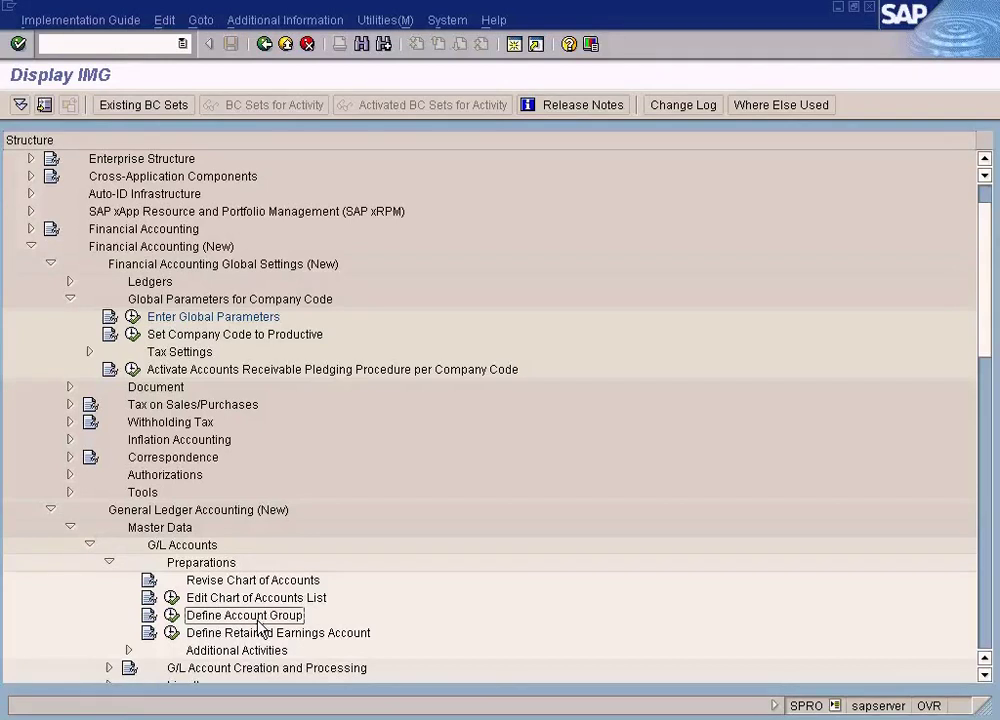
- Open the Enter Global Parameters activity under Global Parameters for Company Code
click(258, 632)
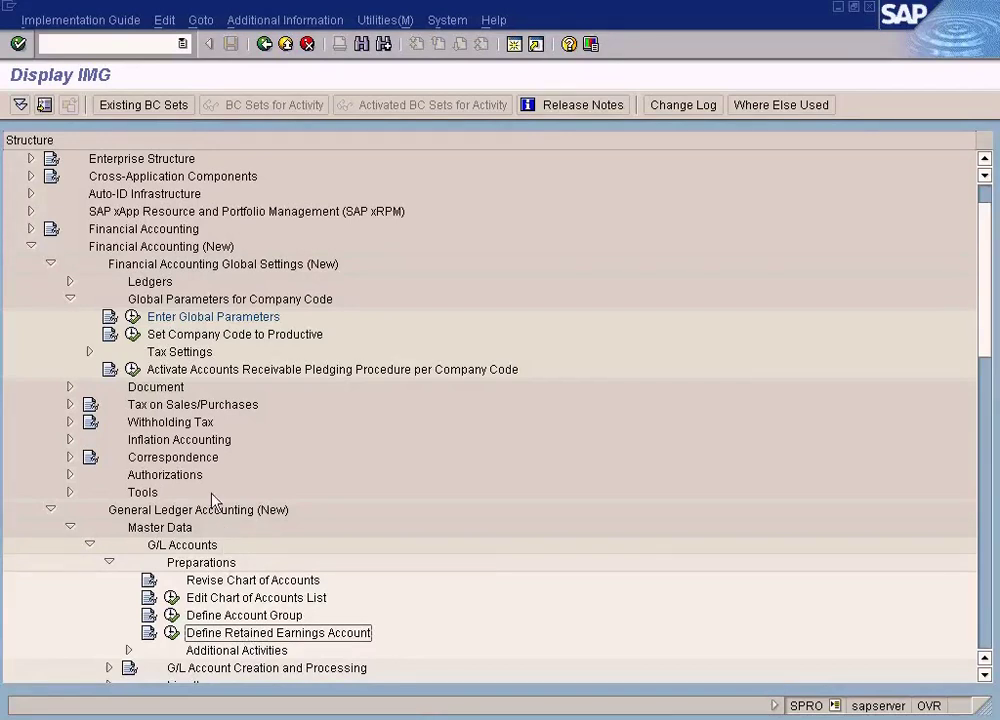
click(204, 318)
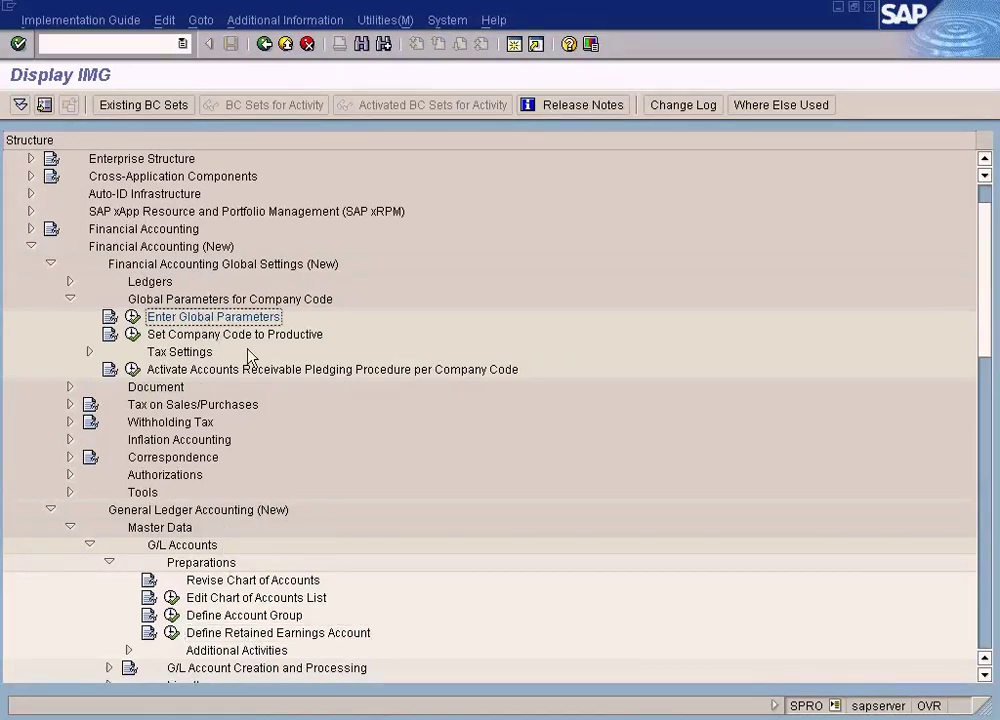
click(132, 318)
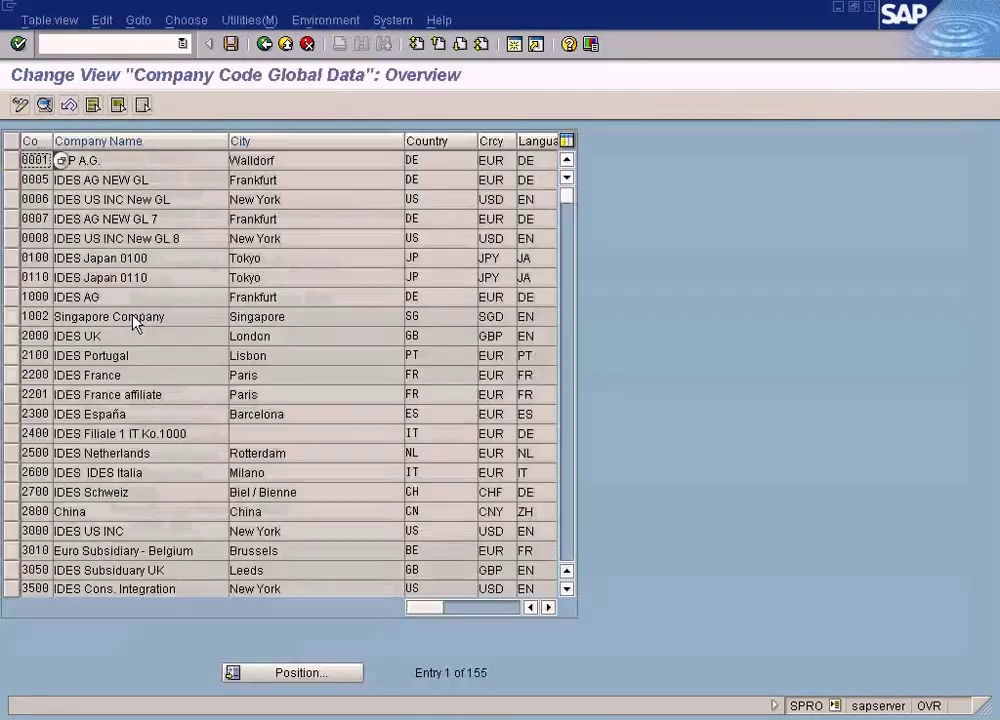
- Locate company code SUN in the company code list and open its global data details
click(285, 671)
text(sun)
key(Return)
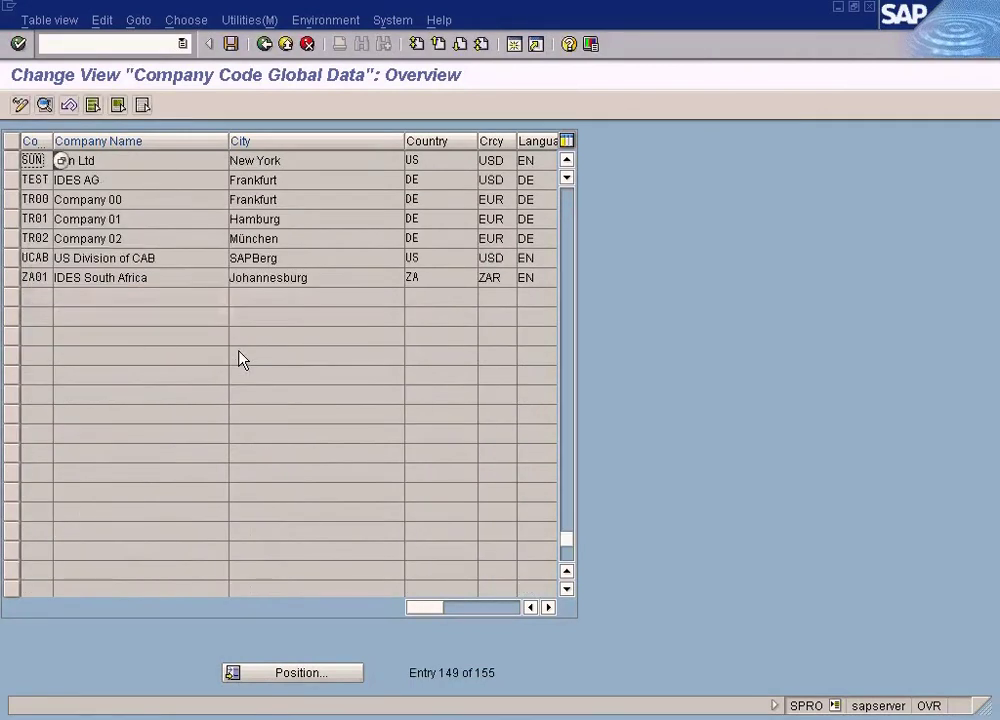
click(143, 158)
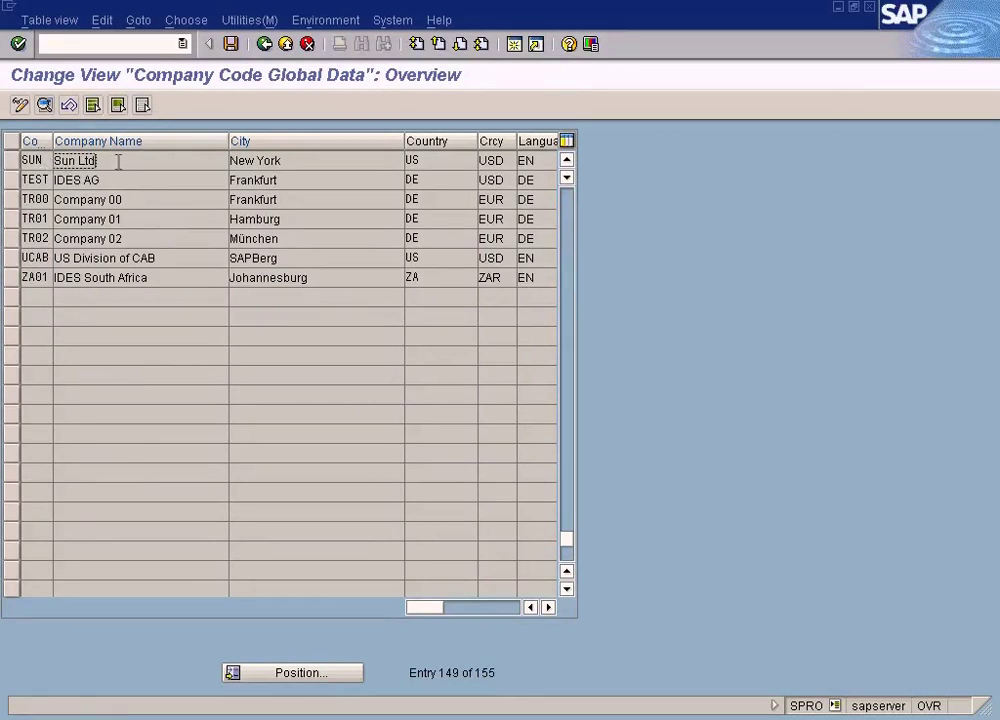
double_click(117, 161)
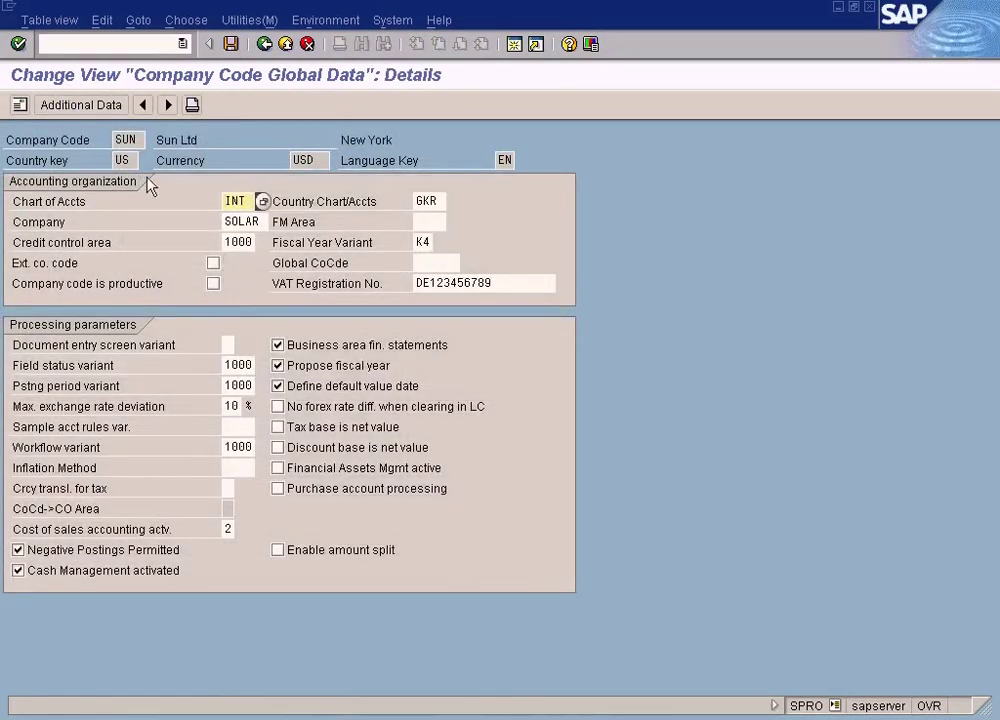
click(135, 160)
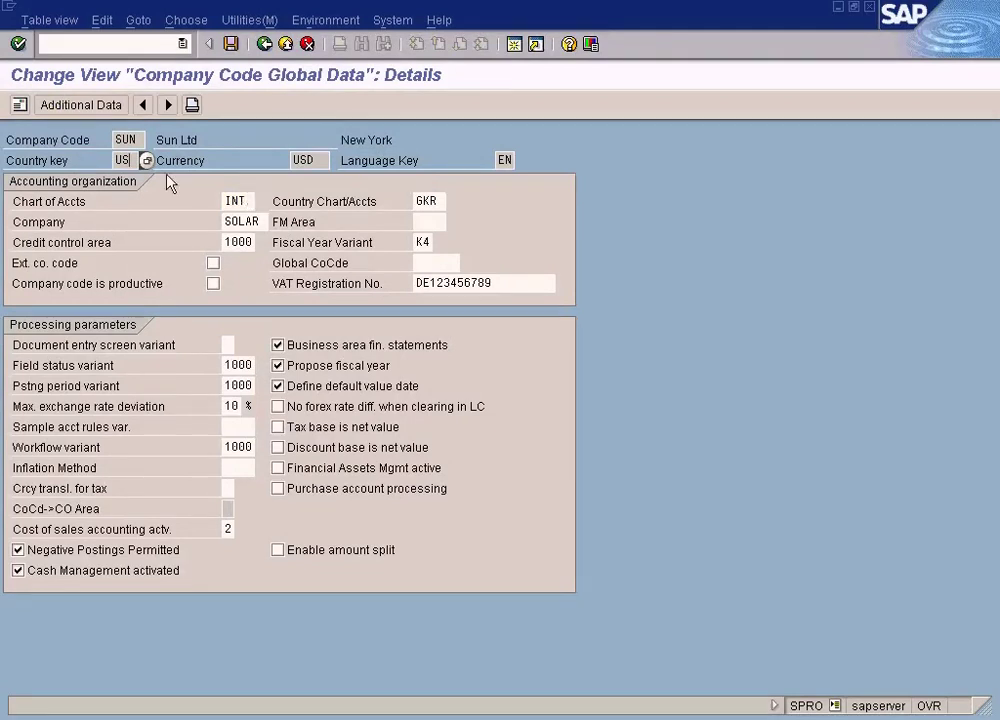
double_click(127, 140)
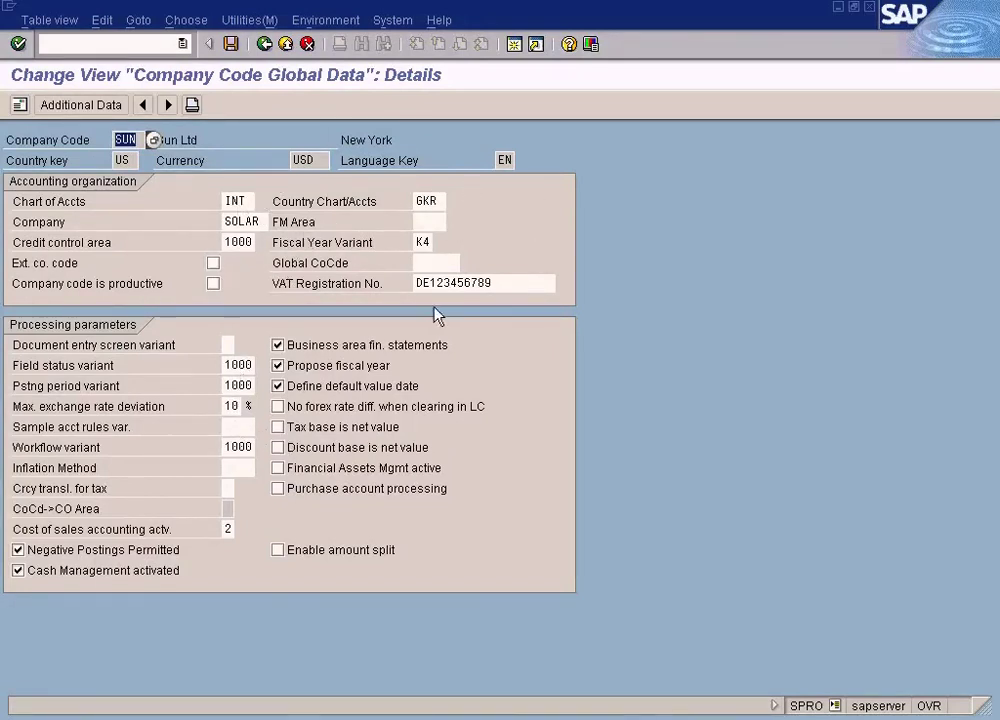
- Set the chart of accounts of company code SUN to SUN
click(244, 201)
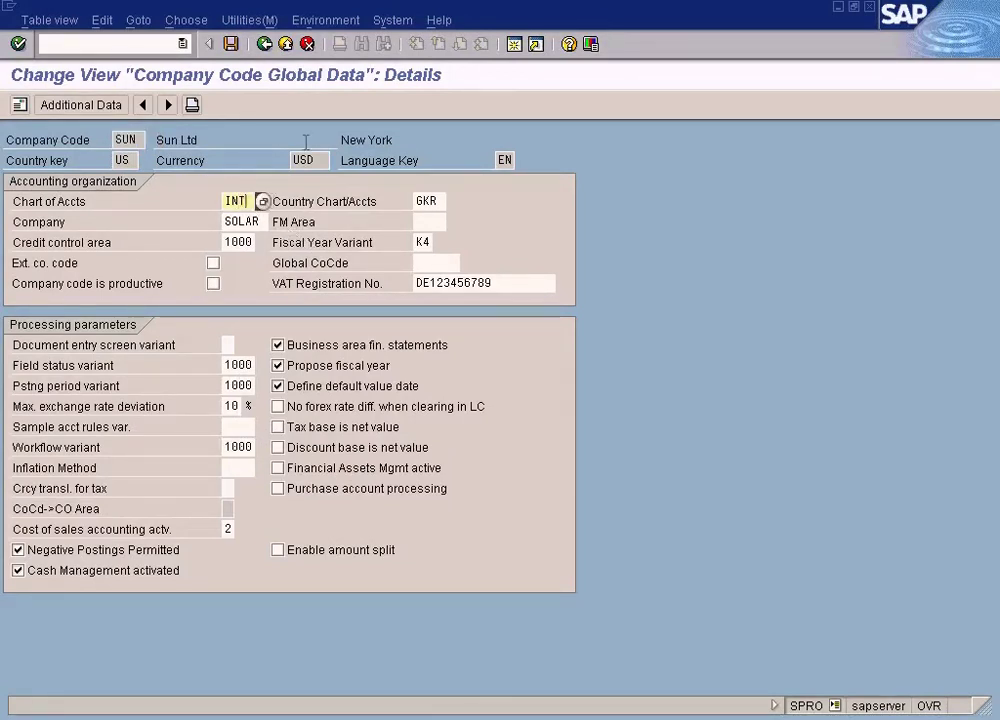
key(BackSpace)
key(BackSpace)
text(su)
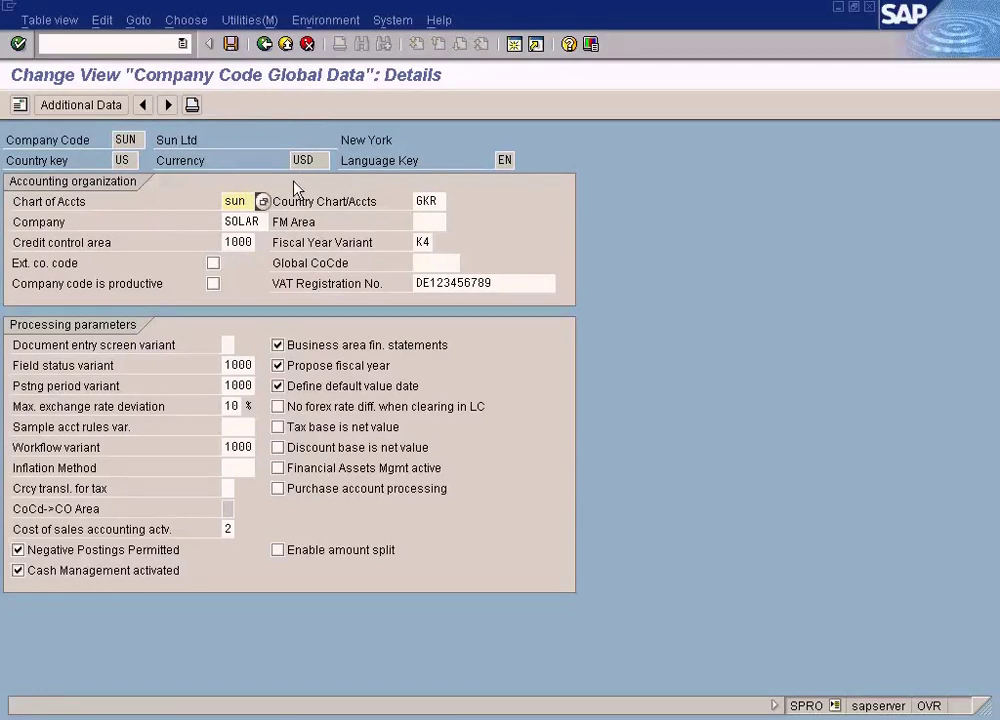
text(n)
key(Return)
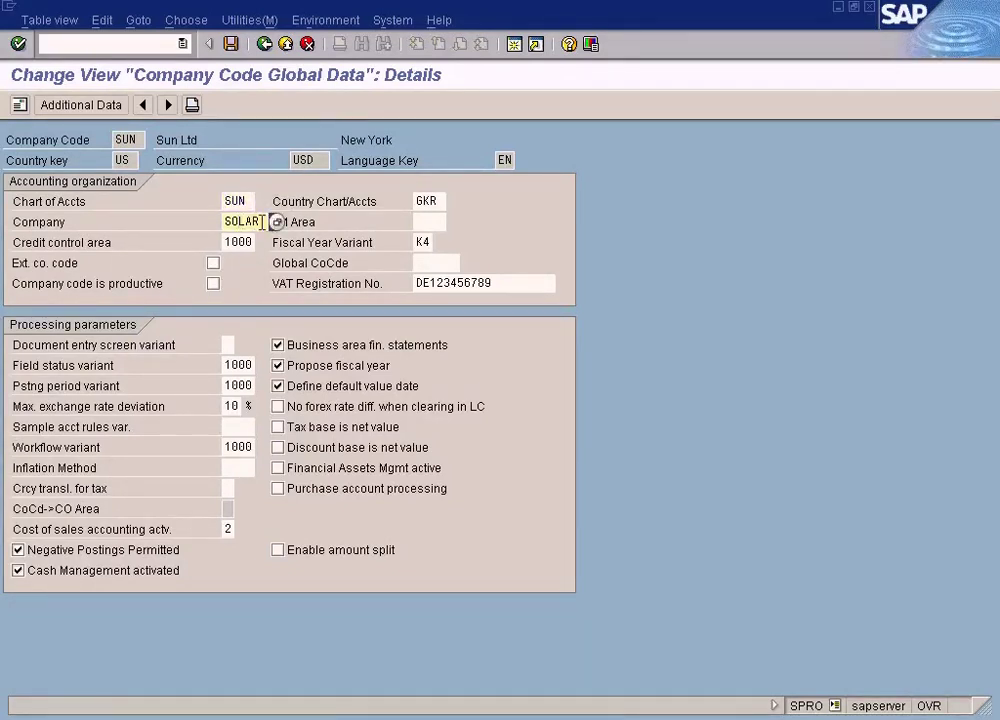
- Clear the country chart of accounts for company code SUN
drag(262, 222, 203, 221)
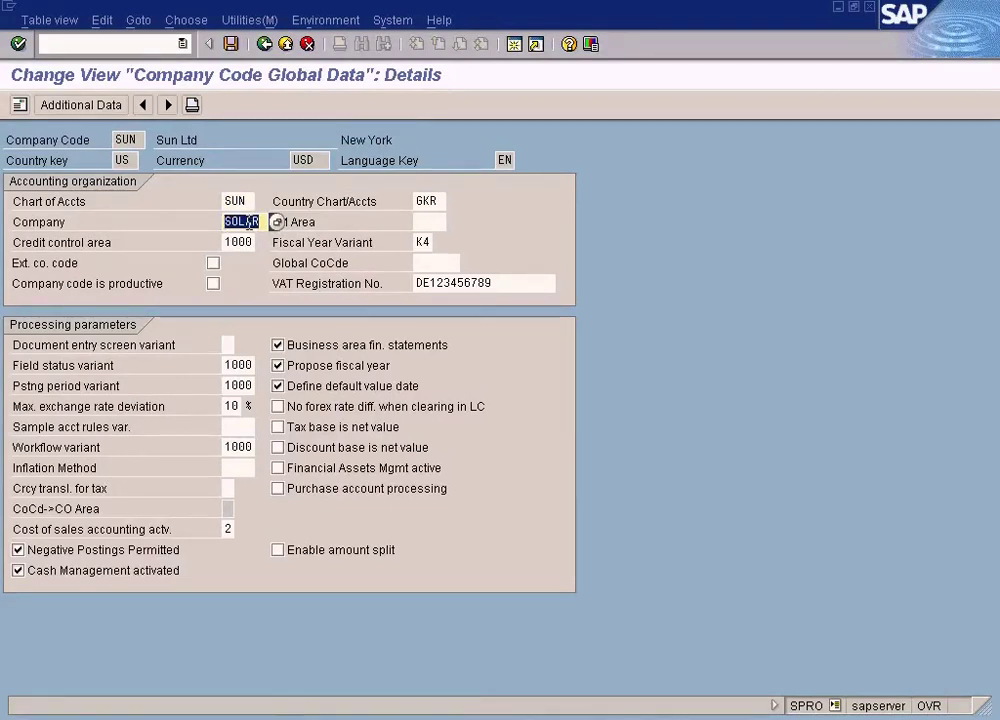
click(440, 202)
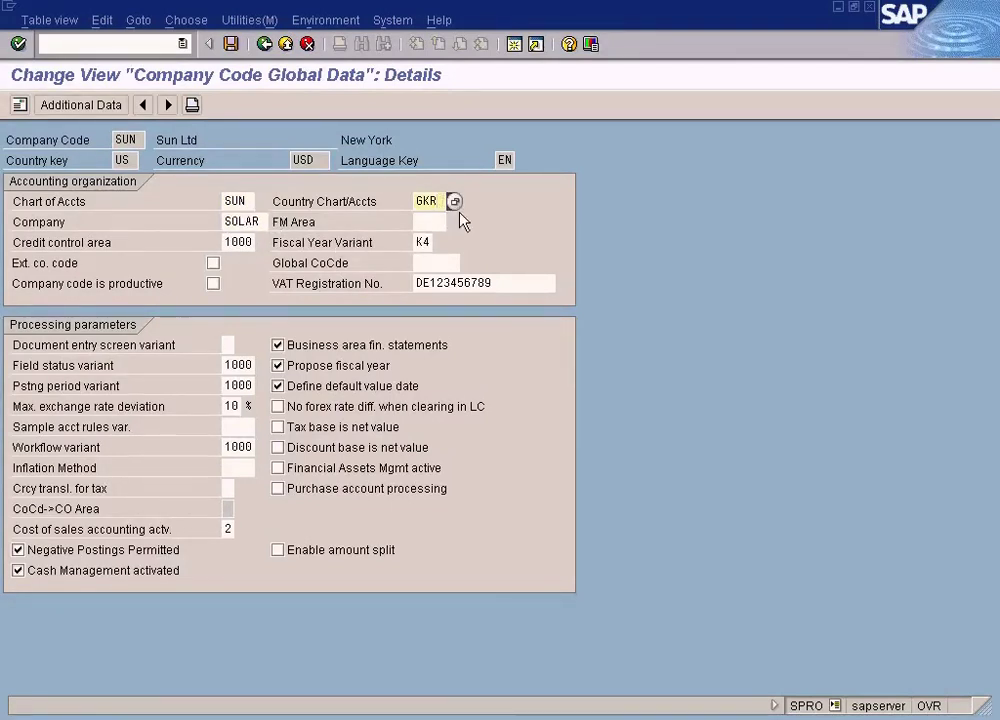
drag(441, 201, 405, 199)
key(Delete)
- Review the chart of accounts, company, credit control area and fiscal year variant assigned to company code SUN
click(241, 241)
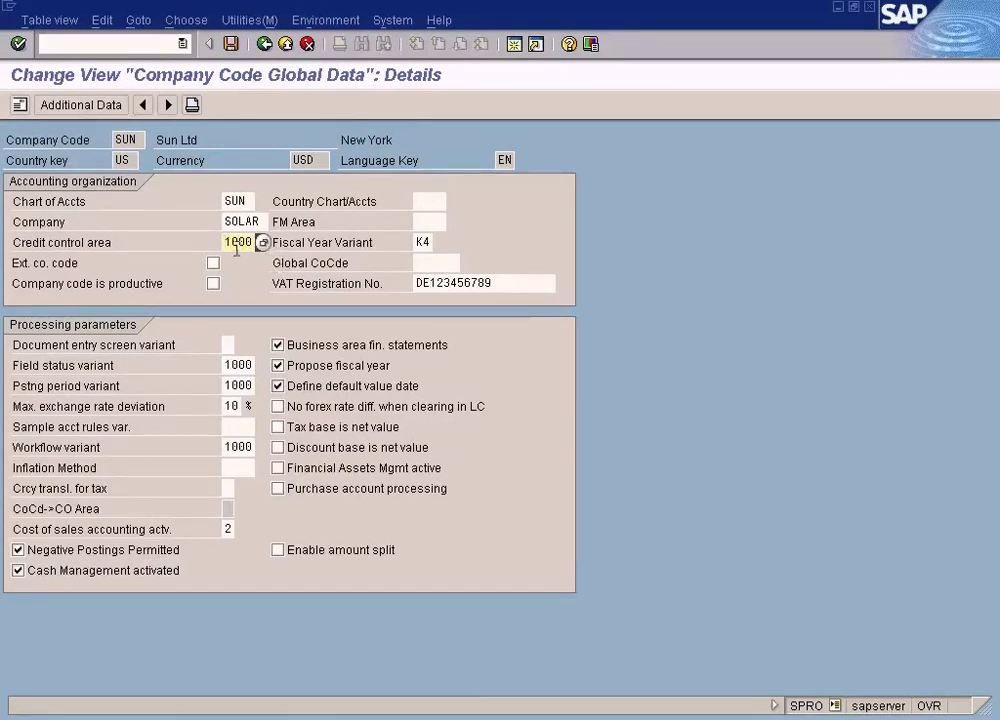
click(233, 202)
click(238, 223)
click(236, 243)
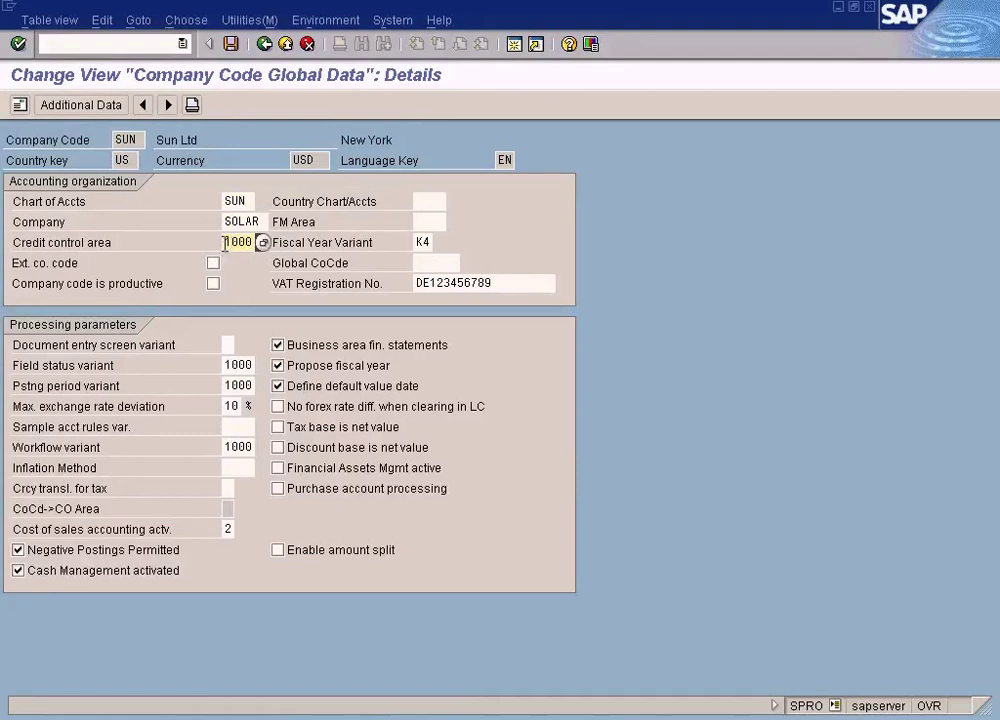
drag(225, 242, 288, 236)
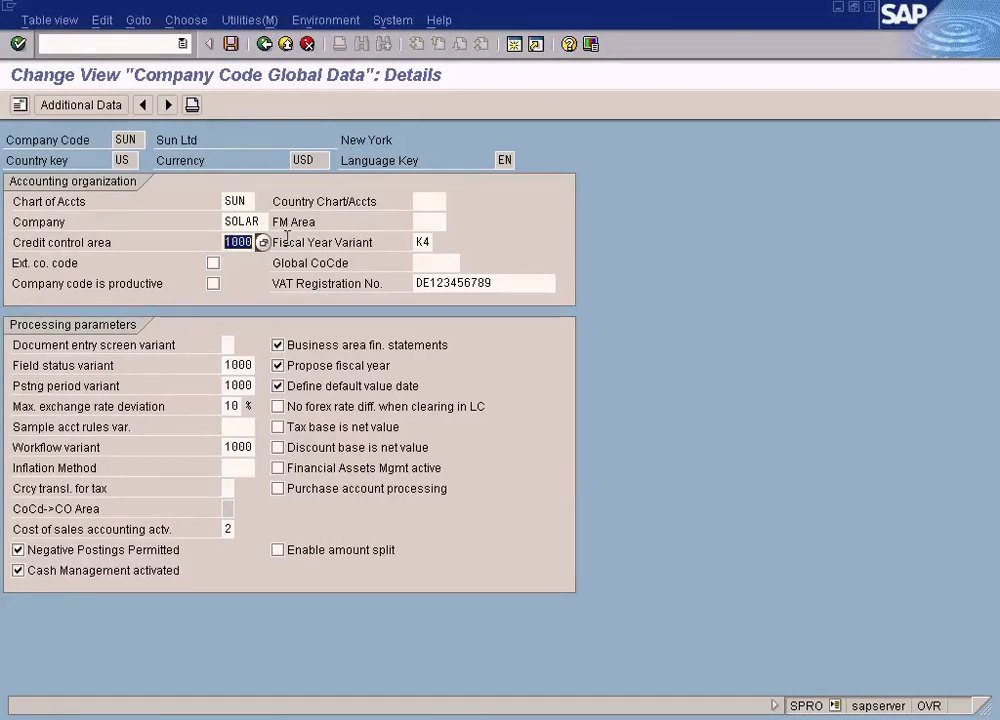
click(424, 242)
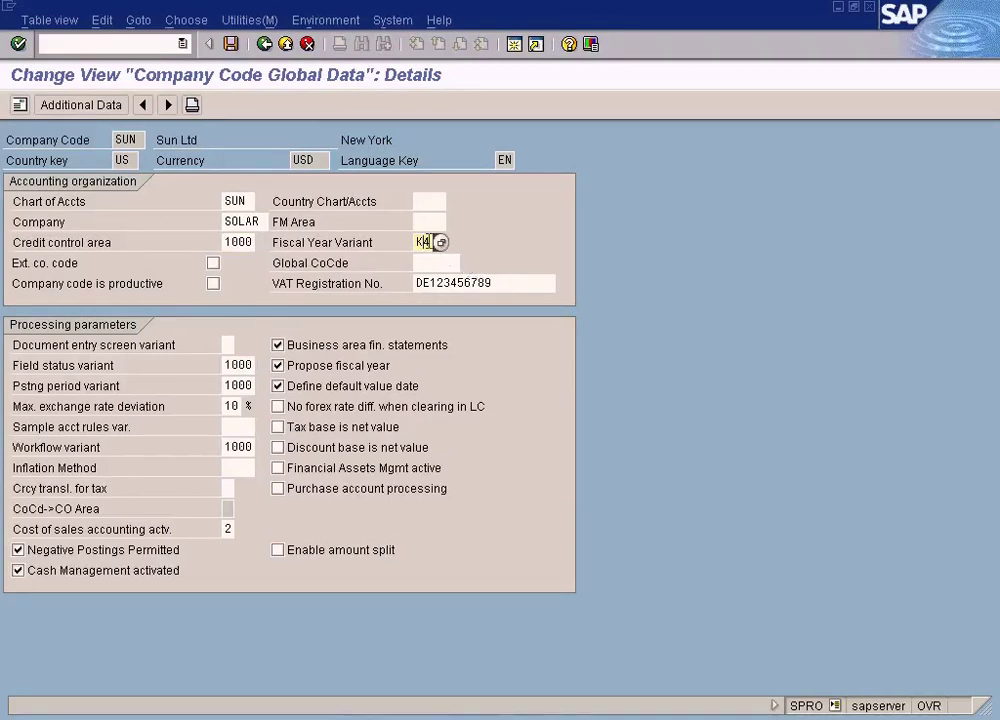
drag(413, 242, 476, 236)
- Examine the field status and posting period variants alongside the fiscal year variant and credit control area
click(225, 365)
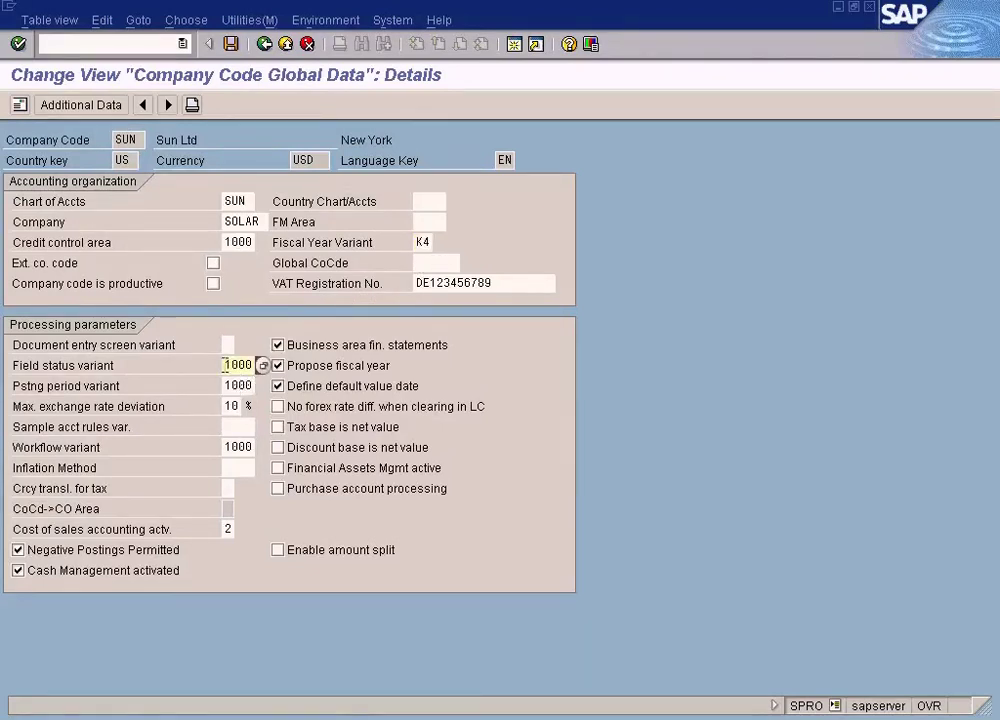
click(229, 386)
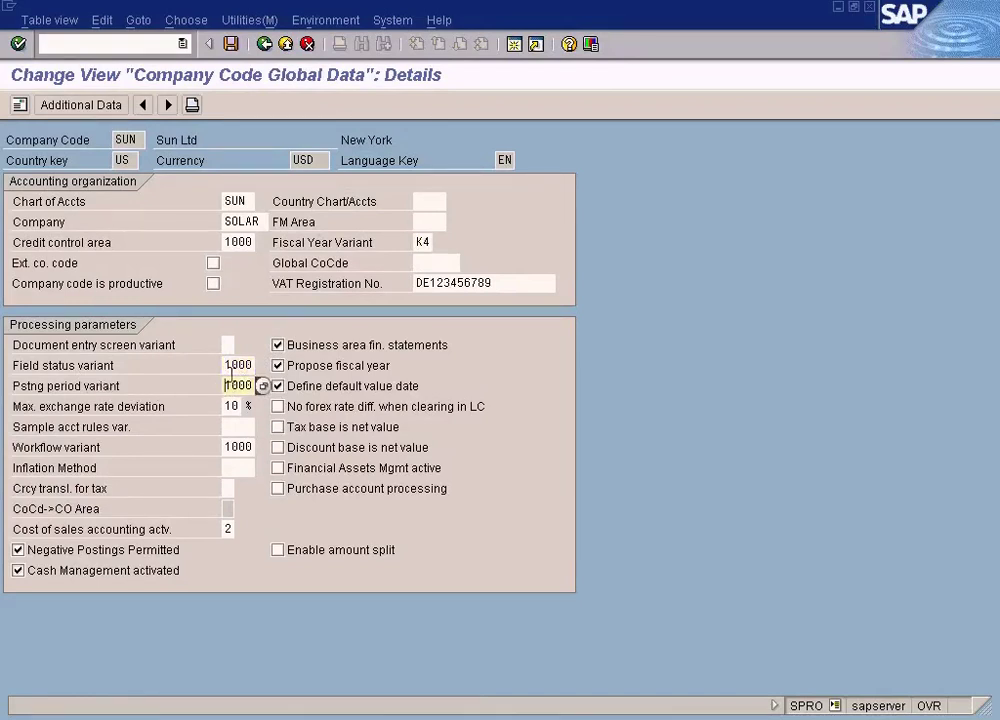
click(230, 366)
click(230, 386)
click(230, 366)
click(230, 386)
click(427, 243)
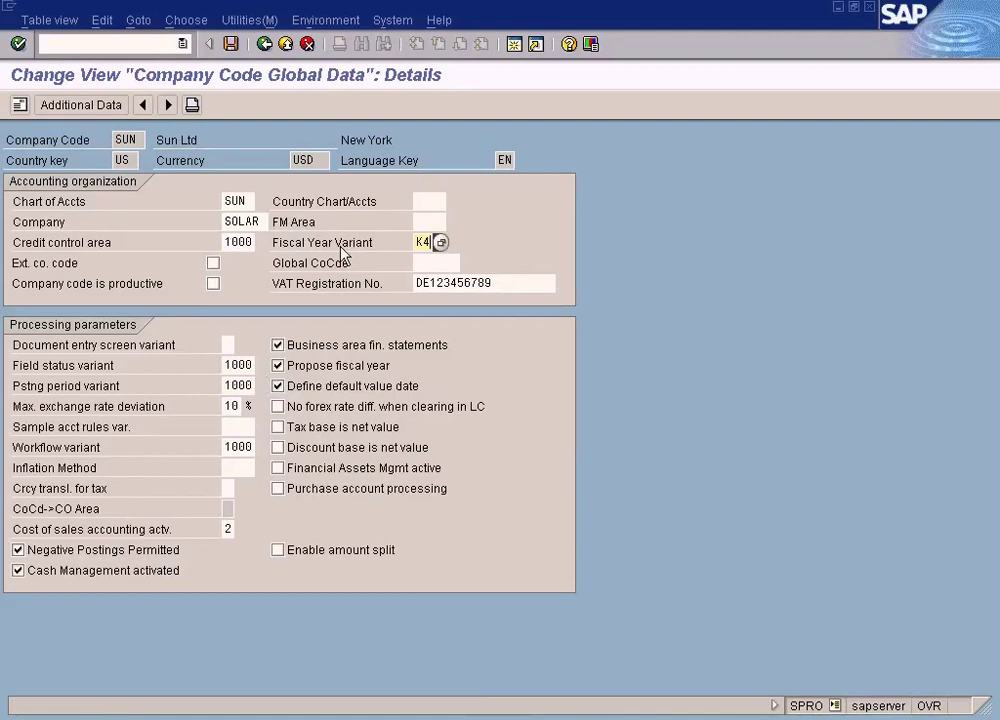
click(234, 244)
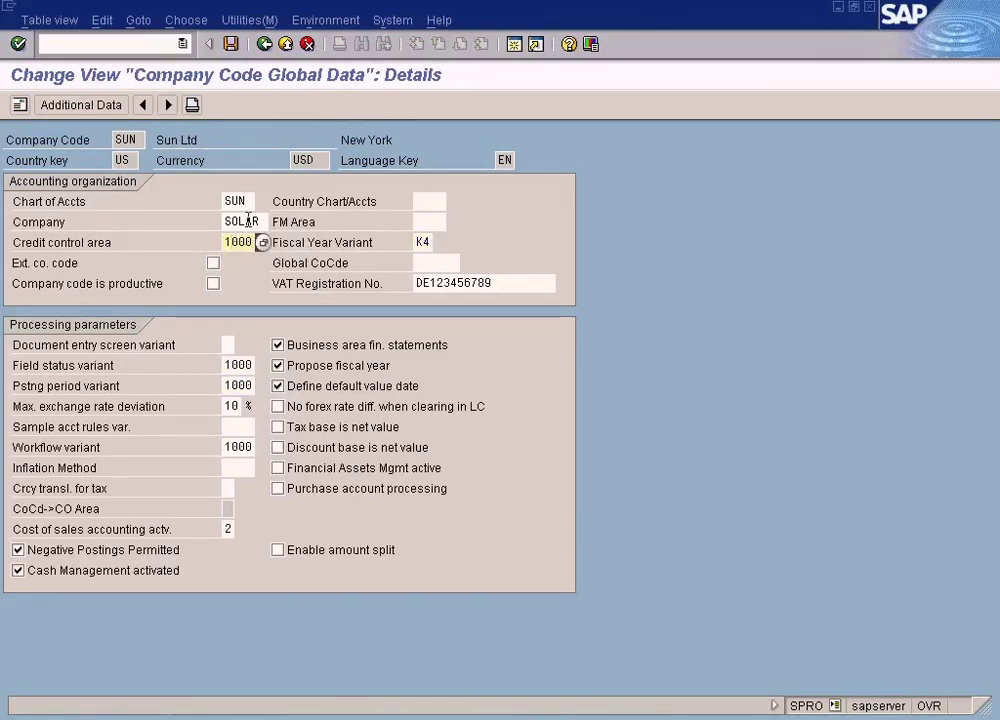
click(240, 222)
click(240, 203)
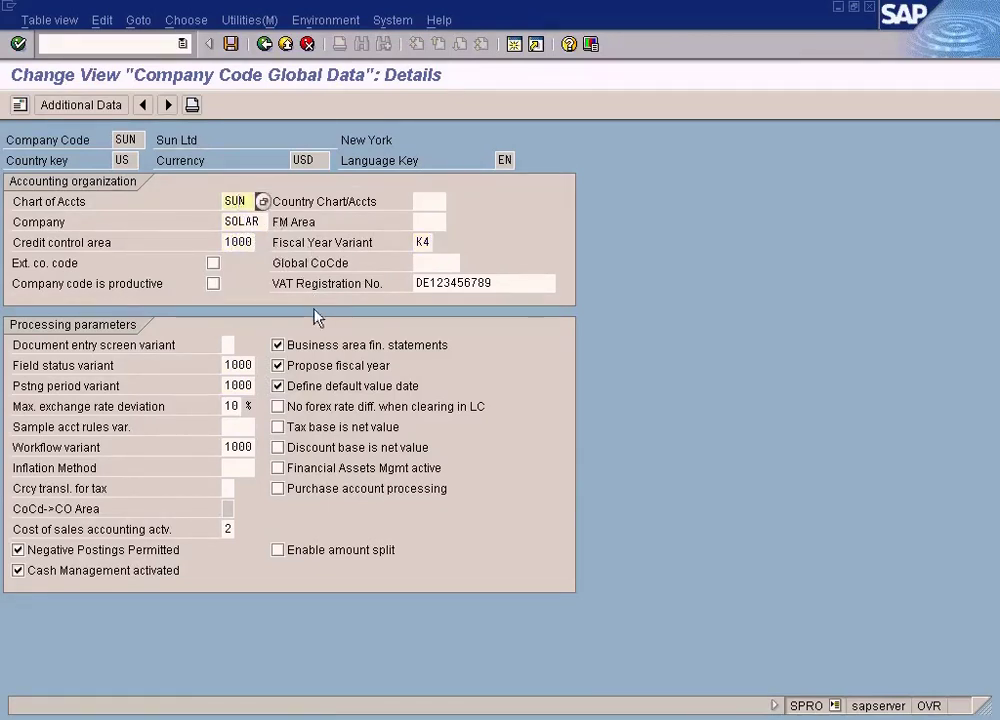
- Check the sample account rules, inflation method and tax currency translation fields, and recheck the assigned variants
click(233, 426)
click(231, 469)
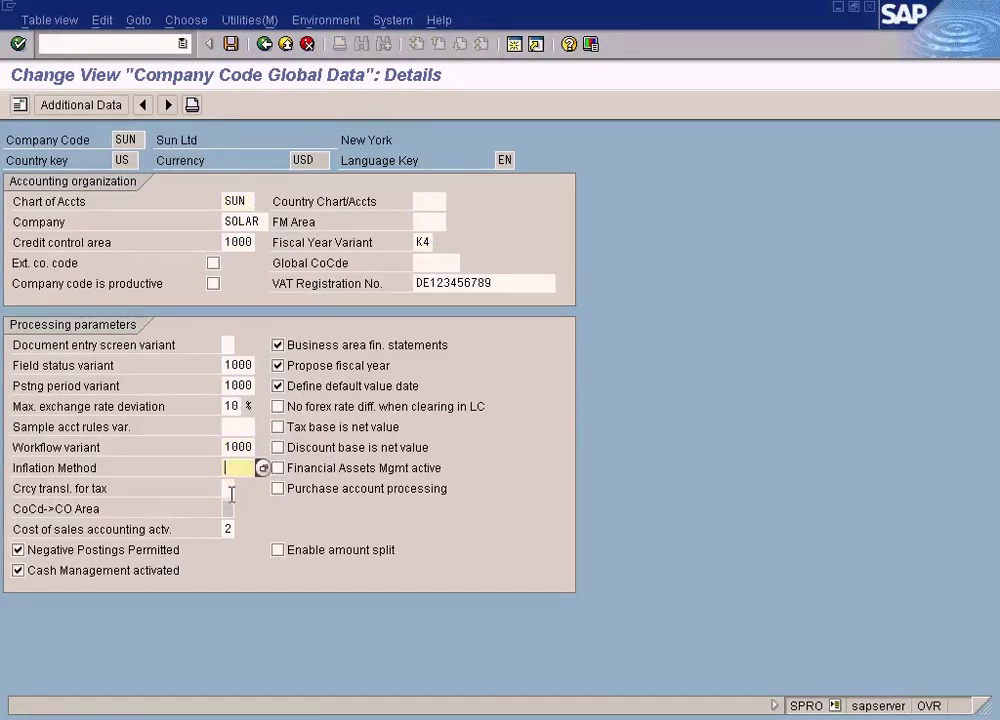
click(229, 488)
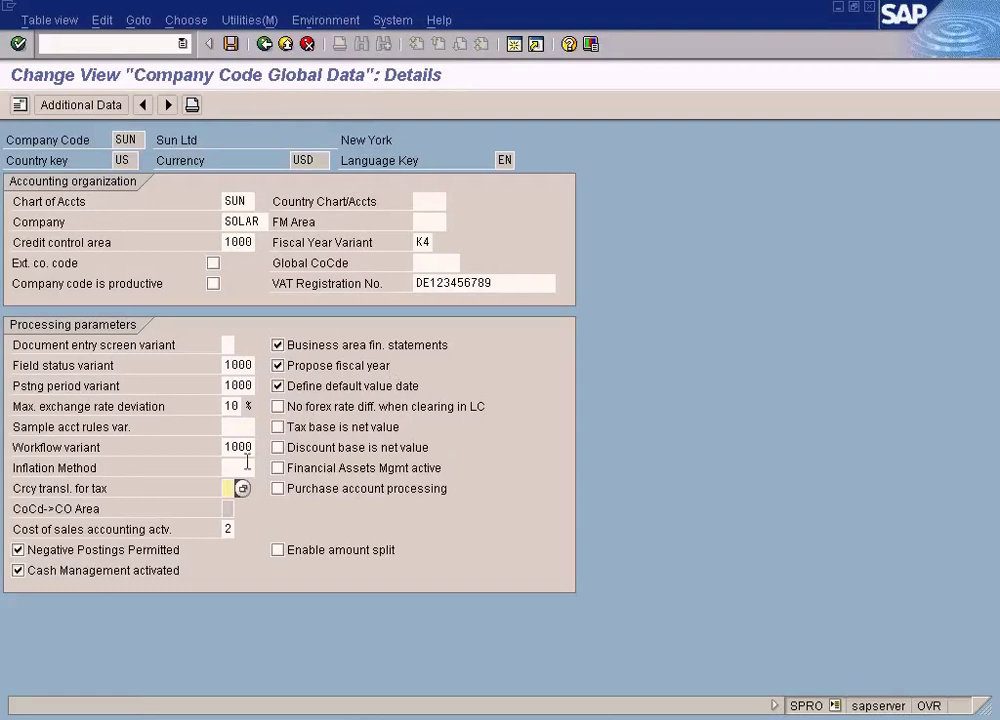
click(233, 385)
click(242, 366)
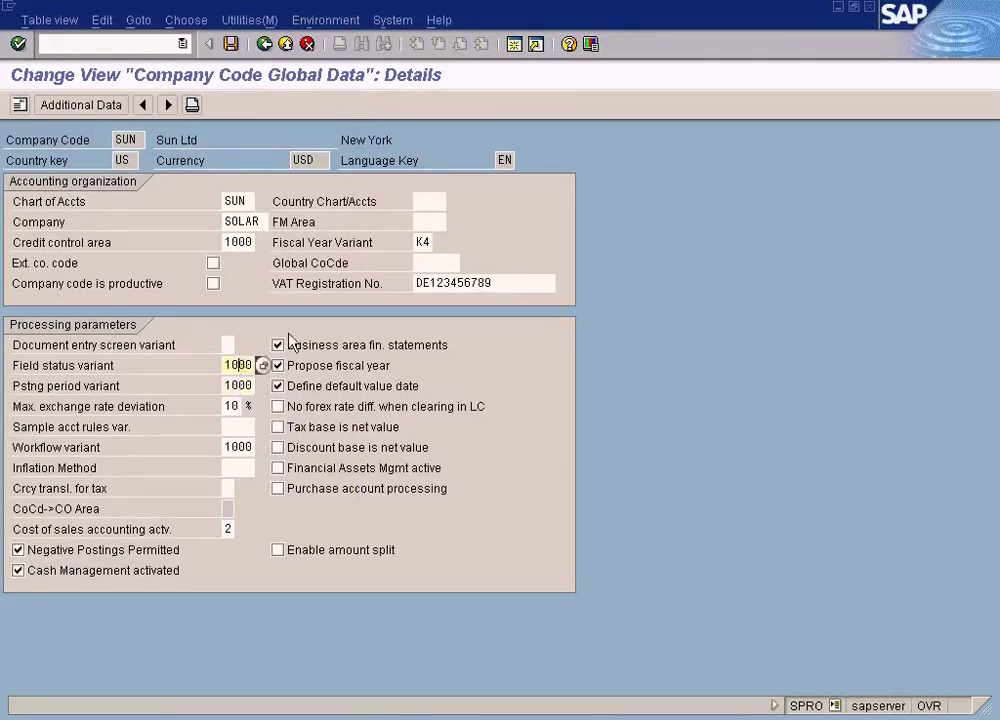
click(238, 385)
click(241, 365)
click(408, 241)
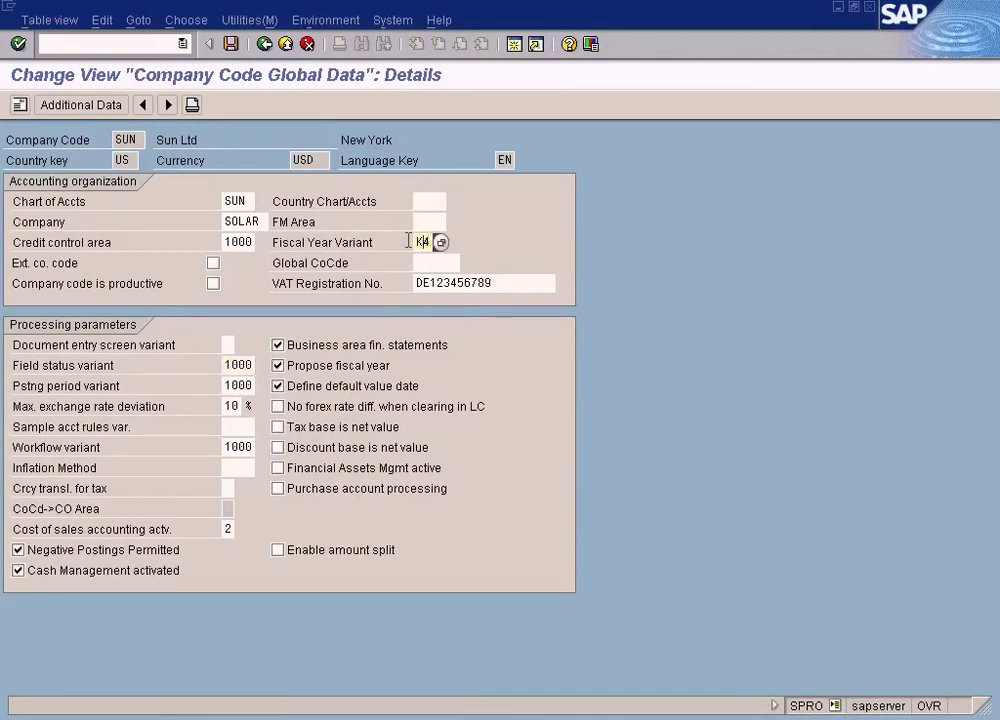
click(245, 241)
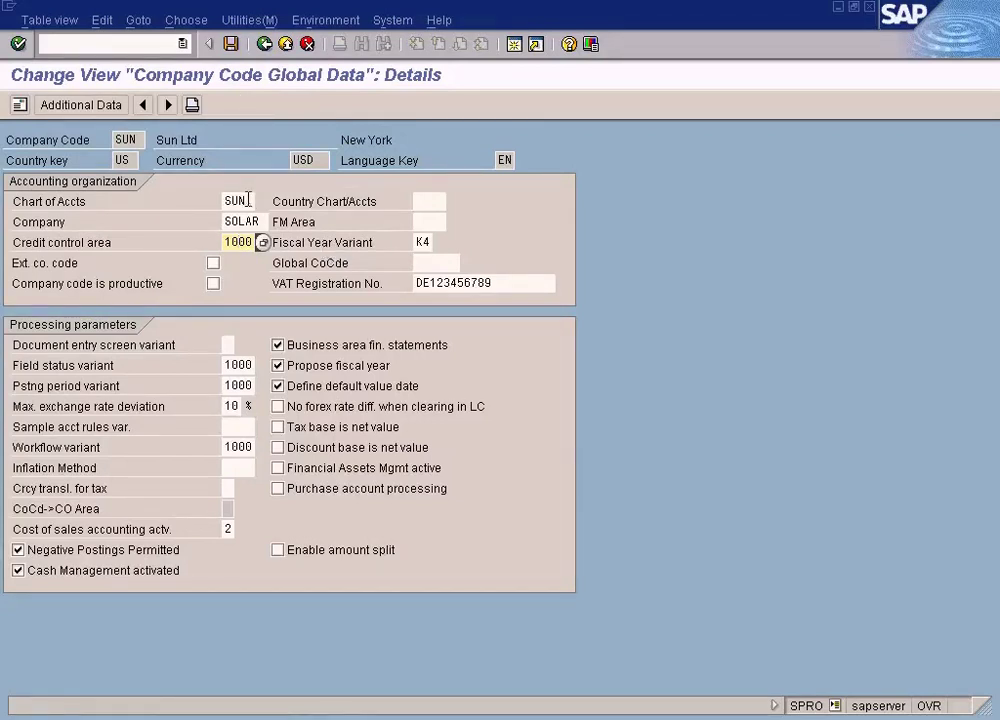
- Save the global data of company code SUN and return to the implementation guide
drag(248, 200, 202, 200)
click(231, 44)
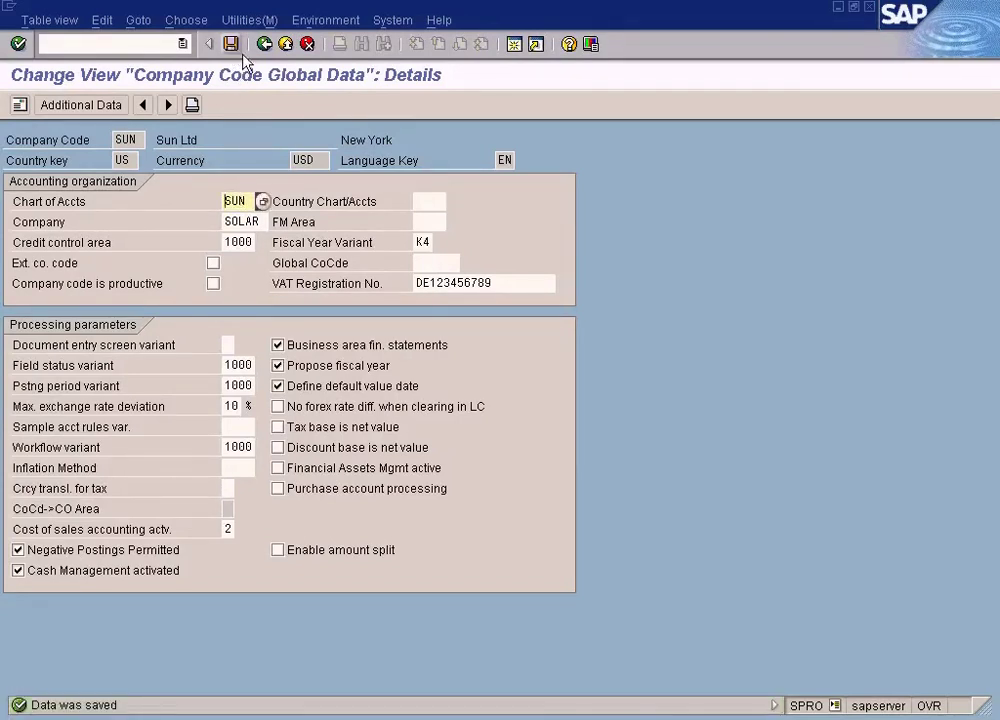
click(264, 44)
click(264, 44)
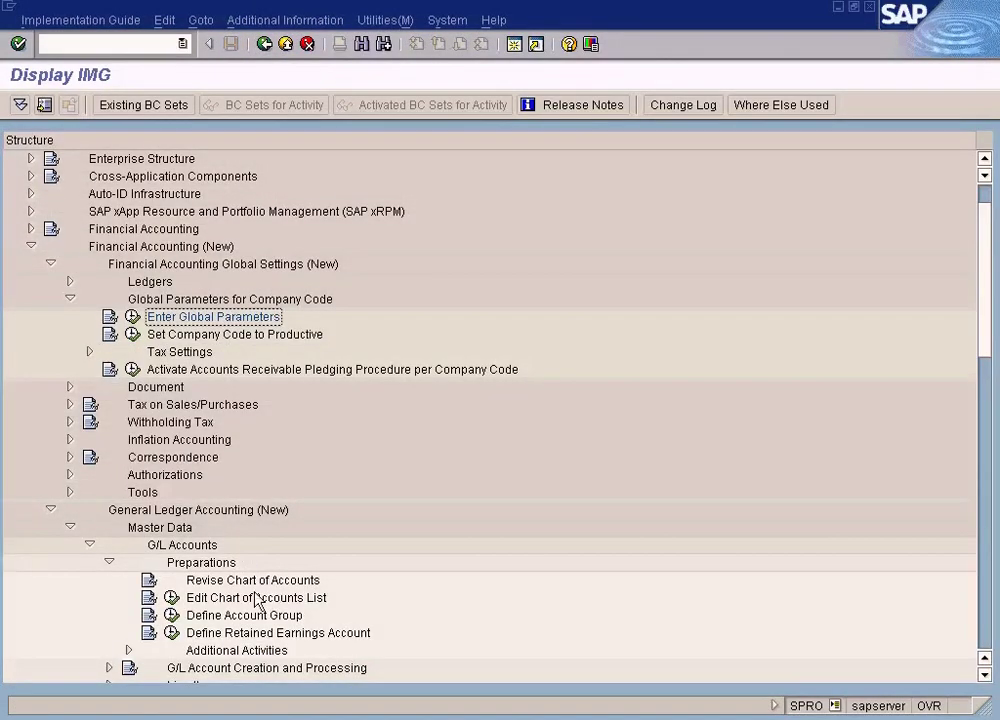
- Open the Define Retained Earnings Account activity for chart of accounts INT
click(250, 634)
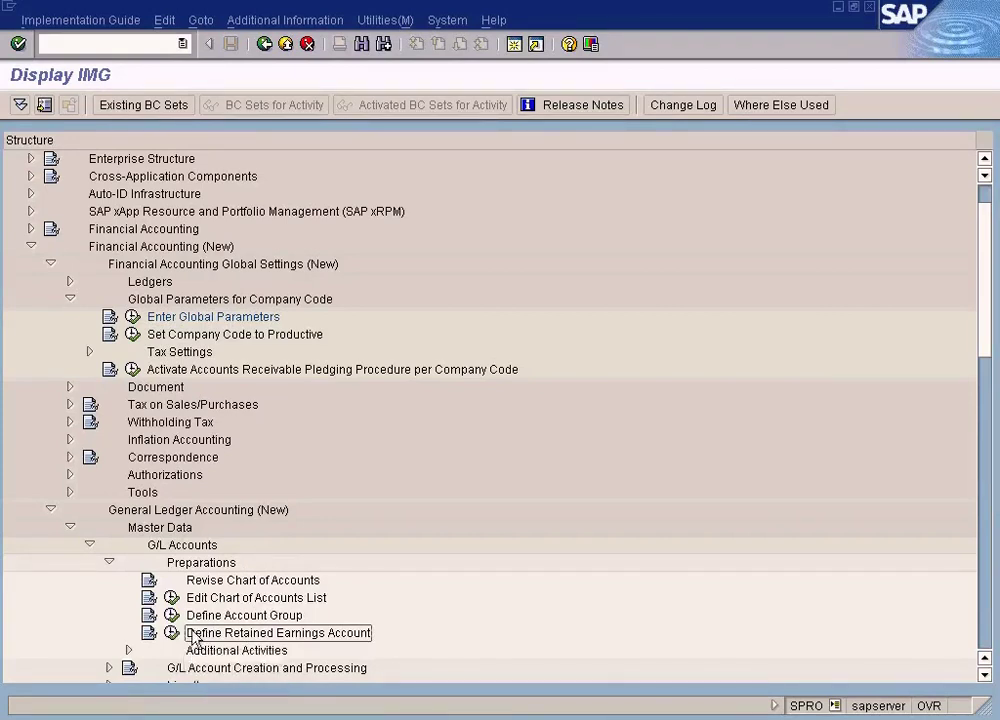
click(171, 634)
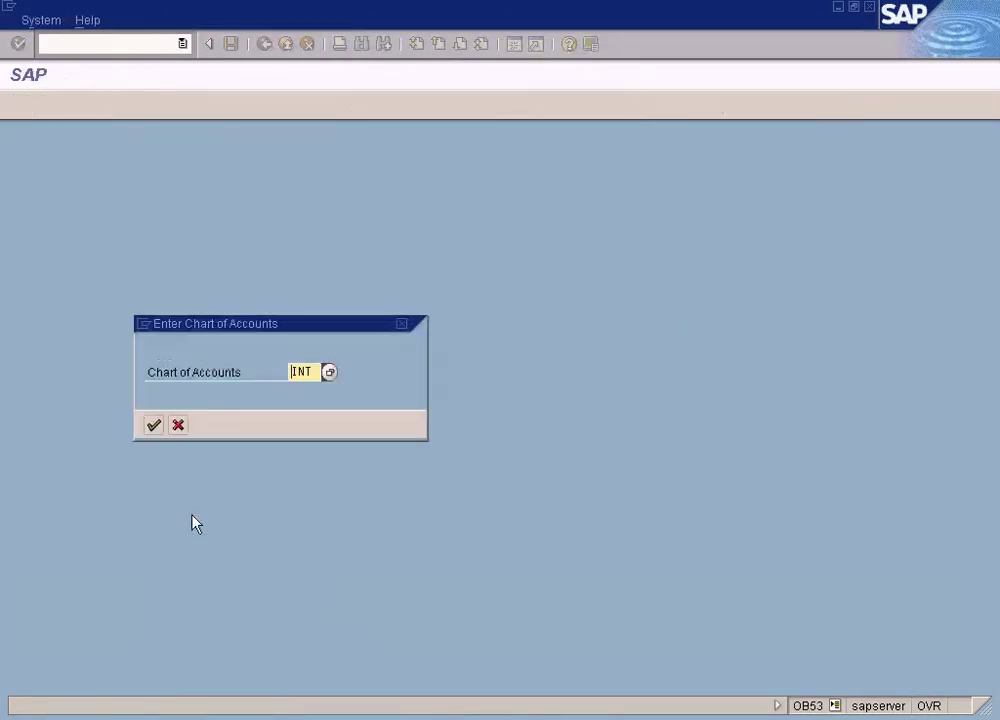
click(155, 427)
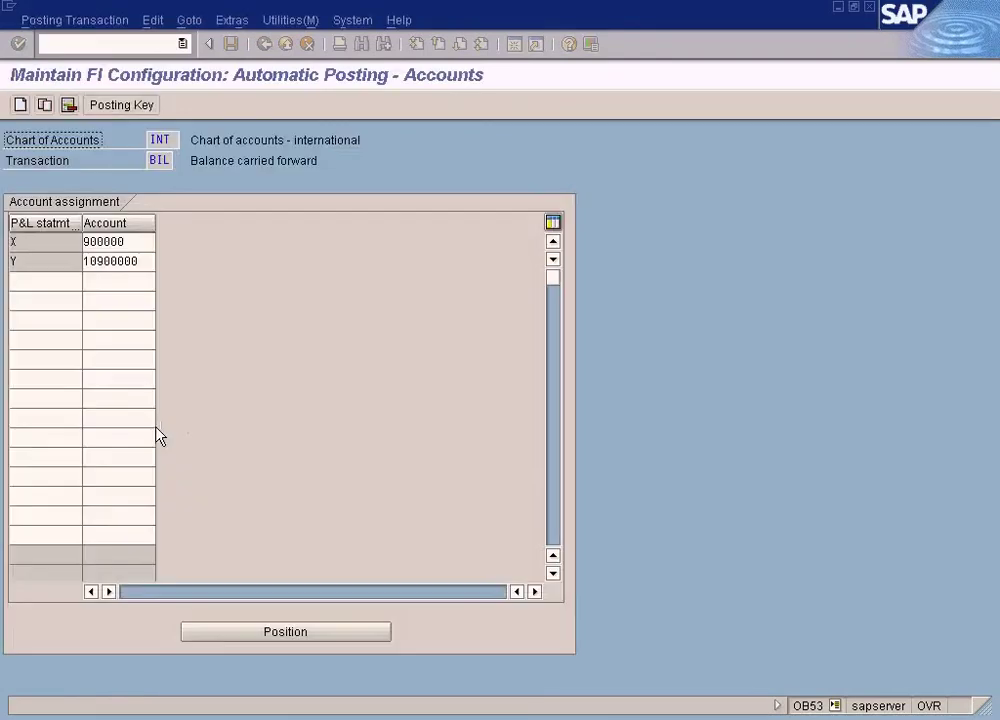
- Examine the retained earnings accounts assigned to P&L statement account types X and Y in chart INT, and return to the implementation guide
click(165, 142)
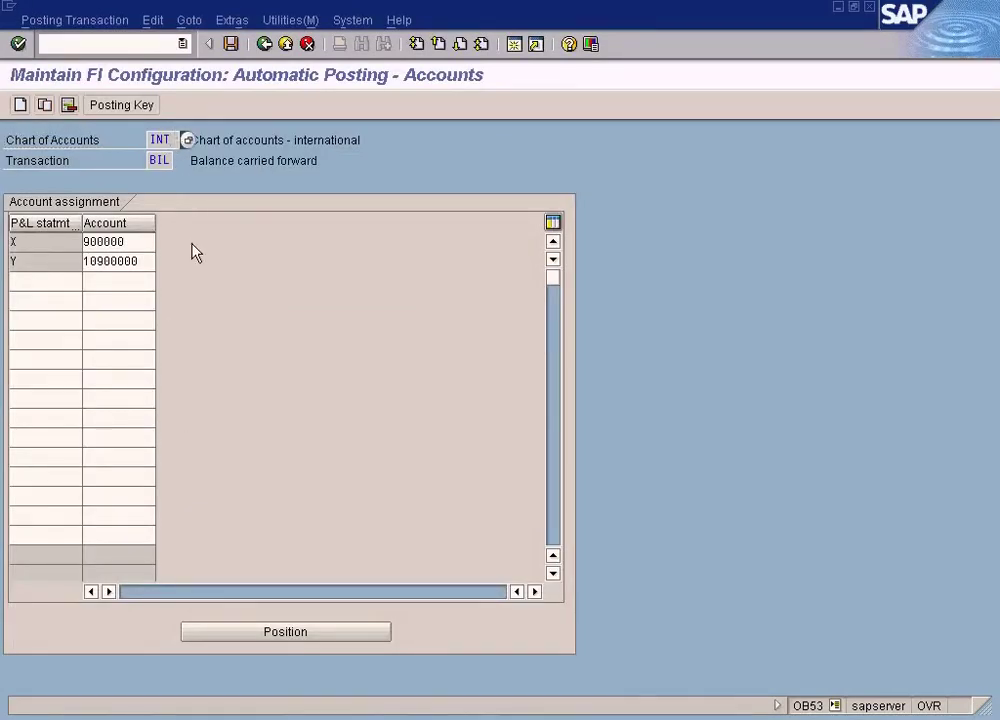
double_click(165, 141)
click(116, 242)
click(112, 261)
click(112, 241)
click(112, 261)
click(112, 242)
click(18, 260)
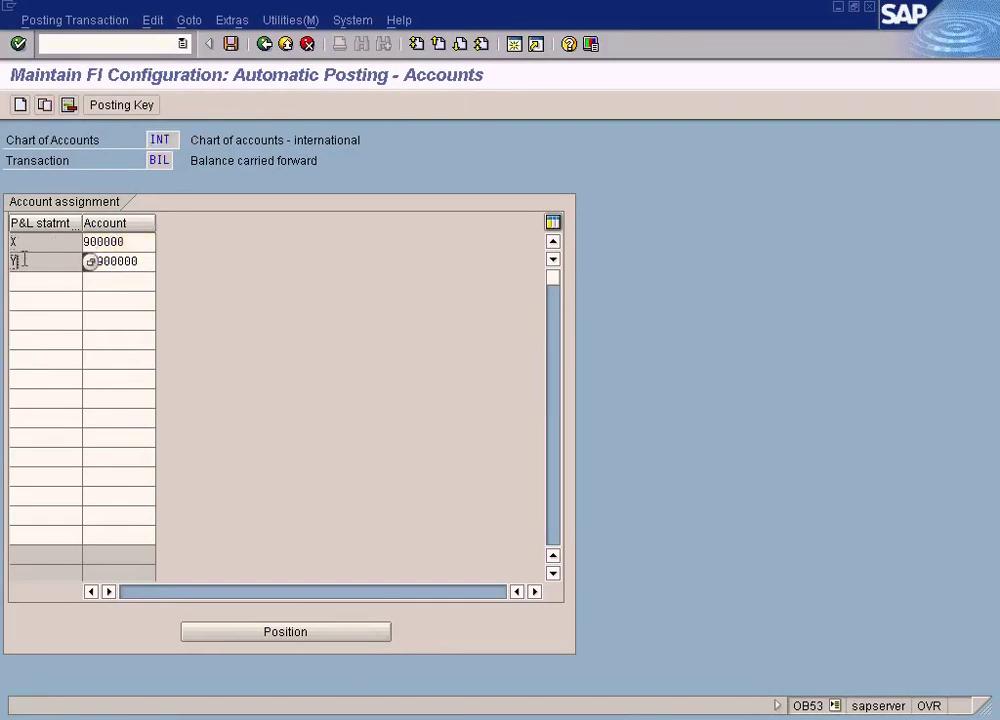
click(265, 44)
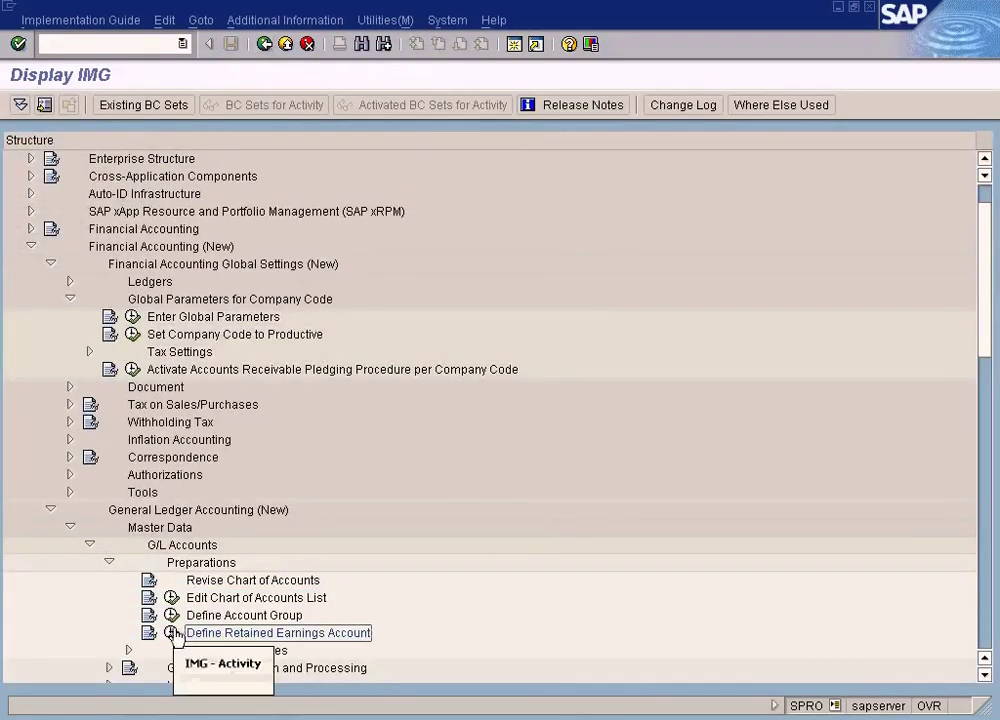
- Open the Define Retained Earnings Account activity for chart of accounts SUN
click(172, 634)
key(Delete)
key(Delete)
key(Delete)
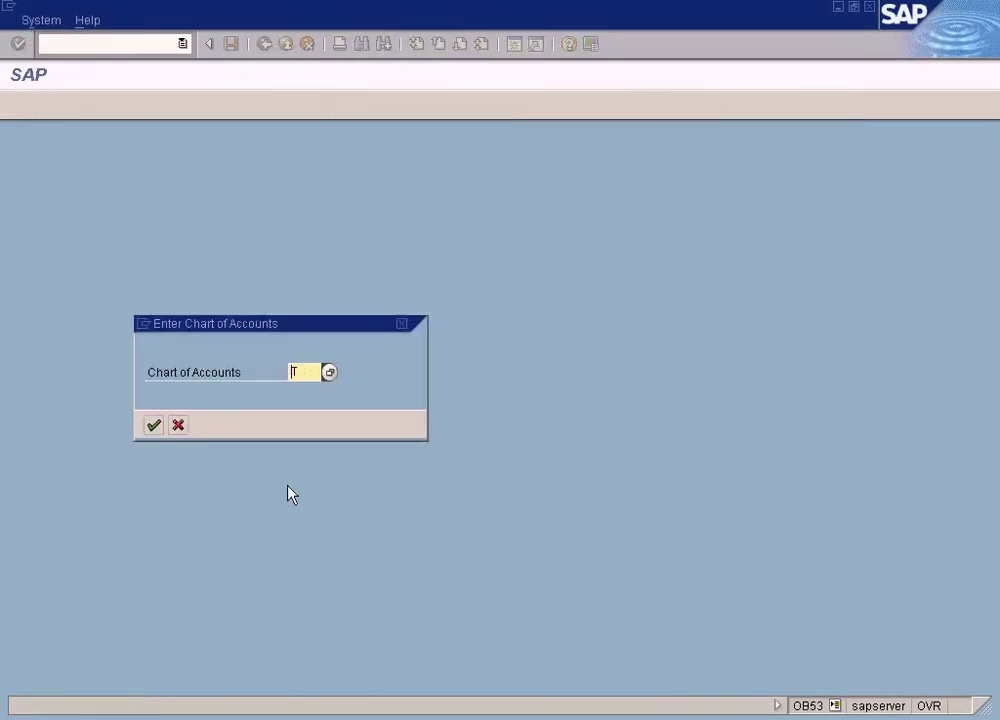
text(sun)
key(Return)
click(127, 241)
click(41, 255)
click(43, 243)
click(108, 241)
click(69, 243)
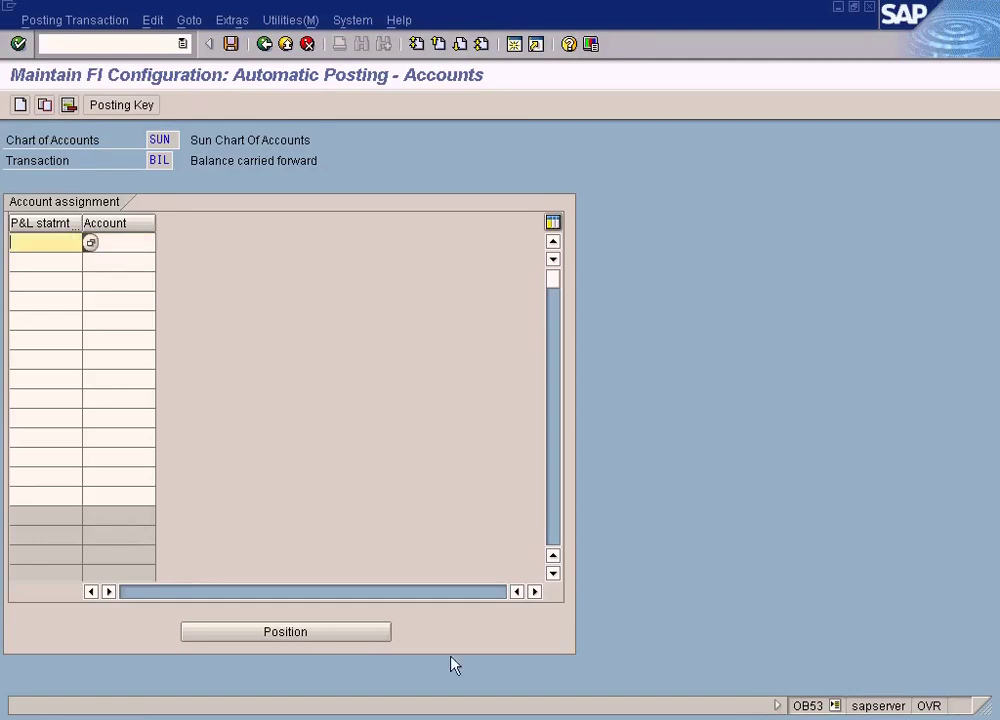
click(380, 718)
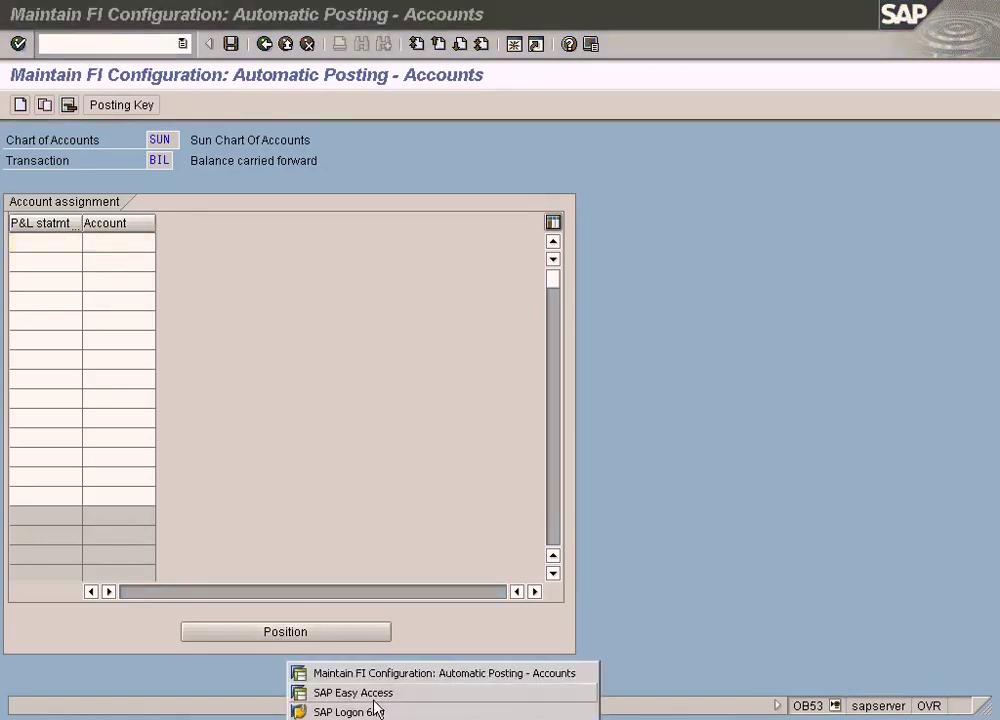
click(373, 695)
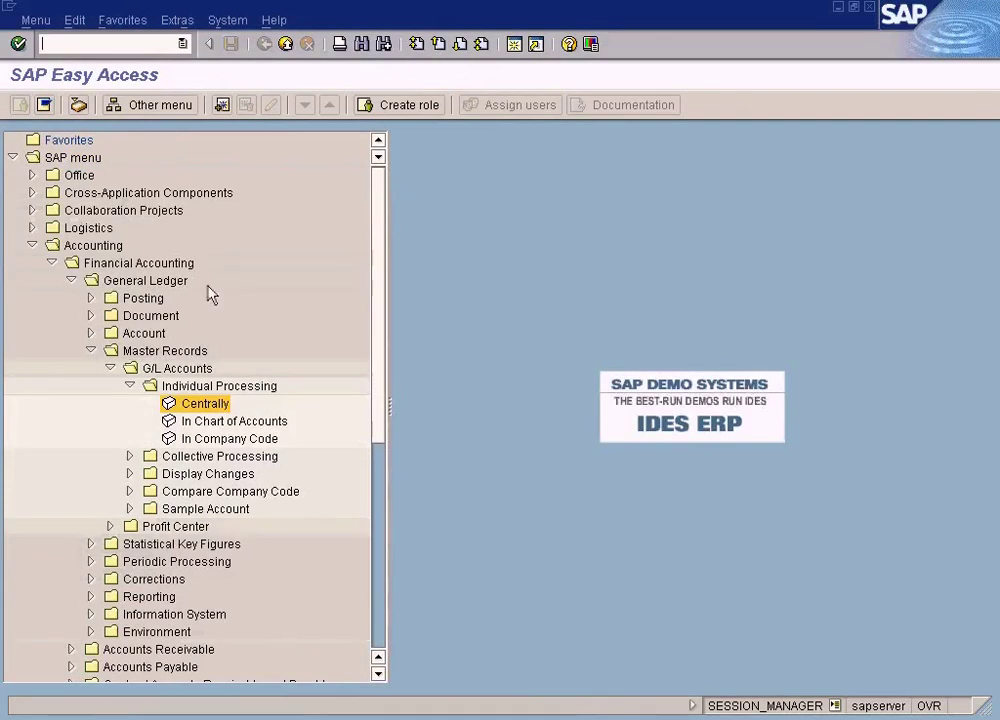
click(104, 249)
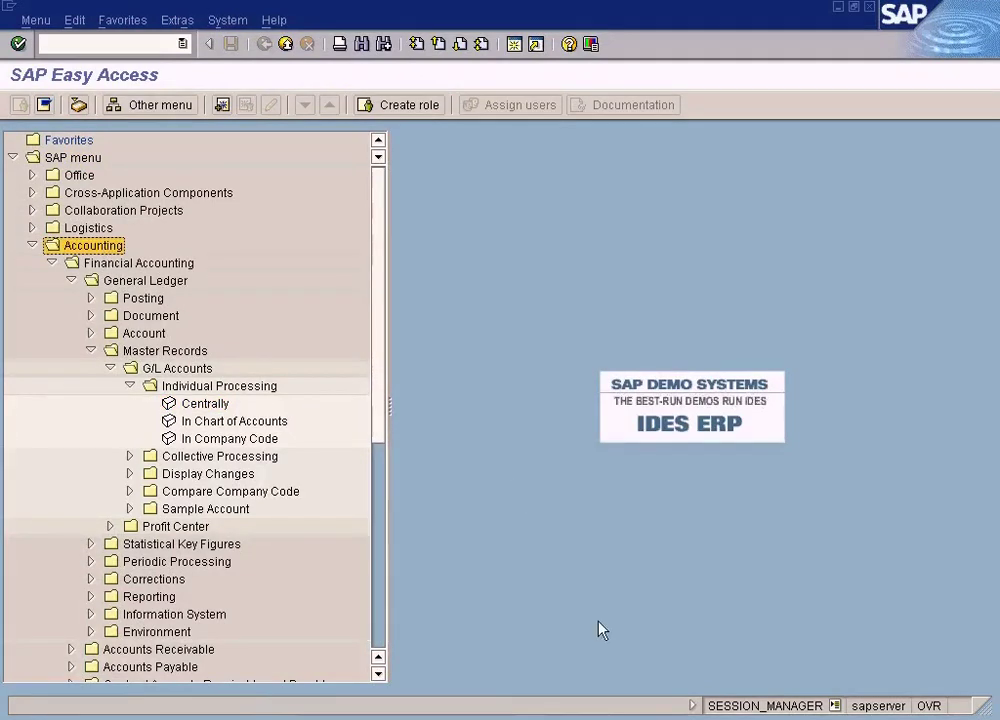
click(421, 717)
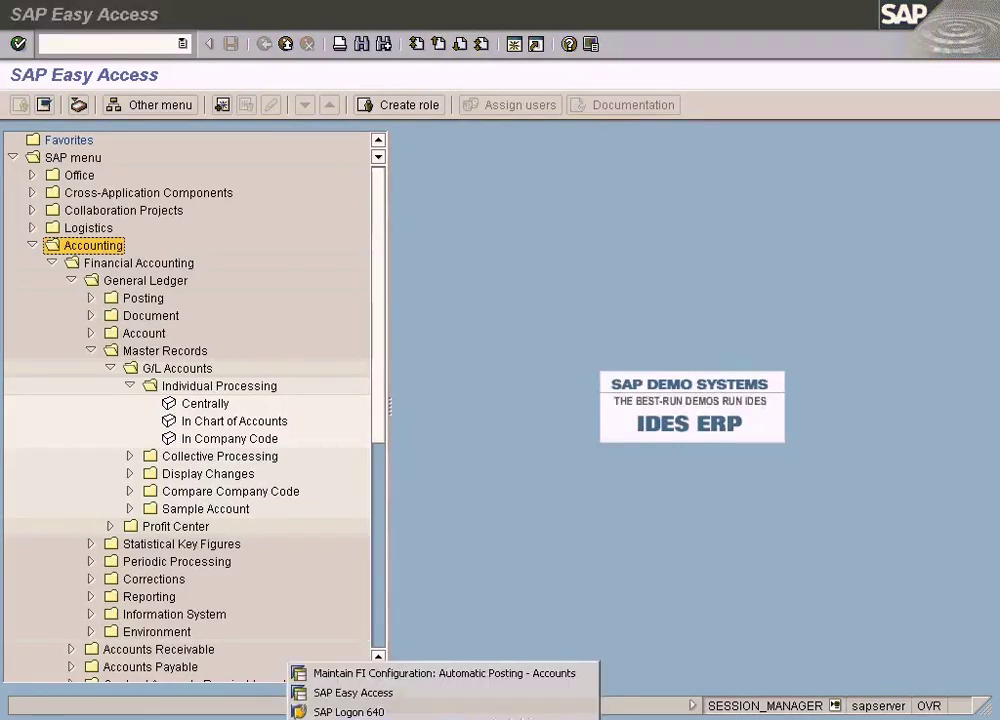
click(418, 674)
click(114, 244)
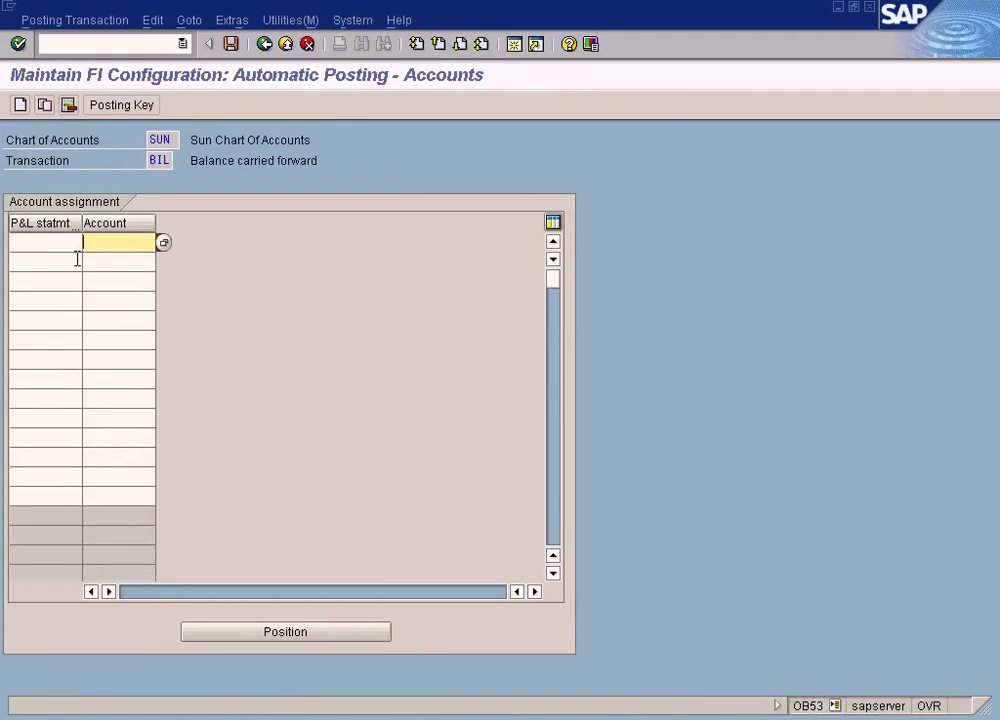
click(30, 243)
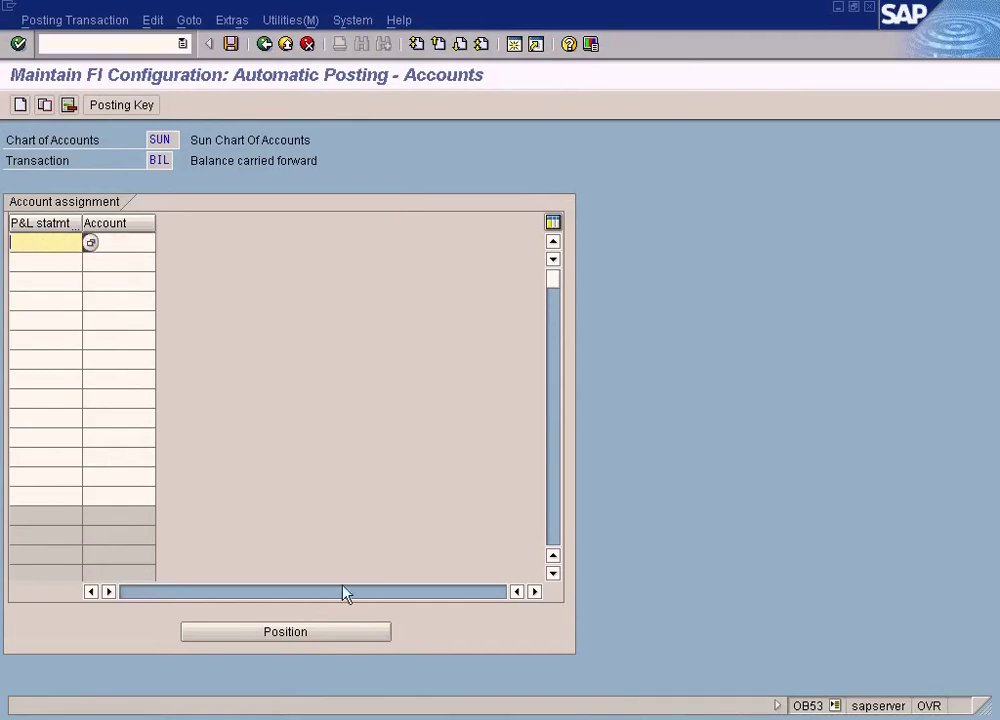
- Switch to the SAP Easy Access session and open central individual processing of general ledger G/L account master records
click(328, 714)
click(328, 690)
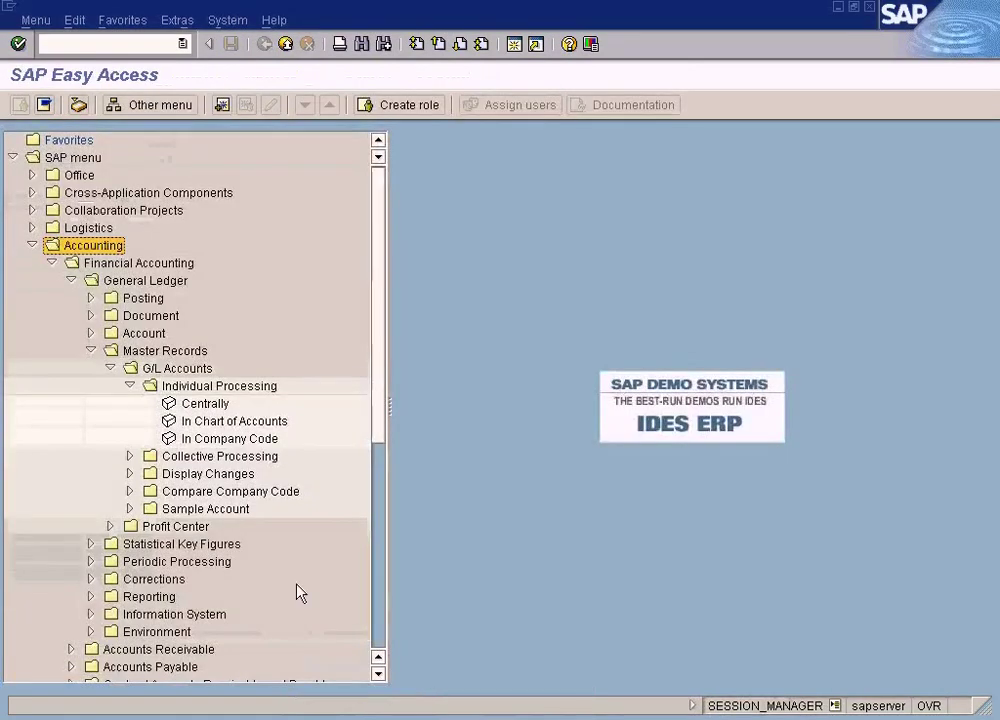
click(115, 264)
click(134, 280)
click(157, 351)
click(160, 372)
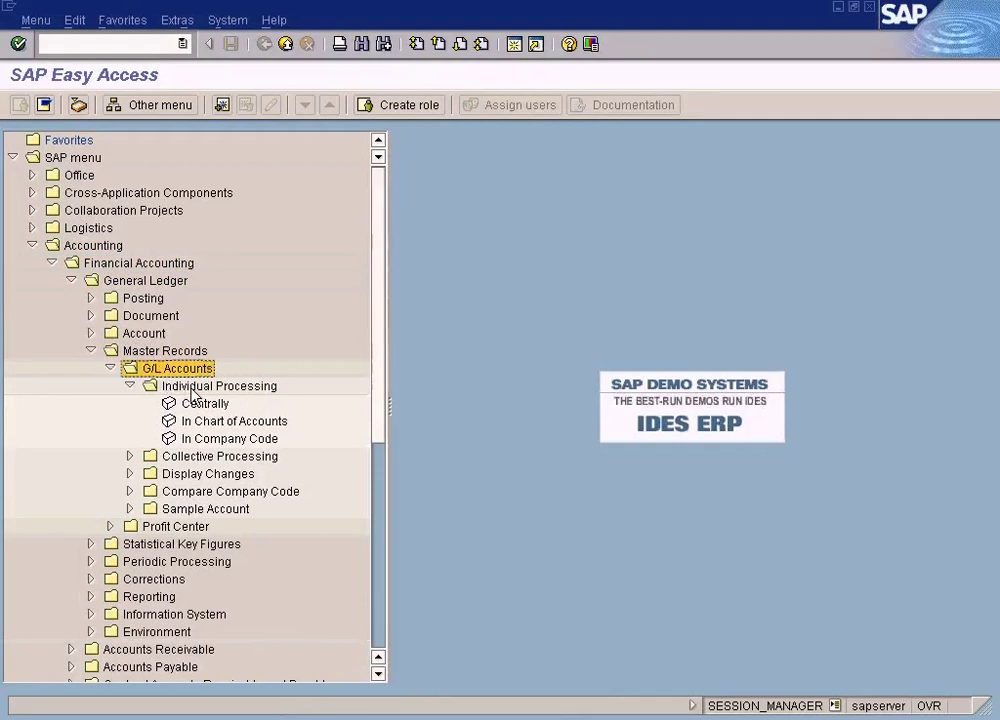
click(168, 387)
click(219, 406)
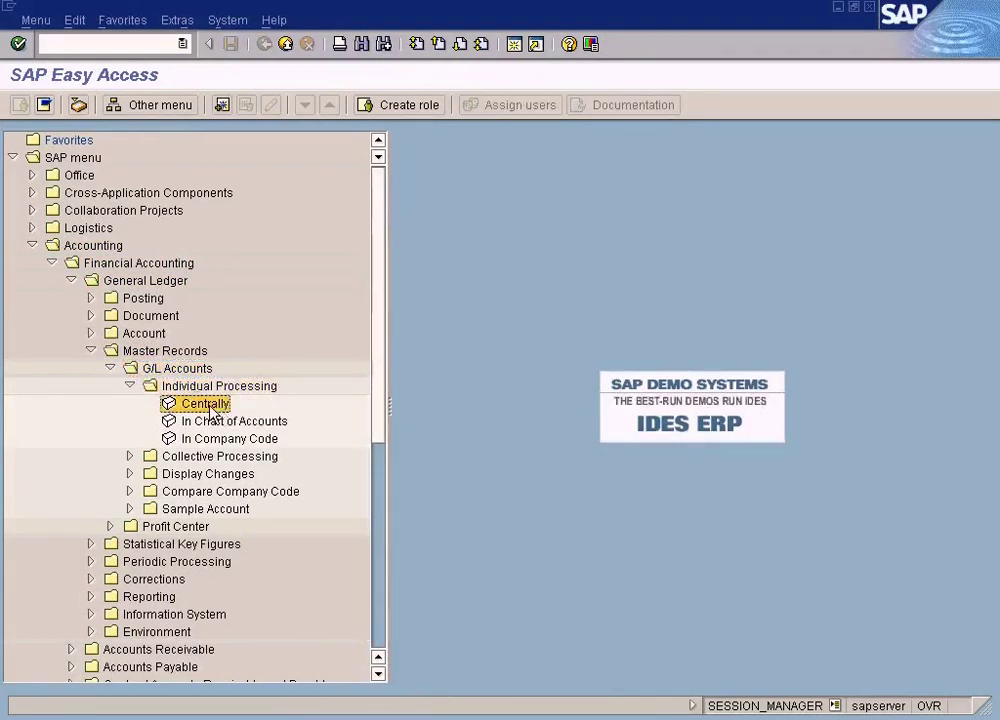
double_click(221, 408)
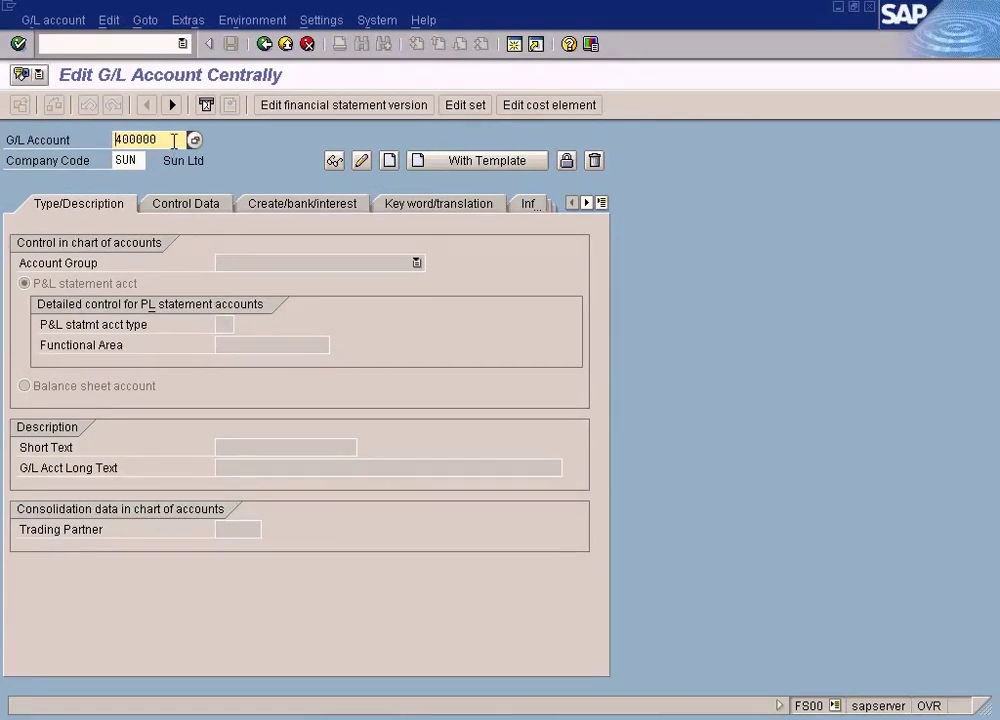
- Try to create G/L account 400000 in company code SUN and show its control data
drag(174, 141, 100, 138)
text(4)
click(127, 157)
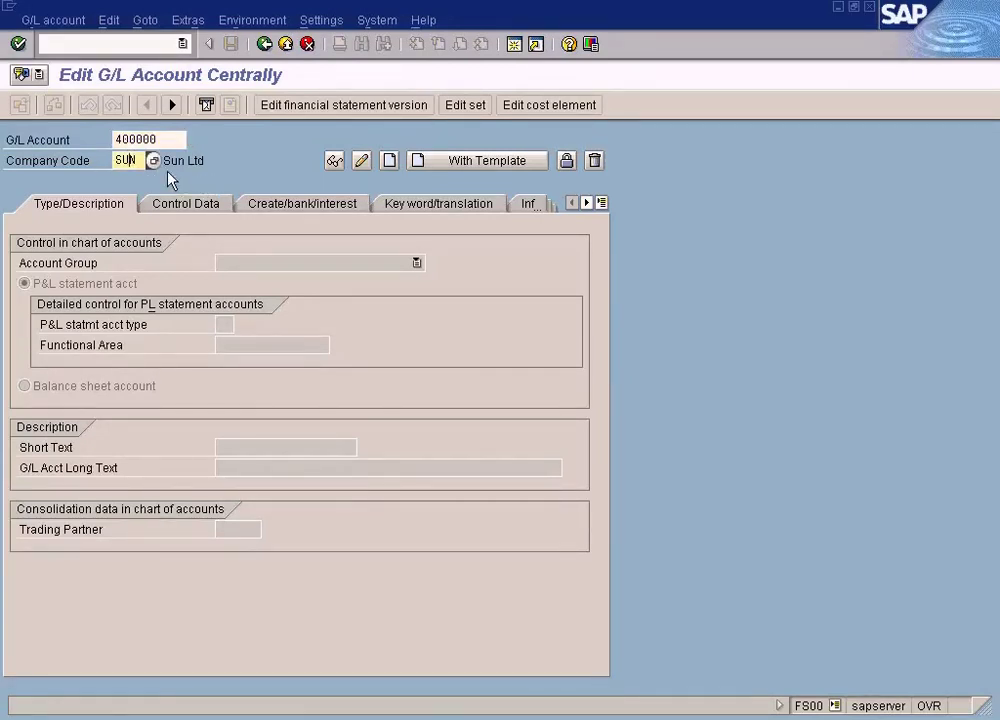
click(64, 21)
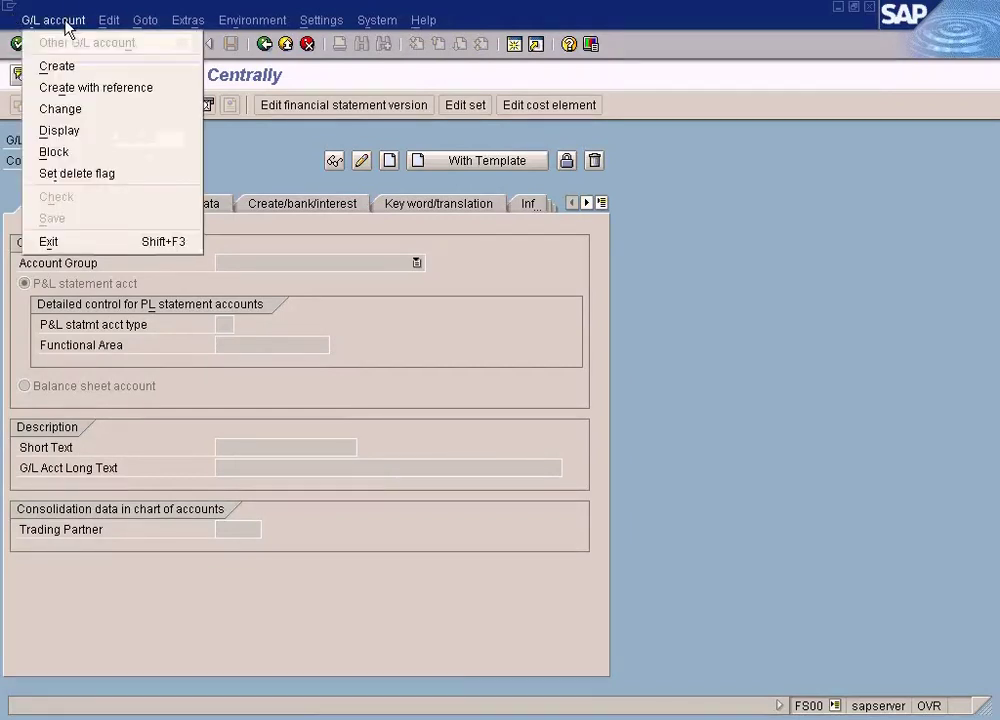
click(68, 76)
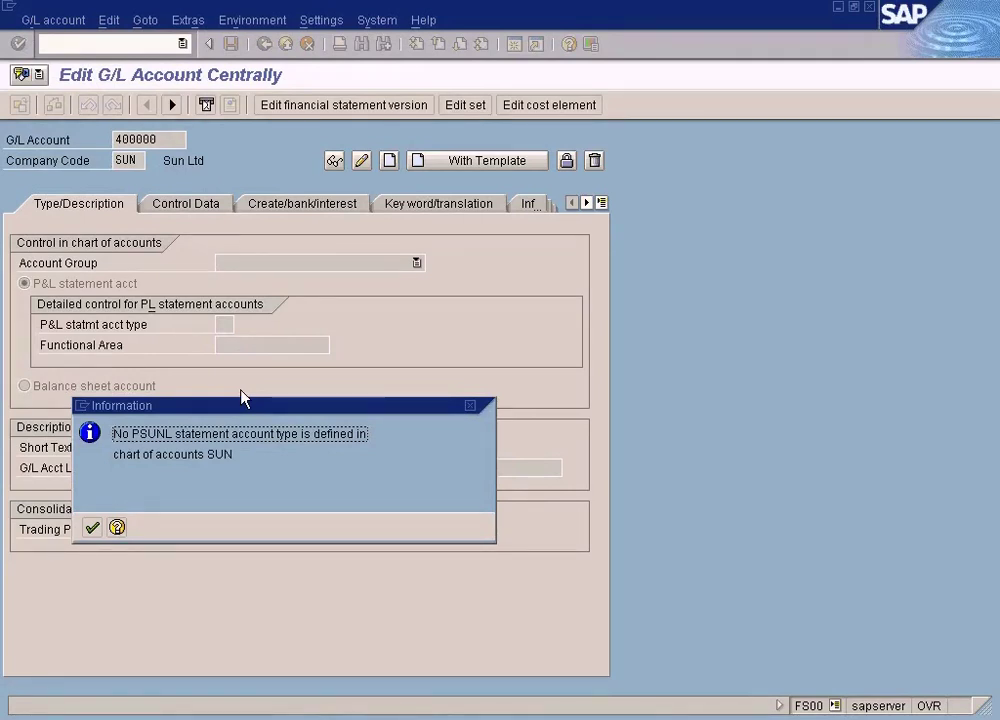
click(92, 527)
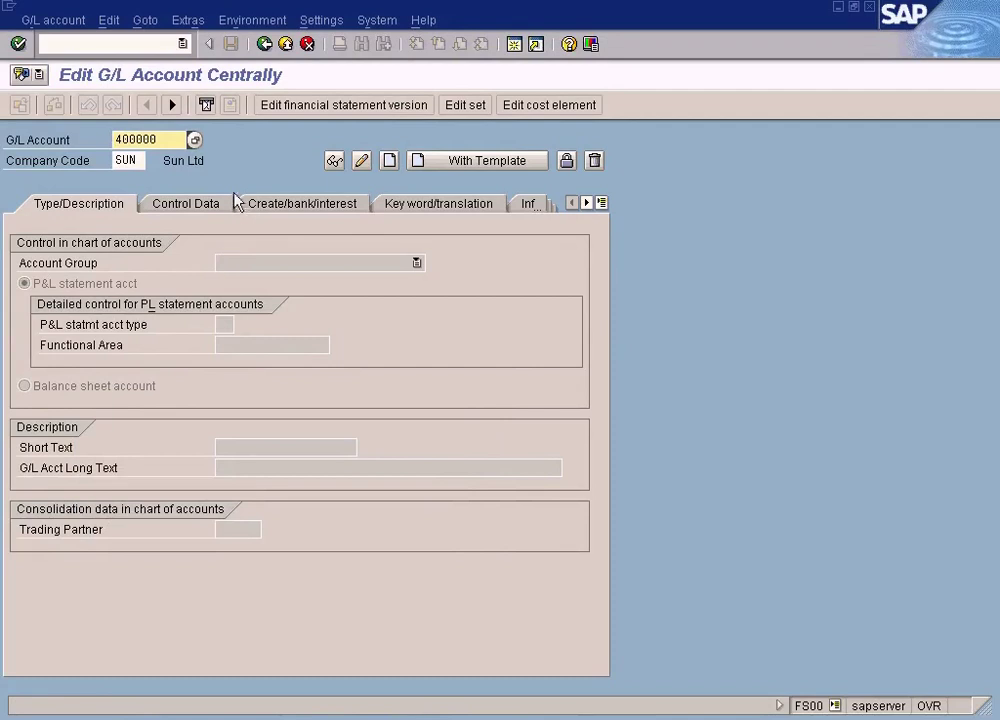
click(200, 210)
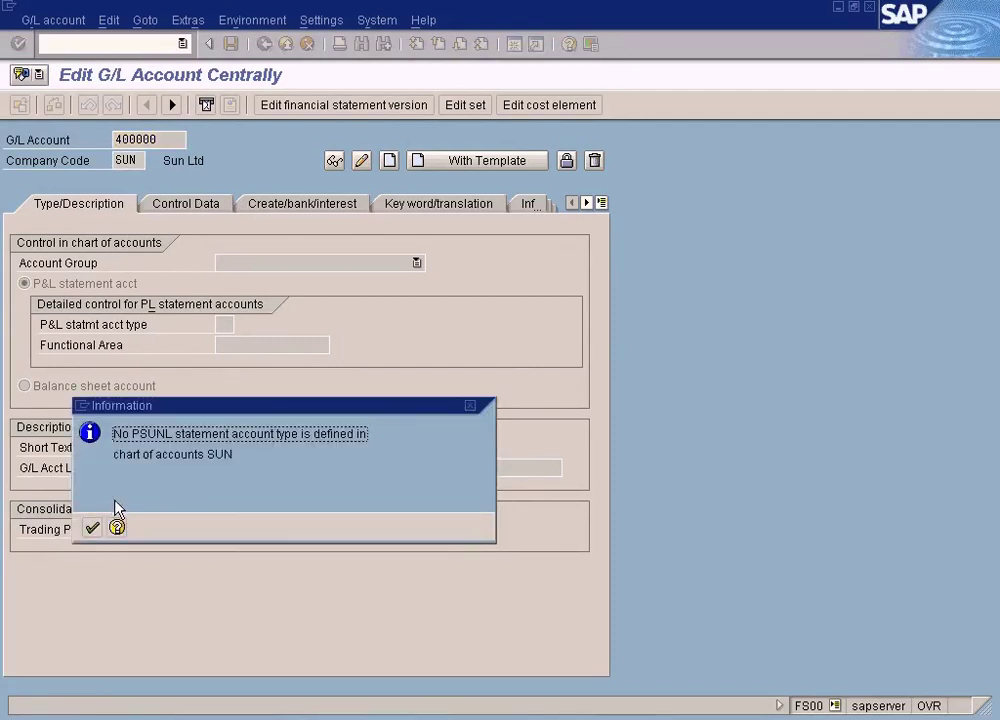
key(Return)
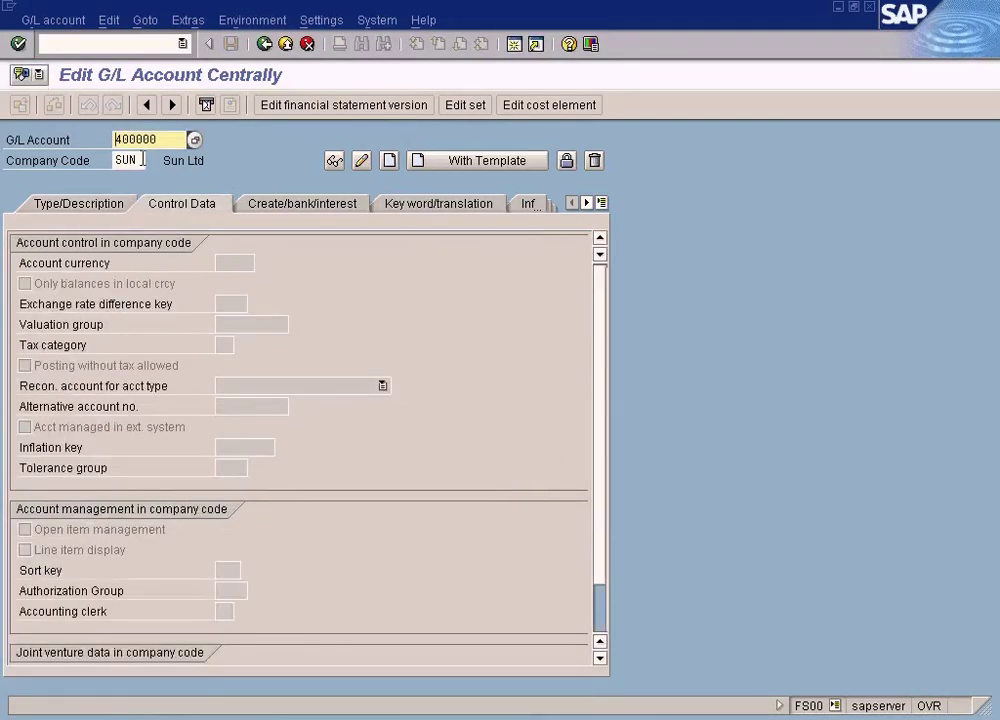
- Choose company code 1000 (IDES AG) and try to create G/L account 400000 there
click(215, 210)
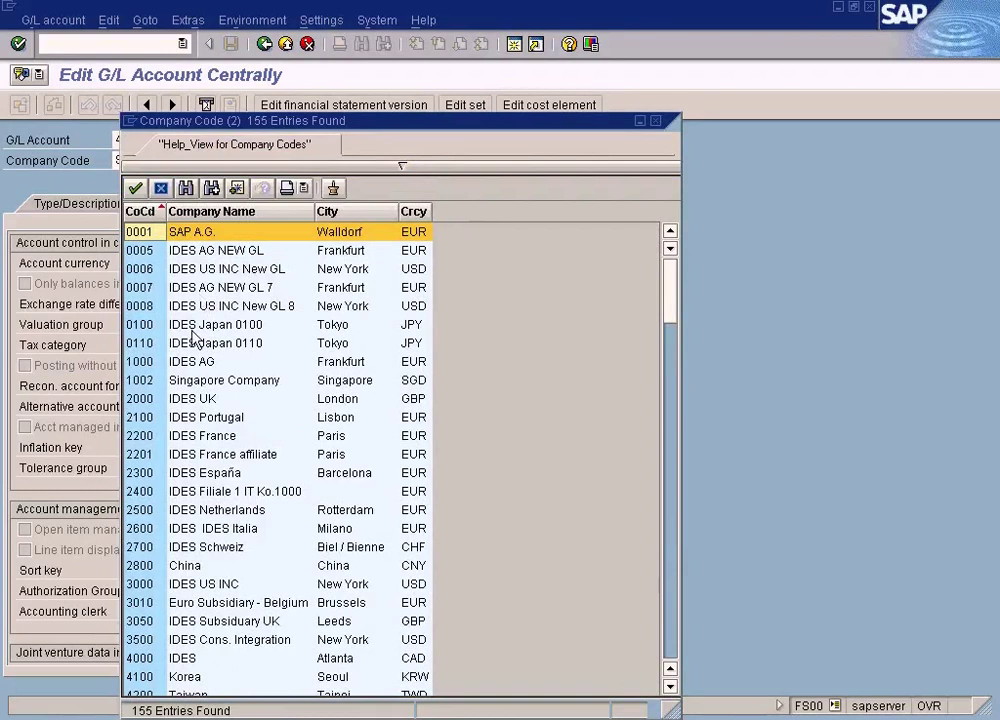
double_click(186, 363)
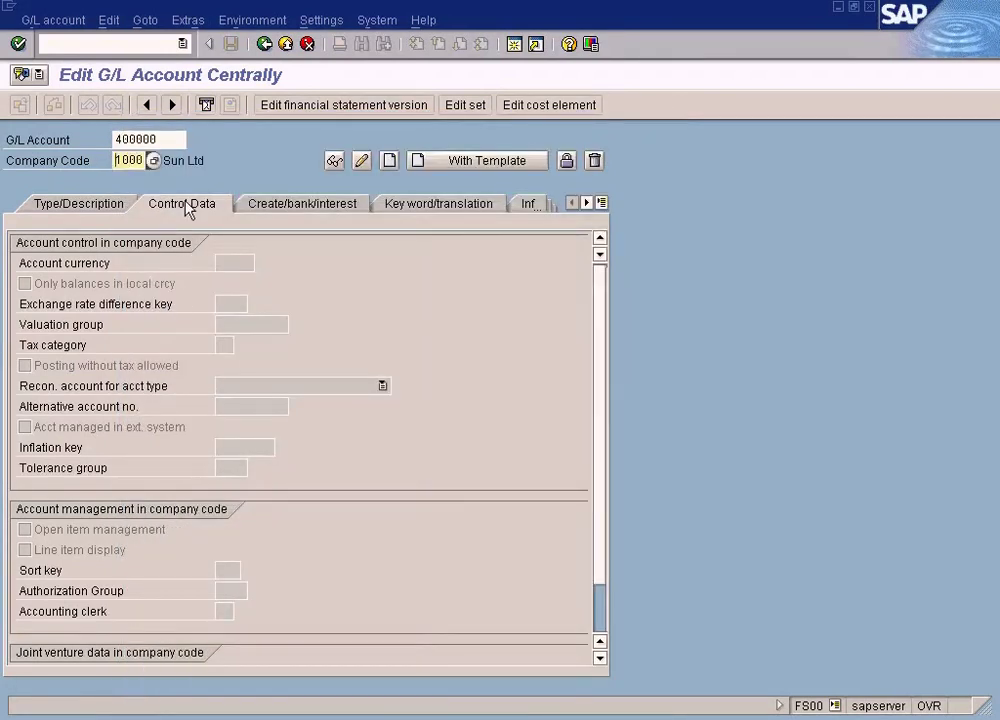
click(186, 205)
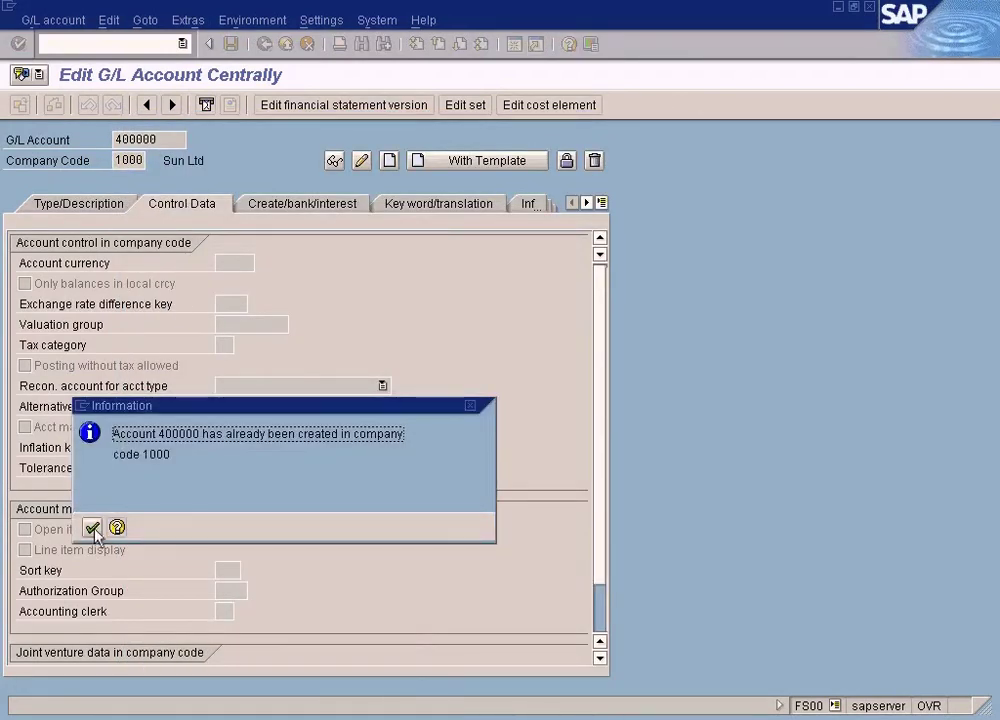
click(92, 528)
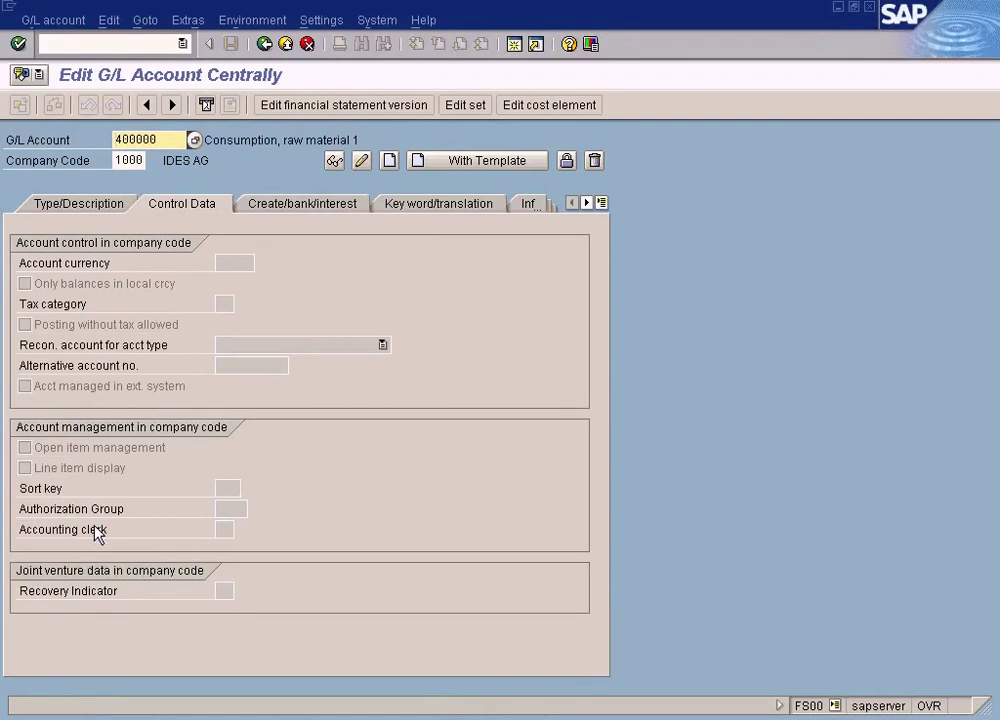
- Clear the G/L account and company code, and re-enter them as 400000 and SUN
double_click(125, 140)
key(Delete)
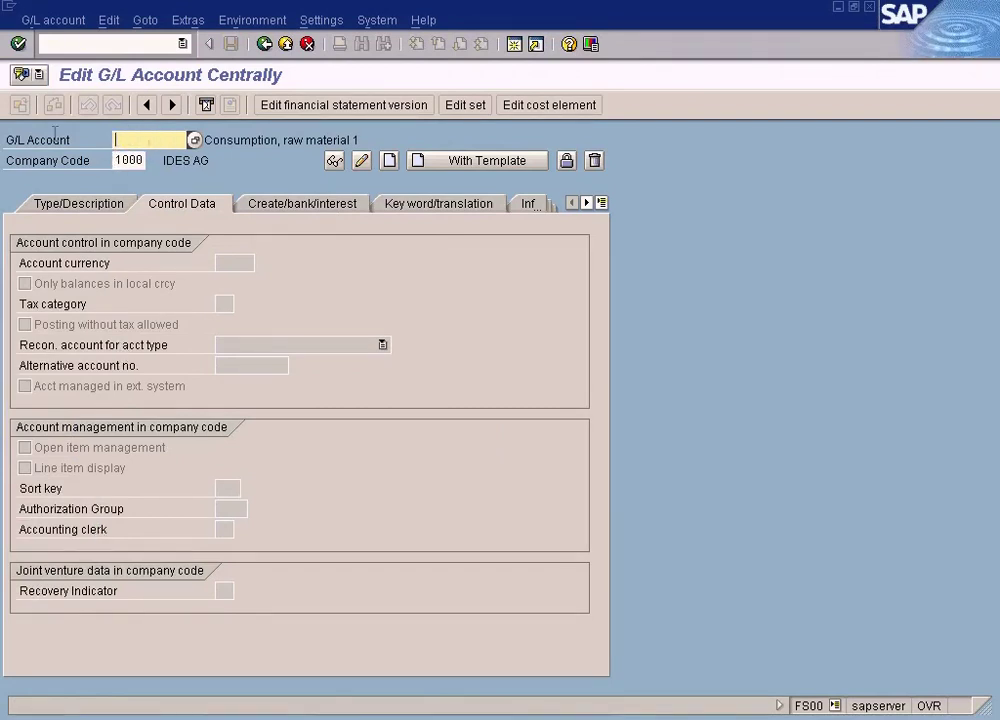
click(118, 160)
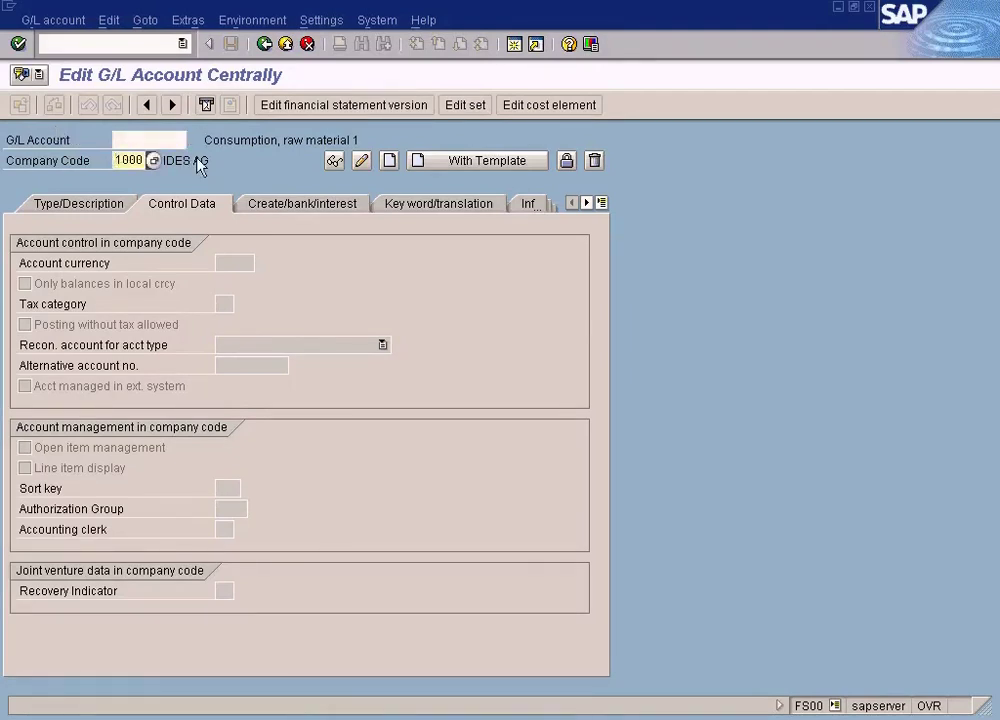
key(Delete)
key(Delete)
key(Delete)
key(Delete)
text(sun)
click(131, 144)
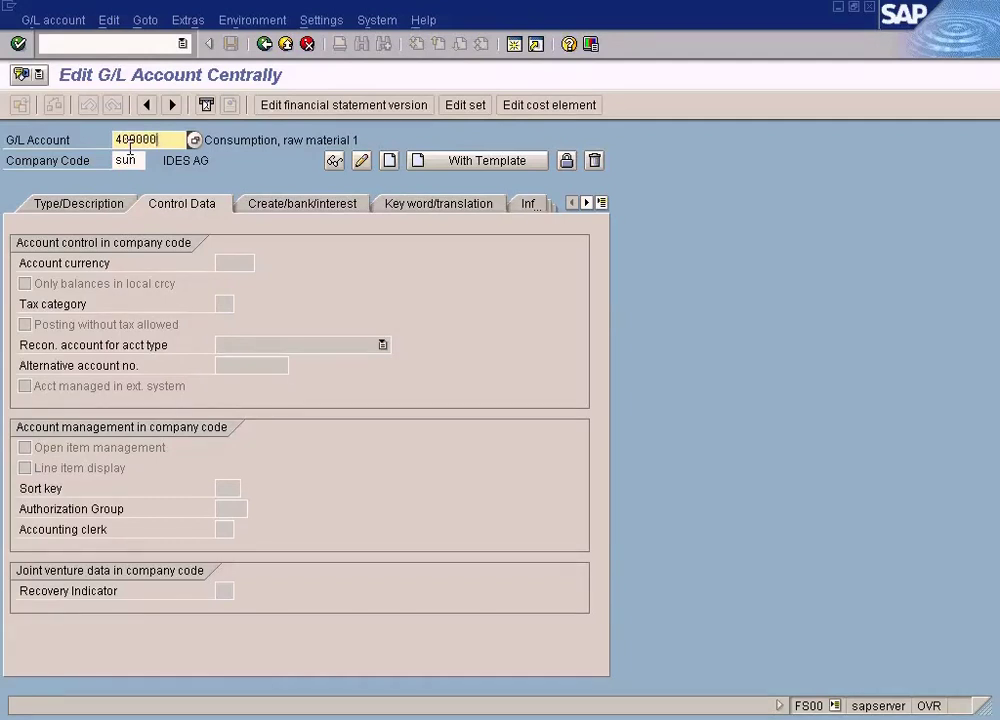
- Retry creating G/L account 400000 in company code SUN and dismiss the resulting messages
key(Return)
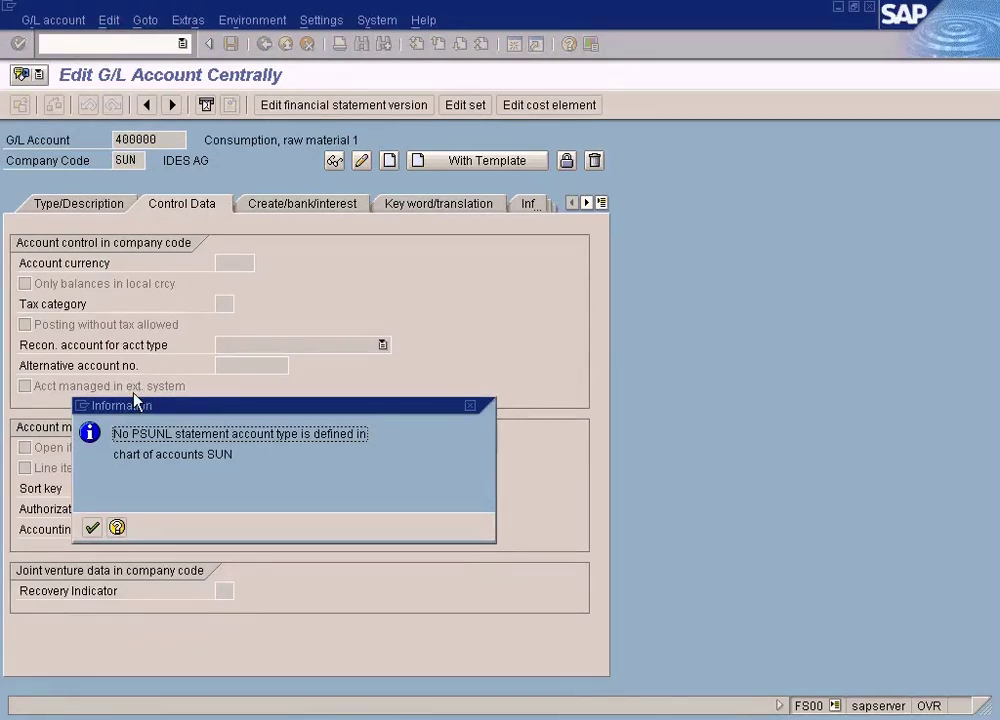
click(91, 527)
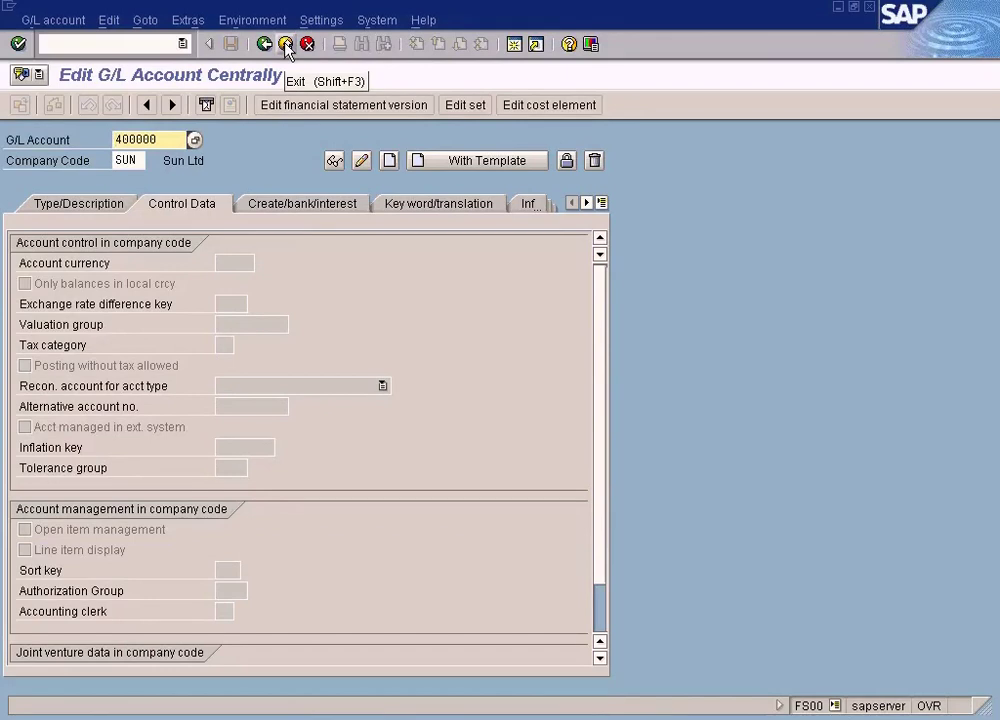
click(145, 161)
key(Return)
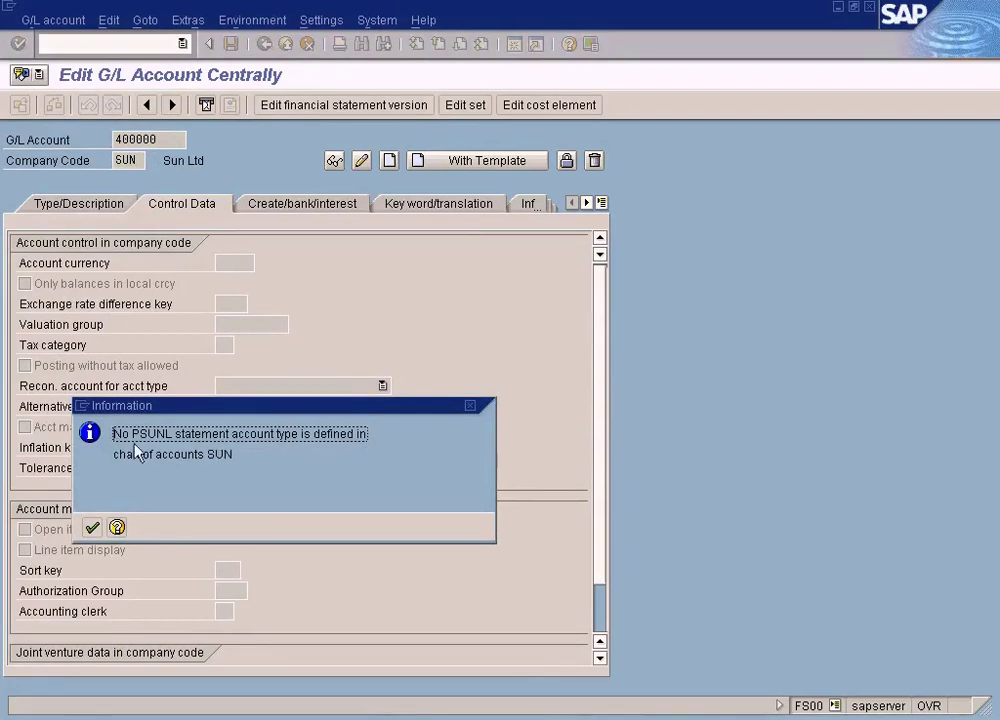
click(91, 527)
- Switch back to the automatic posting accounts of chart SUN, add P&L statement account type X without an account, and save
click(391, 715)
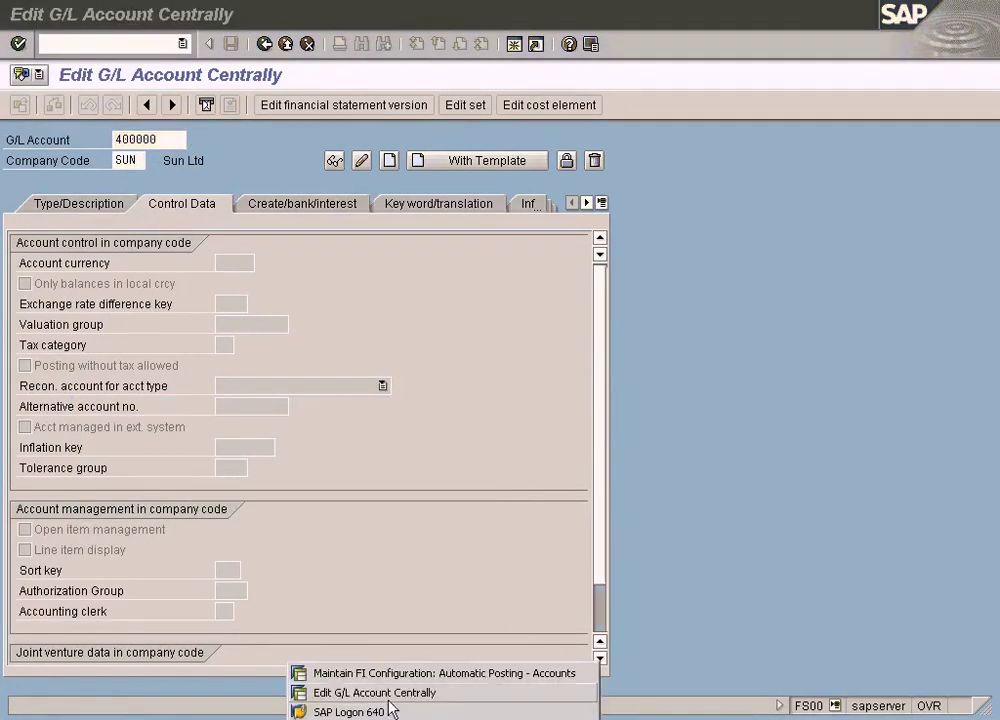
click(390, 672)
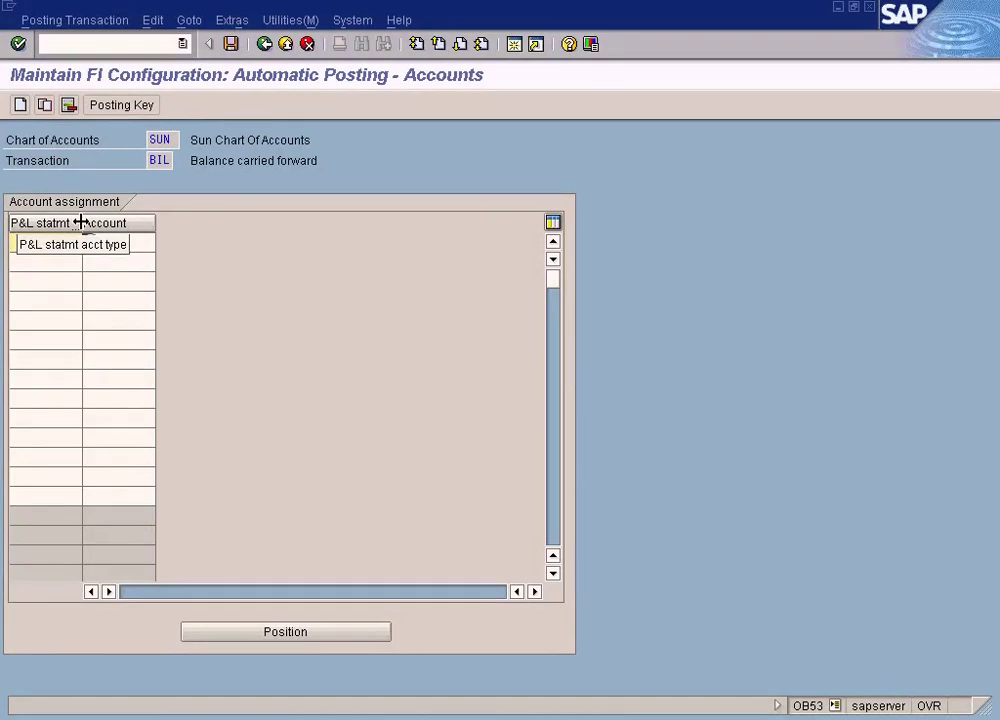
click(39, 240)
text(X)
click(109, 243)
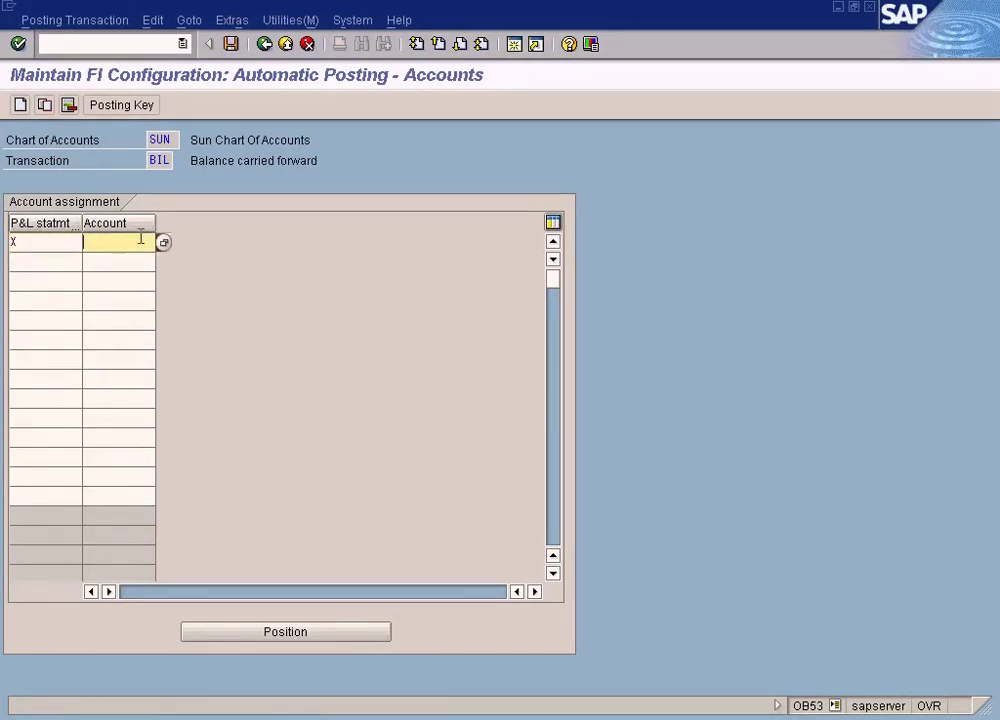
click(231, 44)
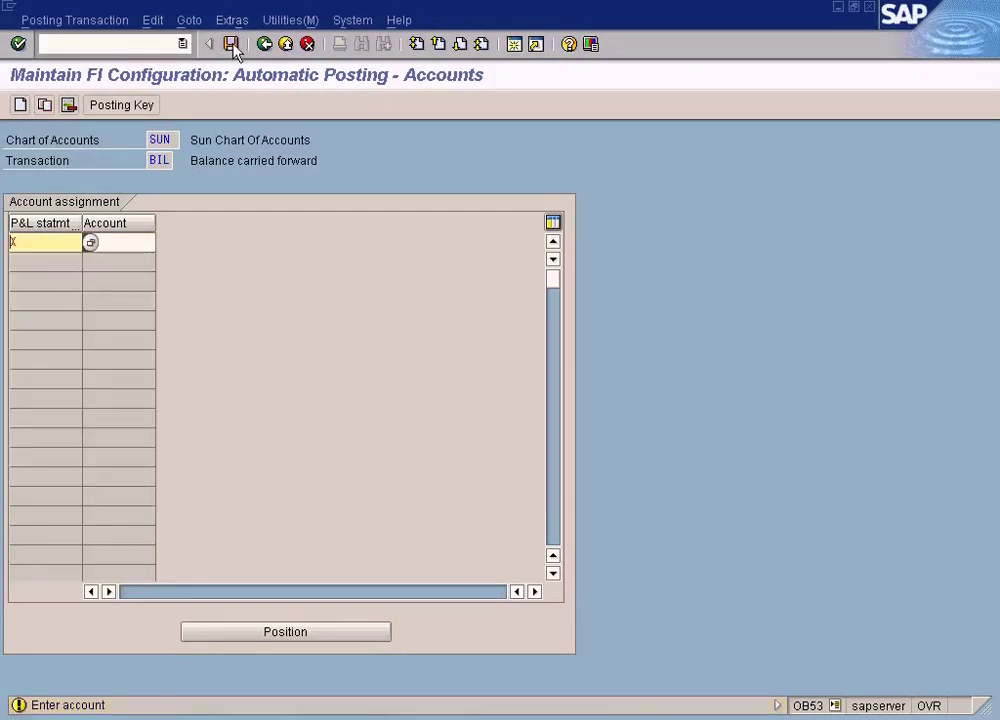
click(133, 249)
key(Return)
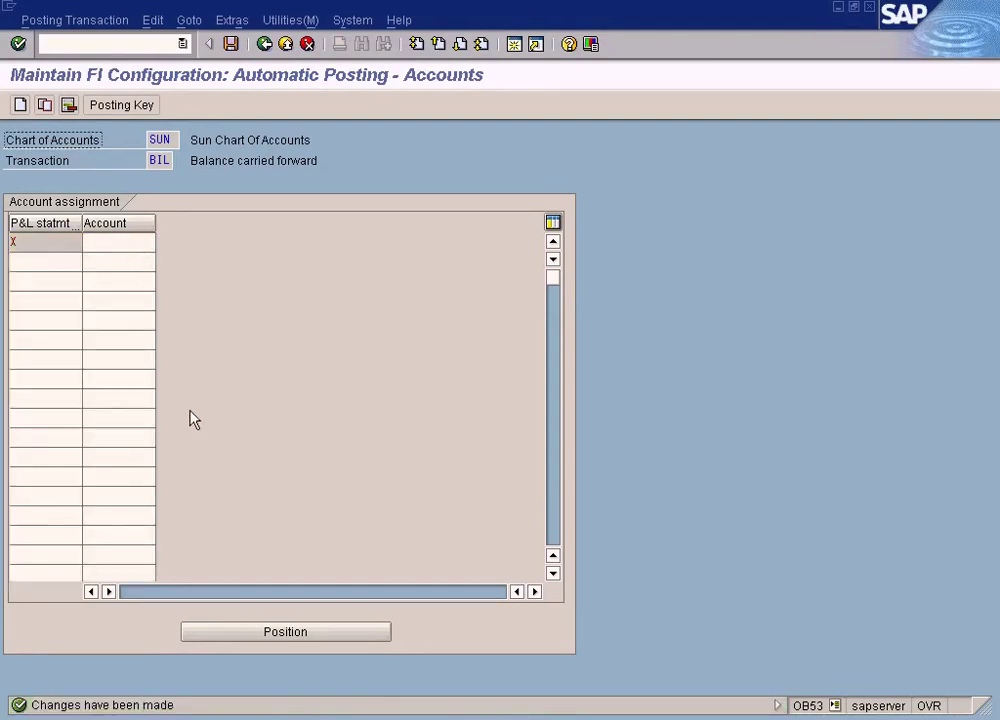
click(112, 245)
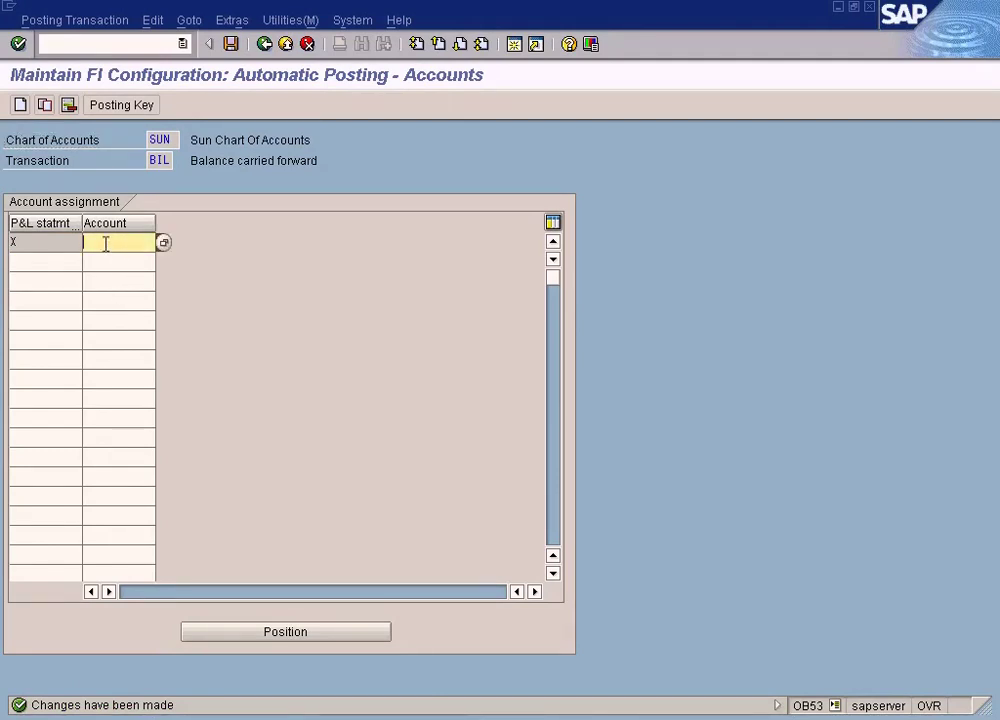
click(13, 242)
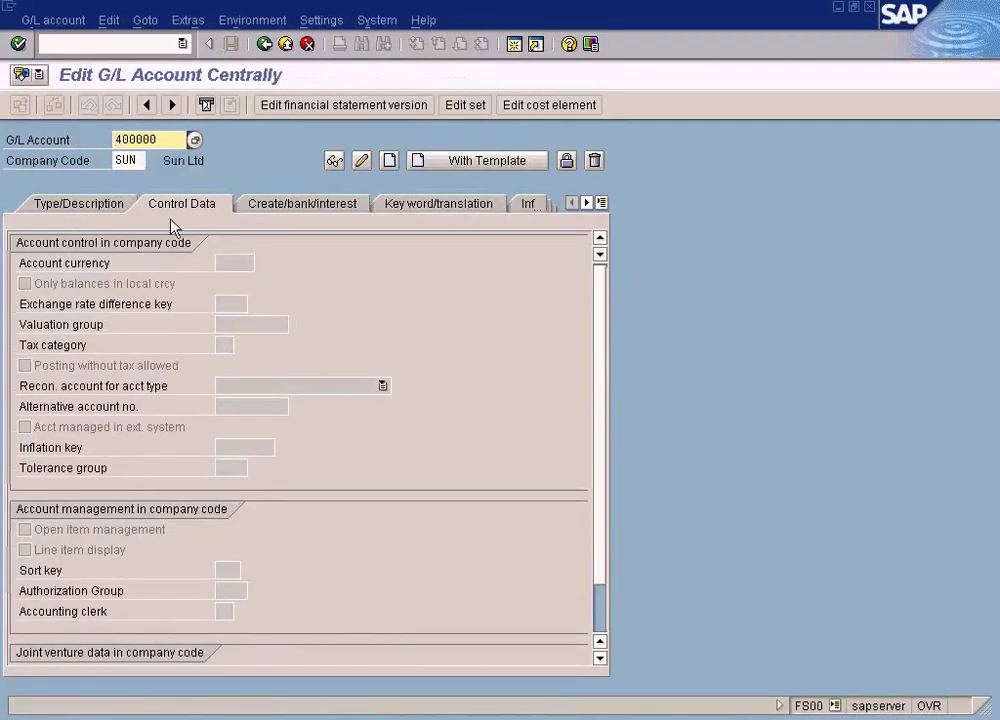
- Start creating G/L account 400000 in company code SUN as a balance sheet account in account group Current Liability
click(110, 206)
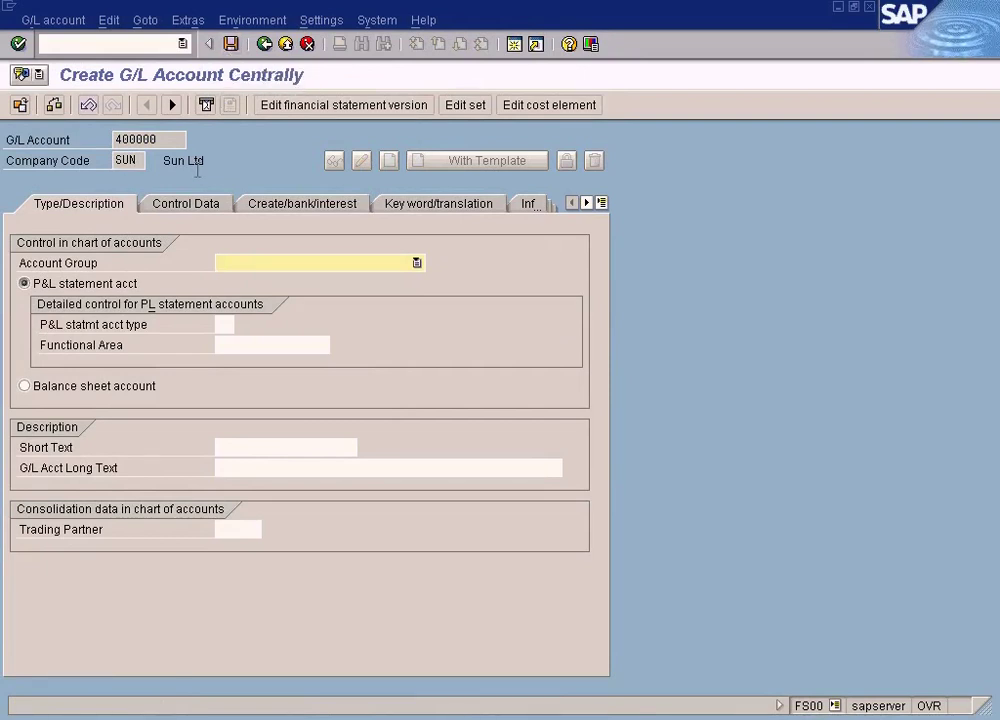
key(alt+Tab)
key(alt+Tab)
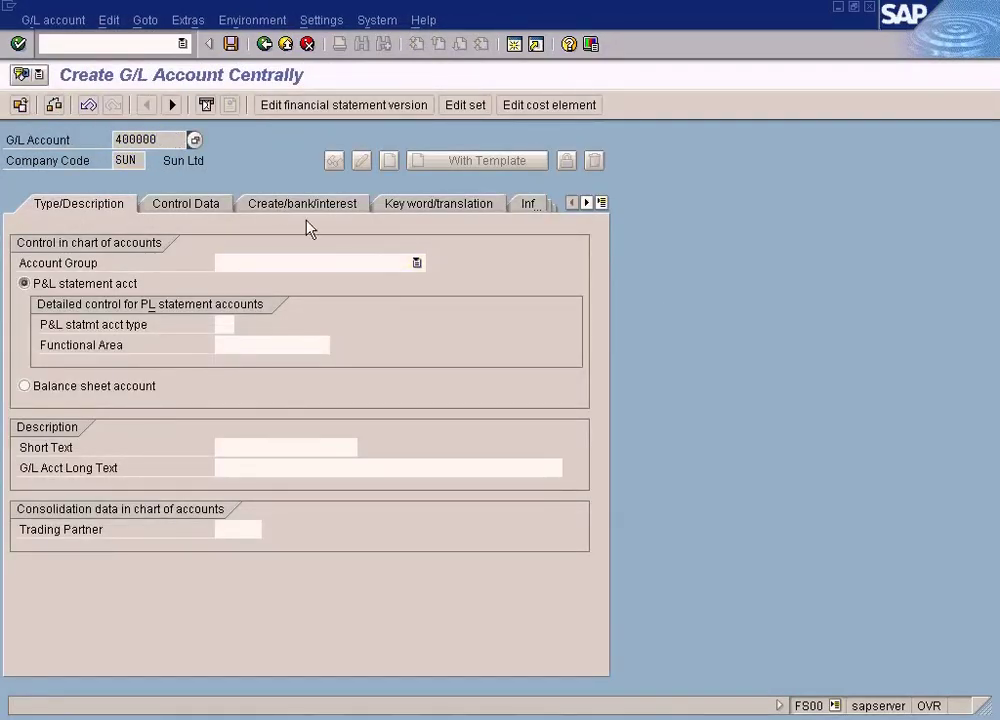
click(418, 263)
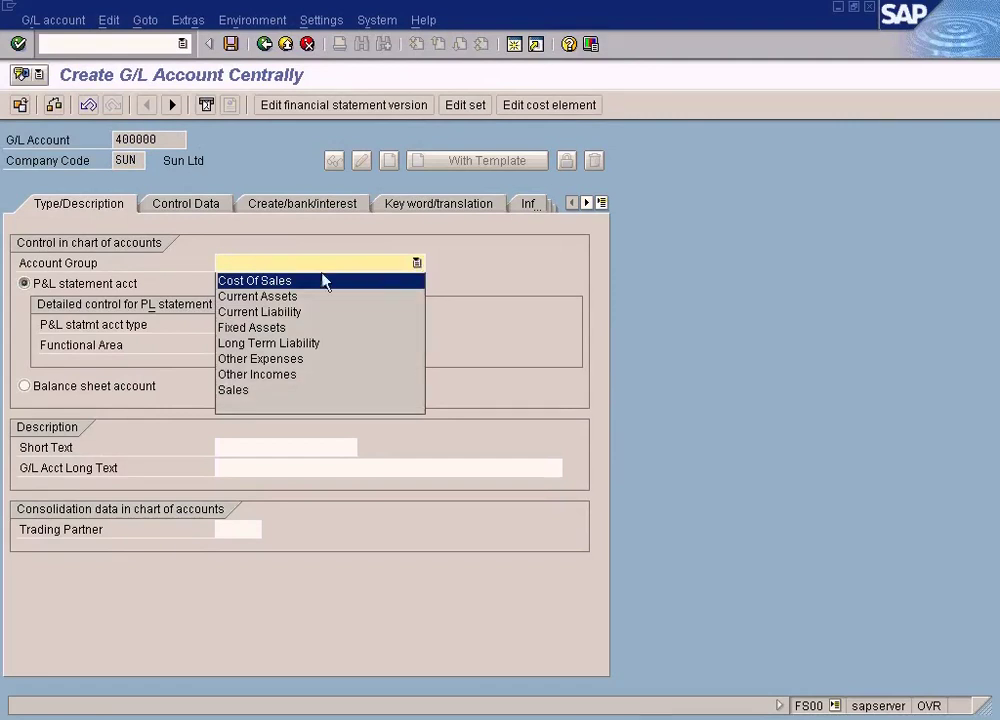
click(324, 312)
click(29, 387)
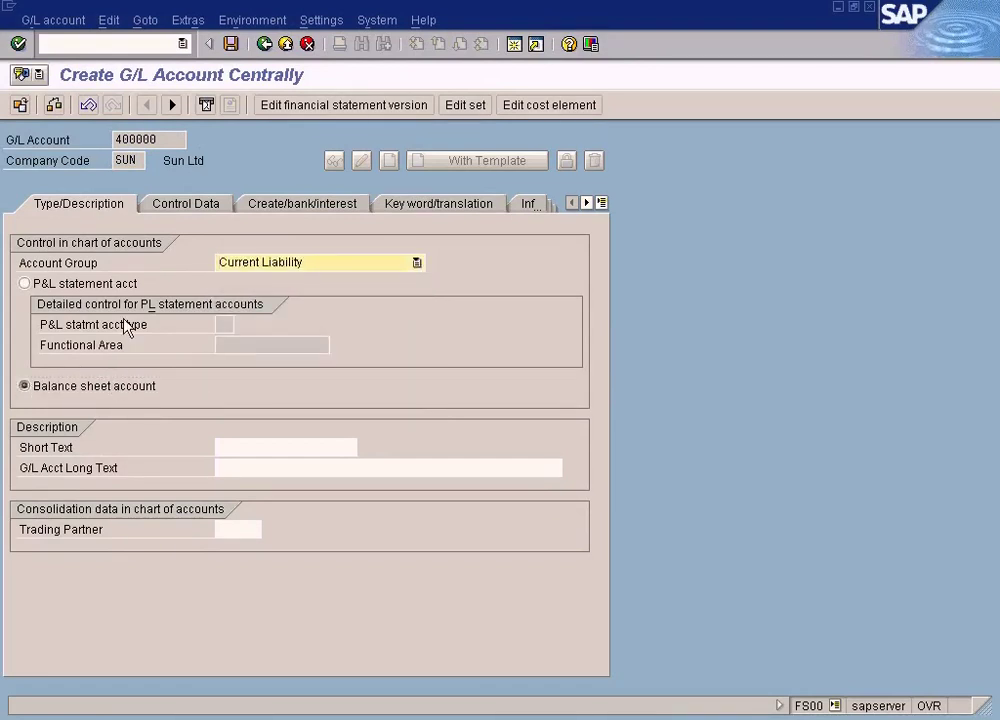
double_click(163, 139)
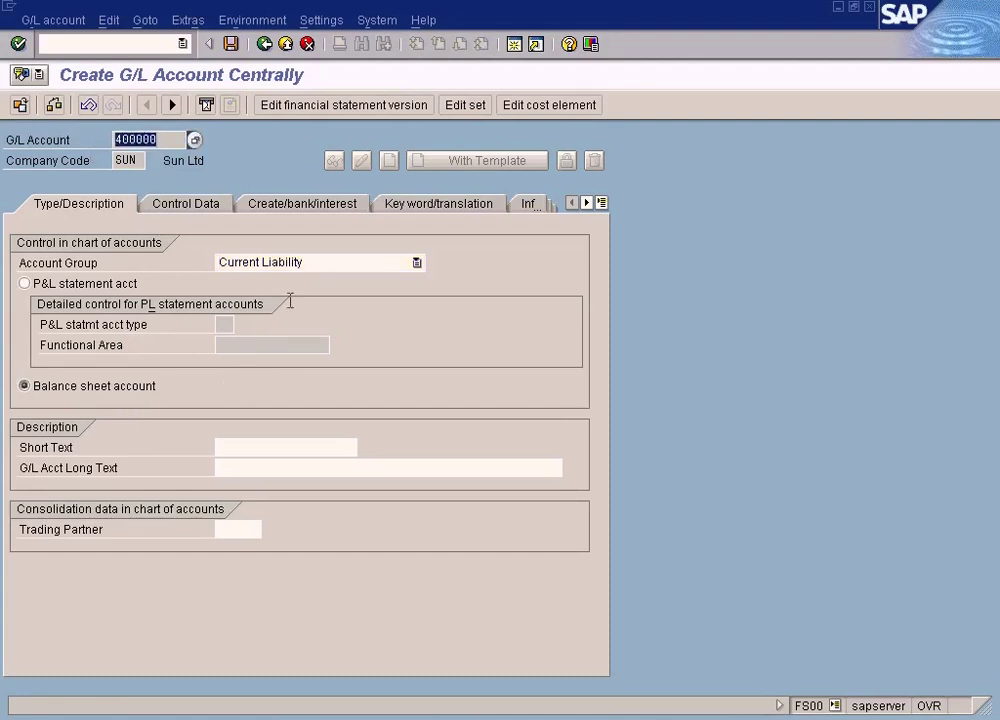
click(167, 140)
drag(118, 141, 133, 140)
- Switch to the automatic posting window, start a new session with transaction SPRO, and display the SAP Reference IMG
click(348, 712)
click(350, 673)
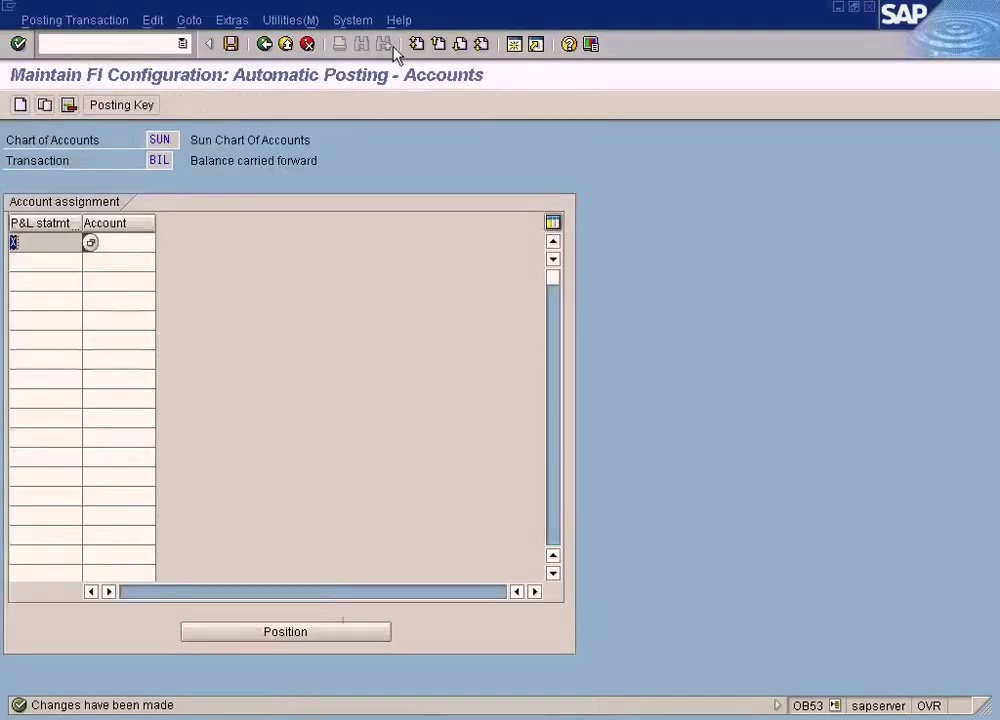
click(514, 44)
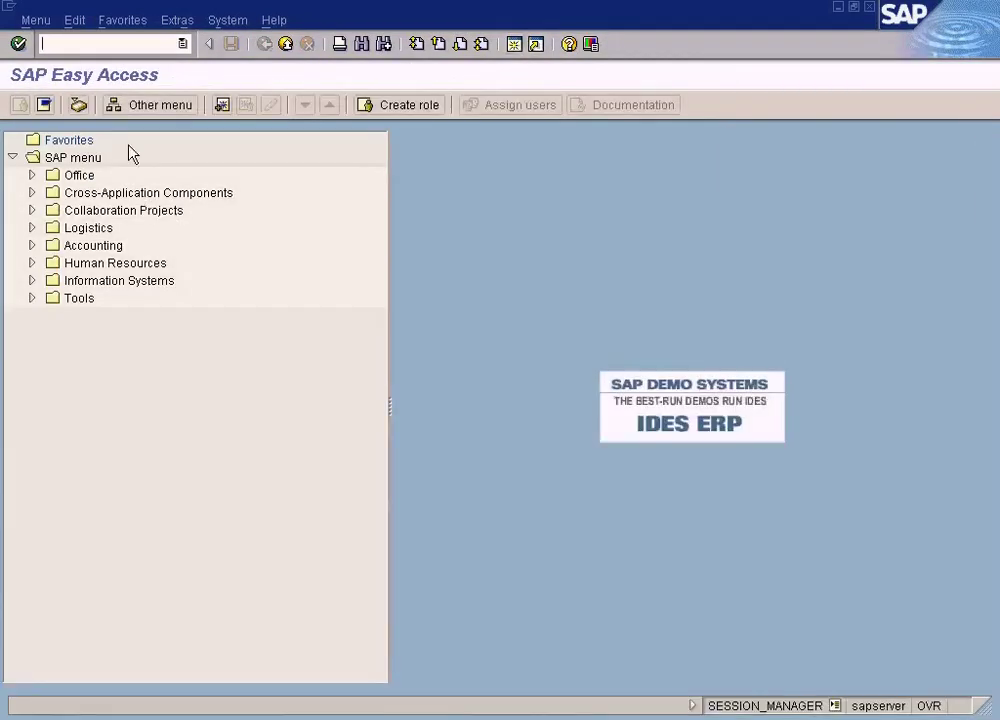
text(spro)
key(Return)
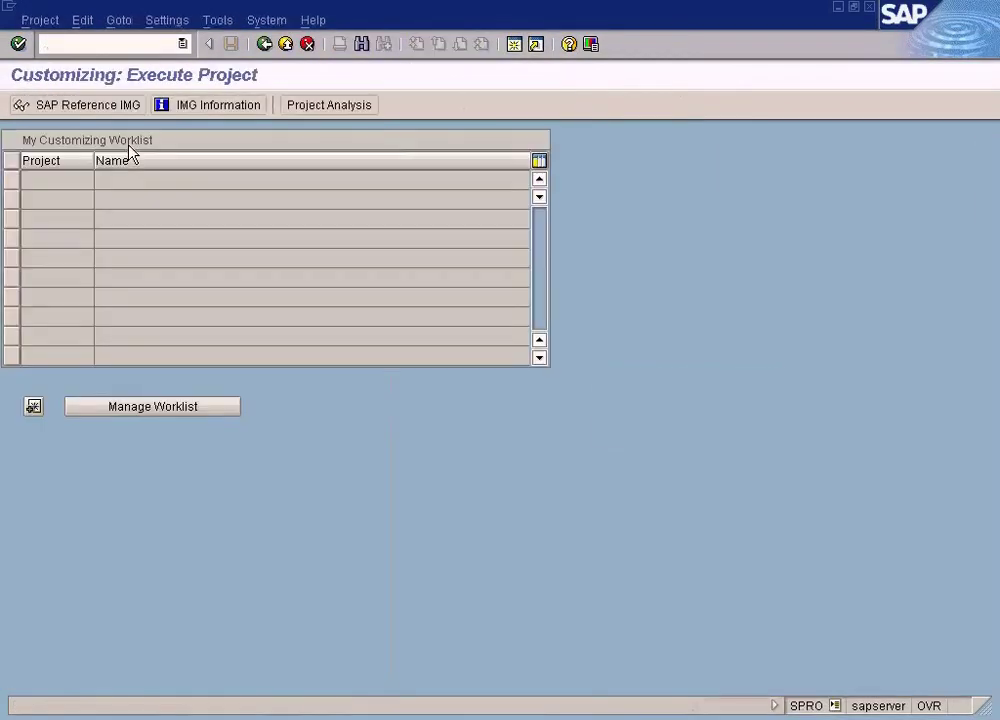
click(120, 108)
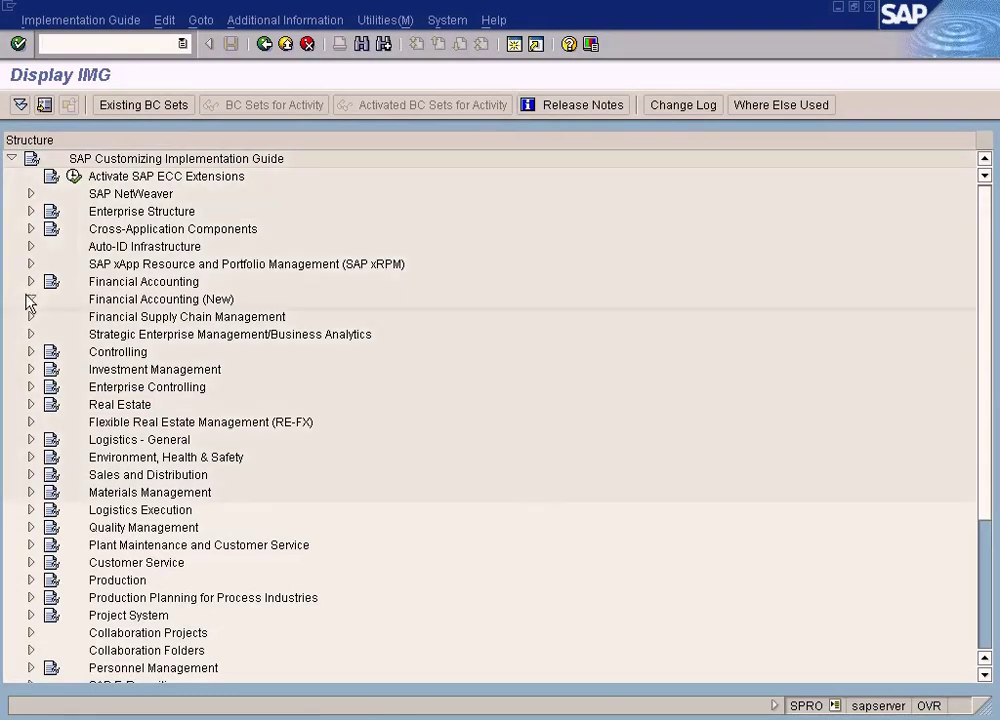
- Open the Define Account Group activity under Financial Accounting (New), General Ledger Accounting (New), Master Data, G/L Accounts, Preparations
click(30, 299)
click(50, 334)
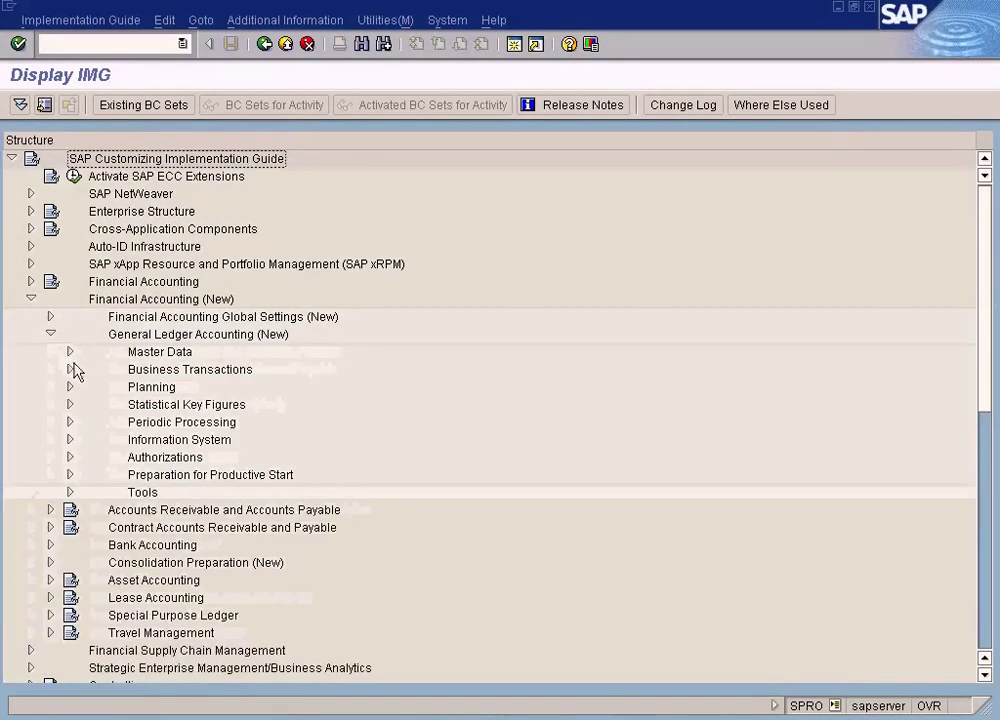
click(70, 351)
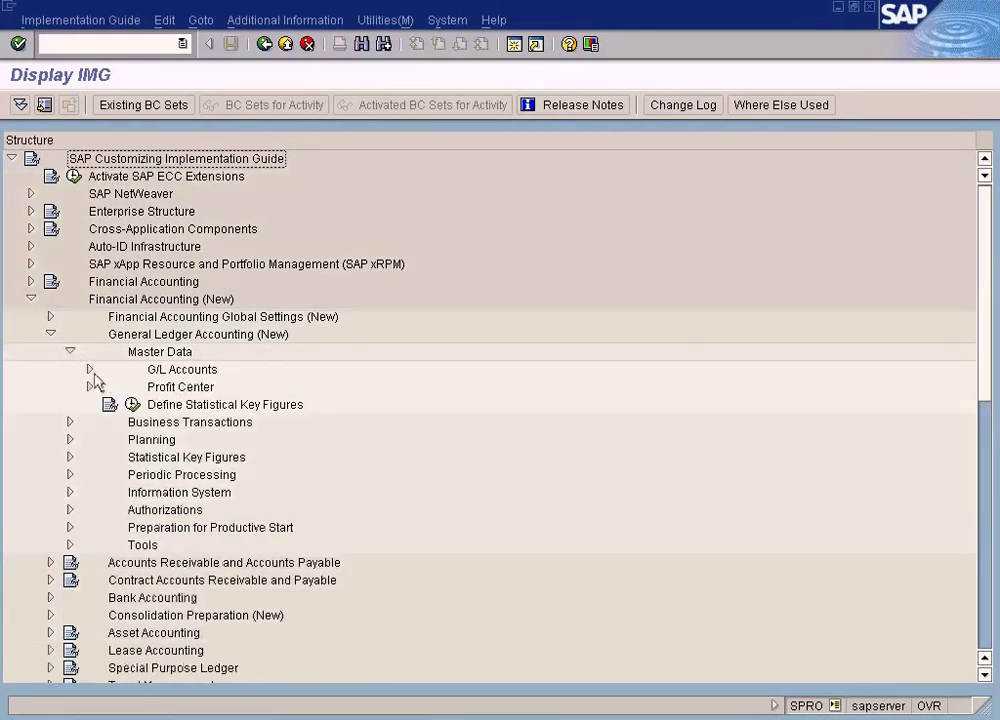
click(91, 370)
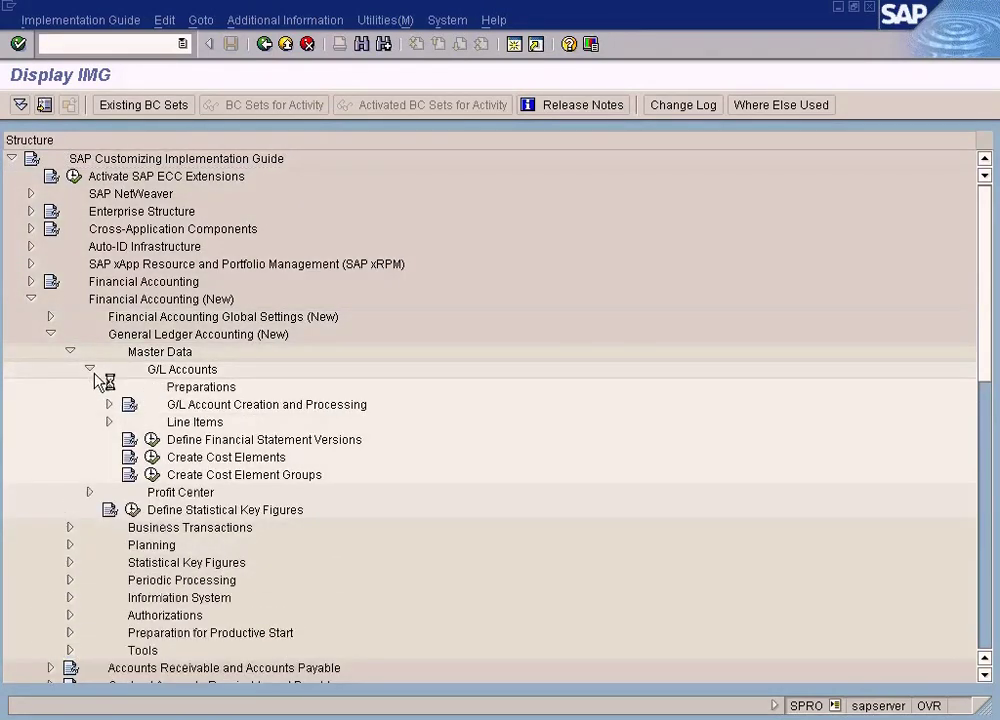
click(106, 388)
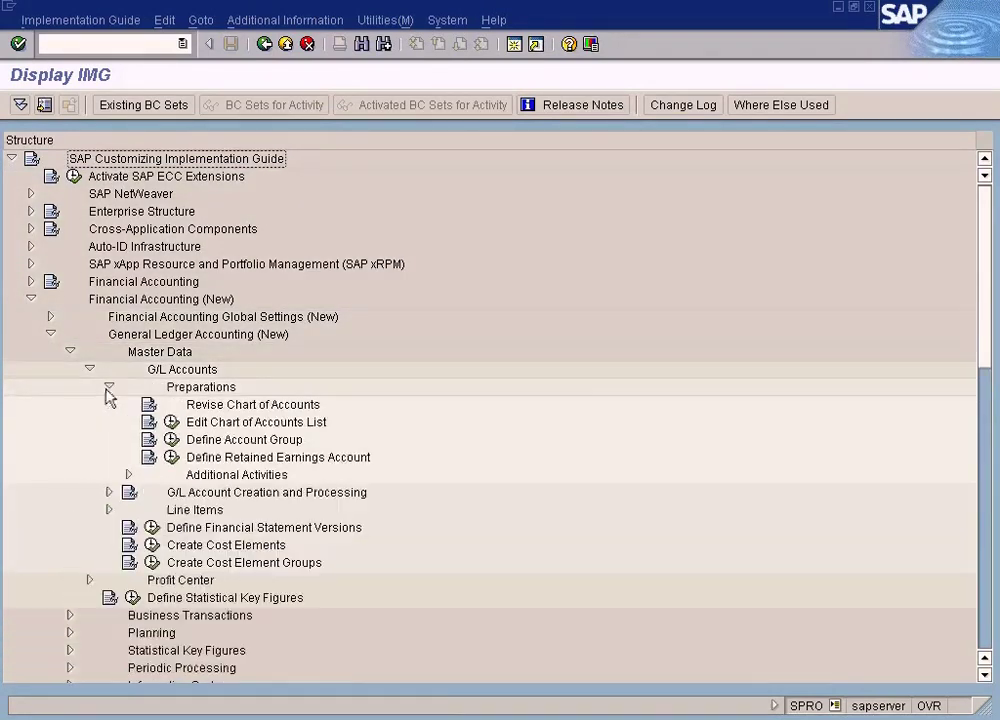
click(171, 441)
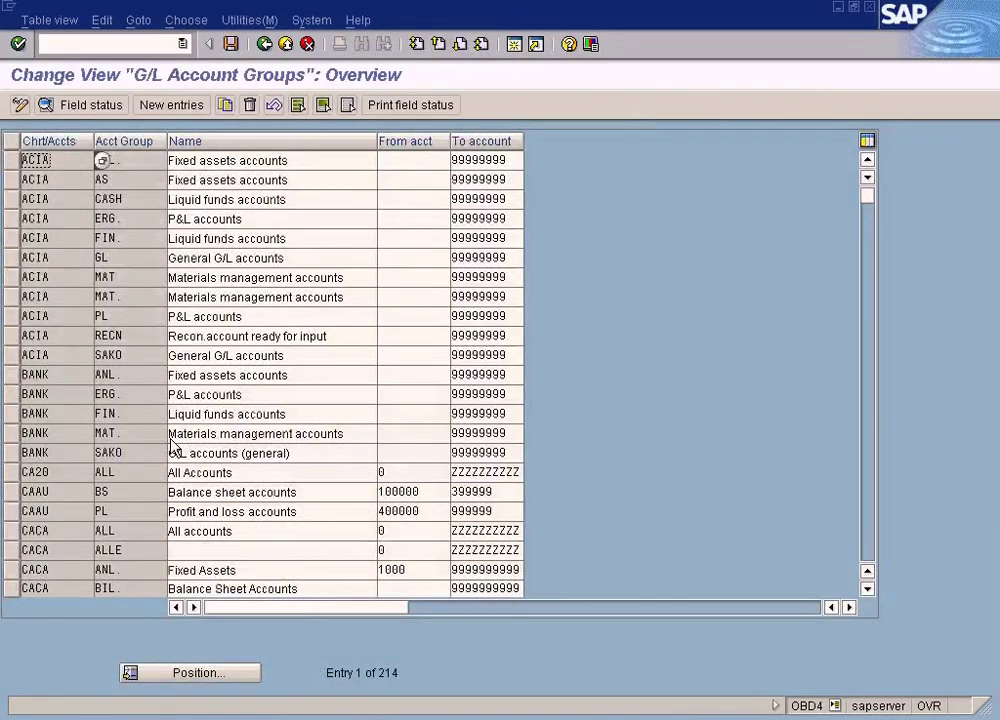
- Position the account groups list at chart of accounts SUN and check the number range of the Current Liability group
click(190, 670)
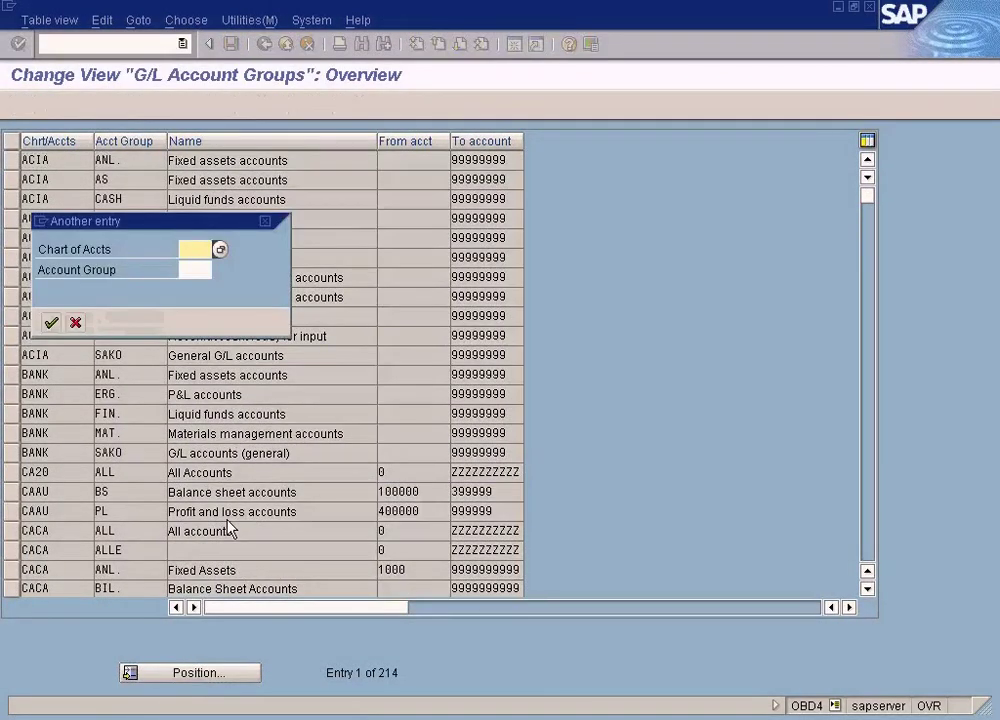
key(Return)
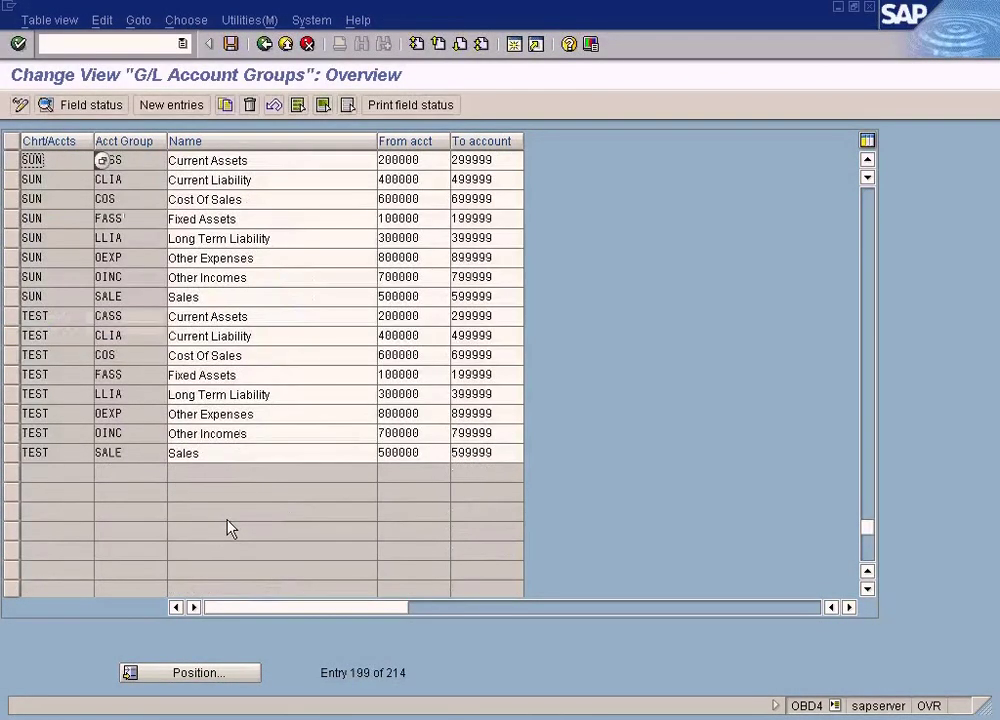
click(246, 161)
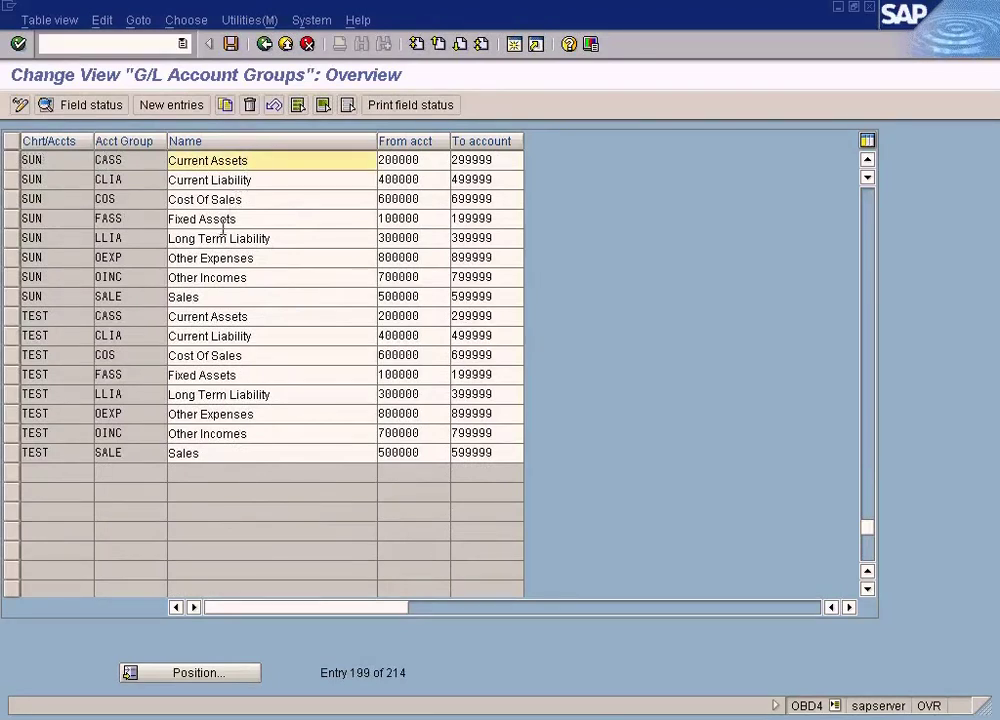
double_click(418, 180)
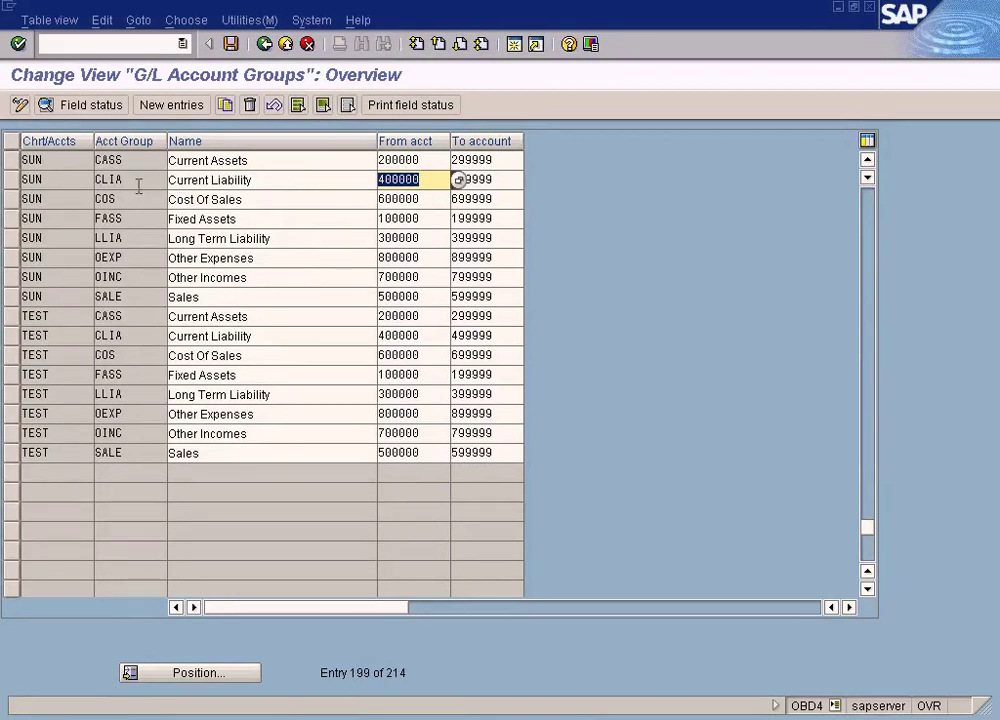
drag(270, 180, 146, 180)
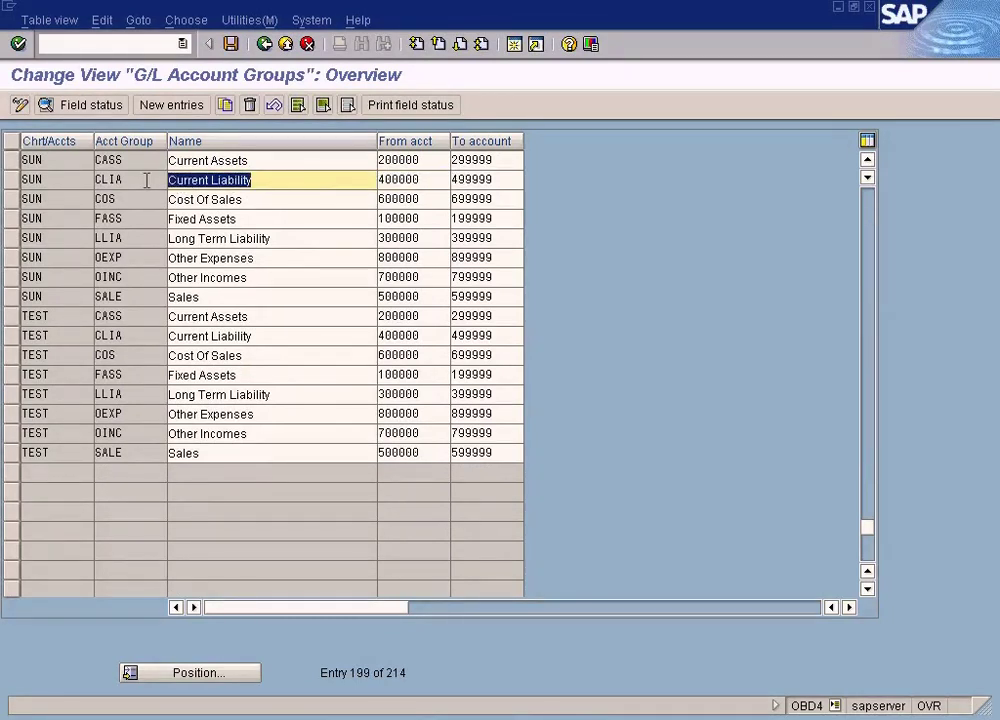
key(Tab)
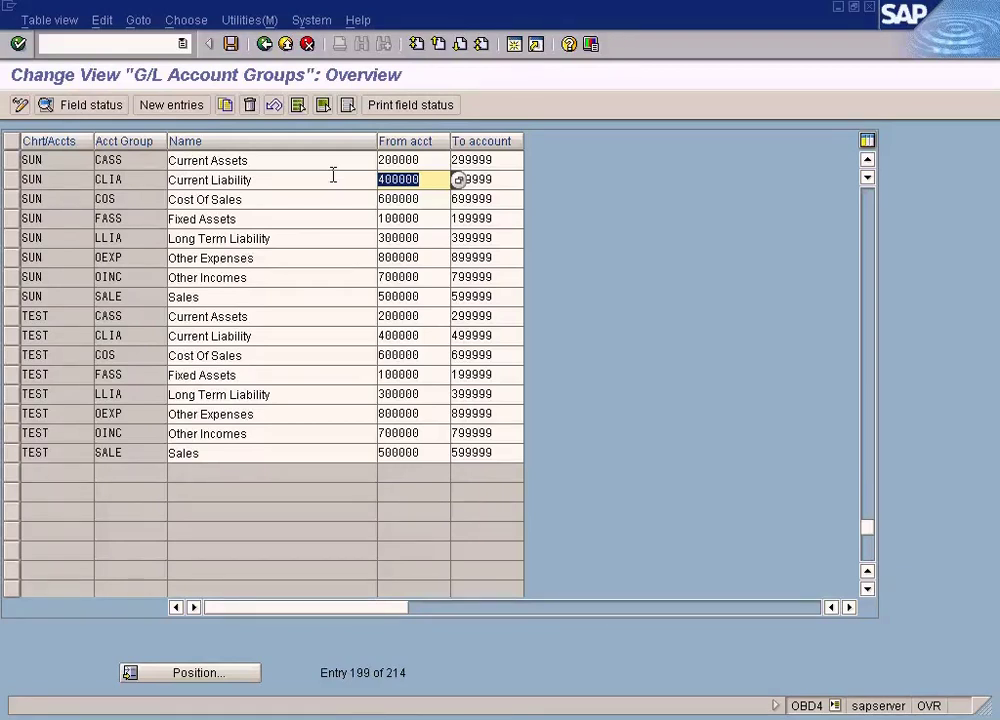
- Switch back to the new G/L account 400000 and check the account currency in its control data
key(alt+Tab)
key(alt+Tab)
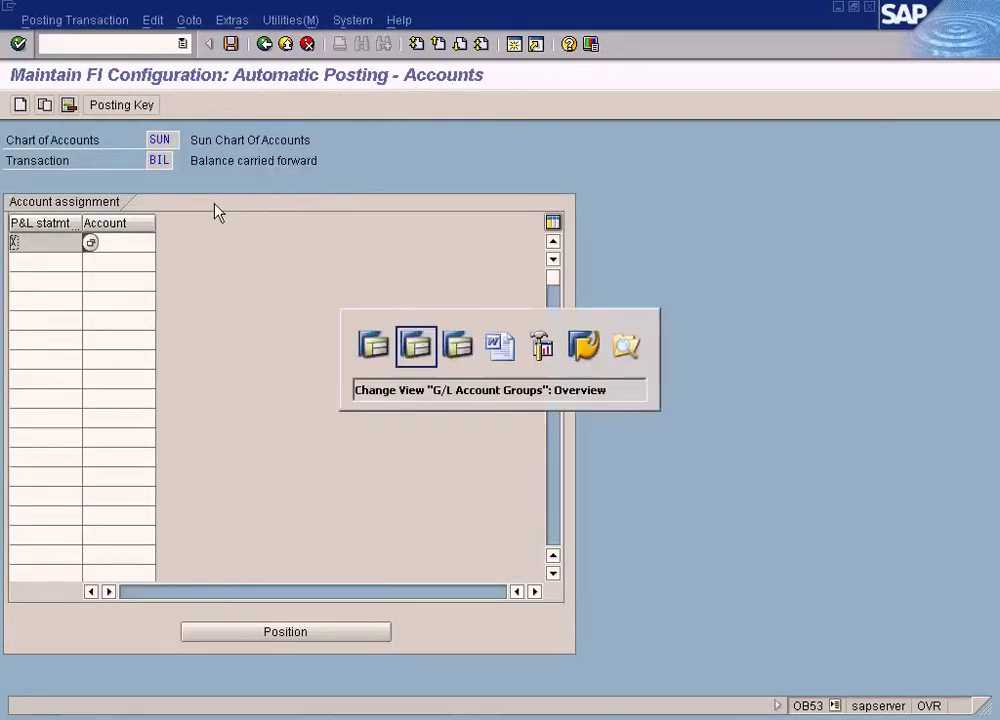
key(alt+Tab)
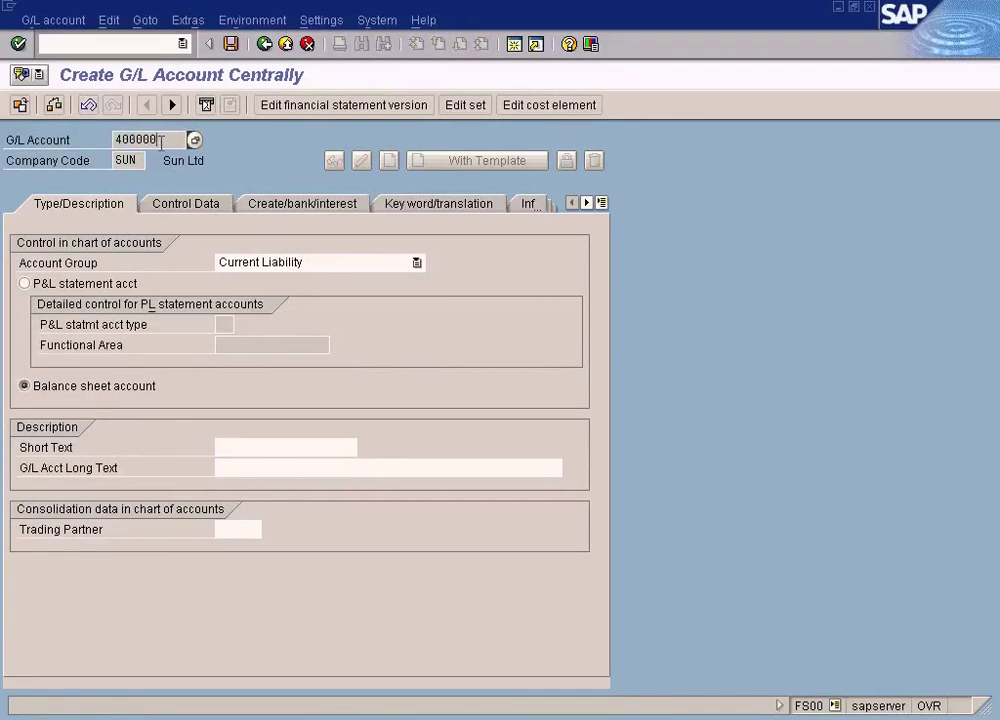
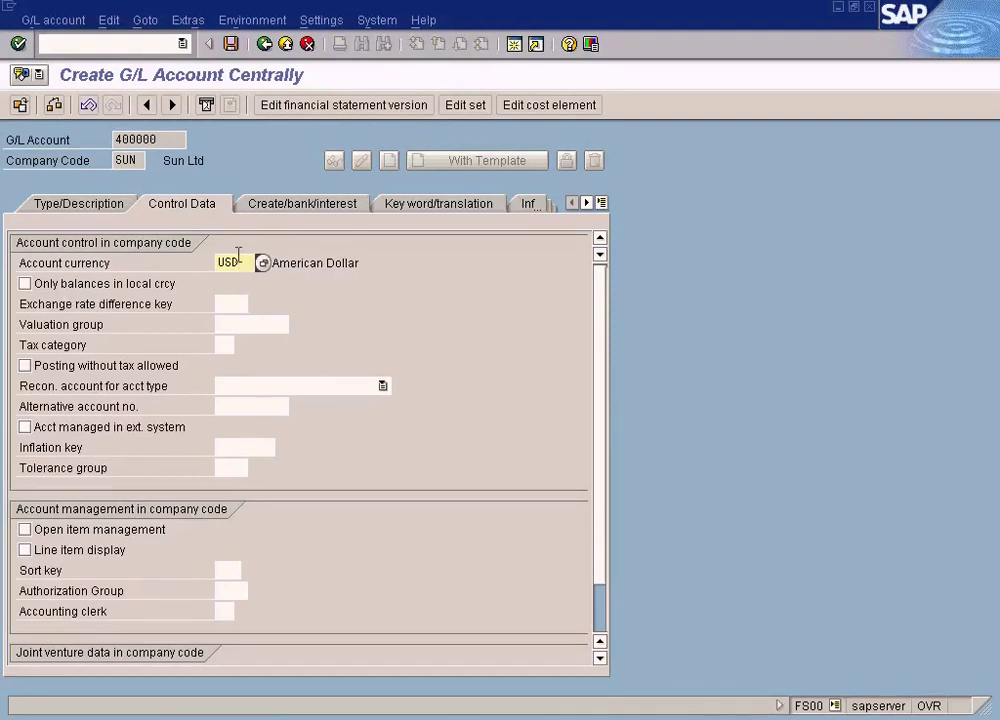
click(290, 206)
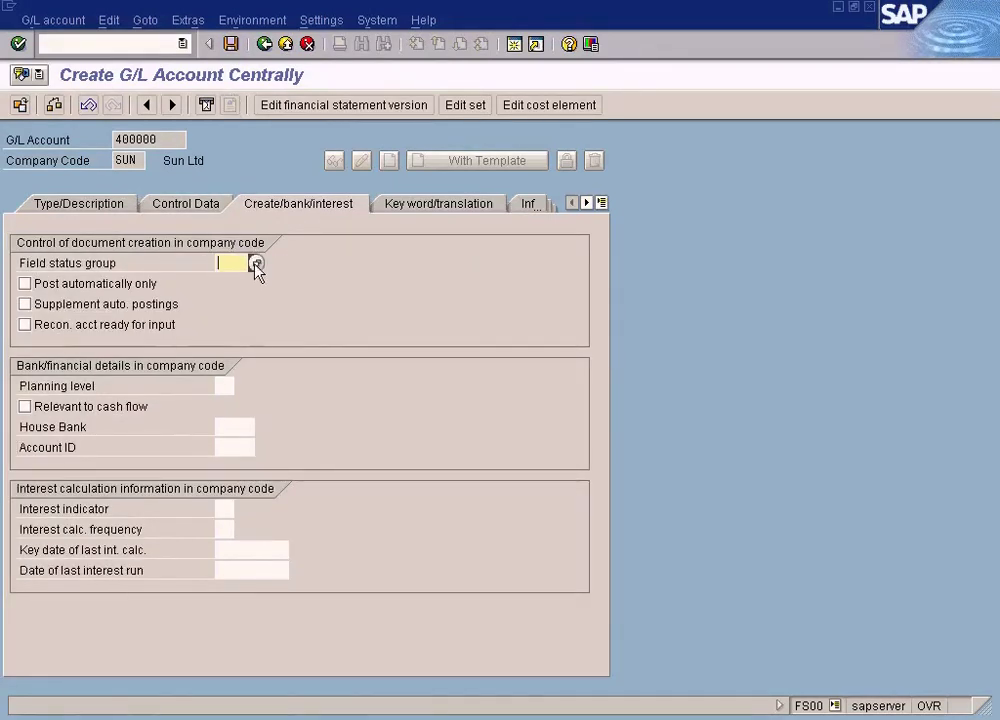
click(191, 205)
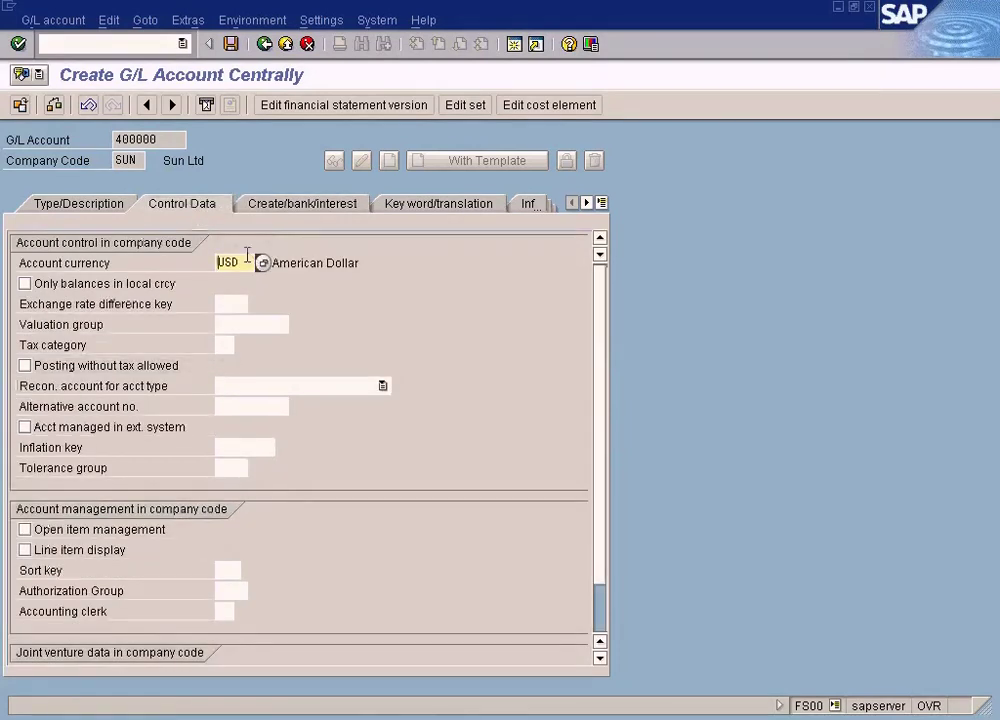
- Assign field status group G001 to G/L account 400000, try to save it, and dismiss the messages
click(300, 207)
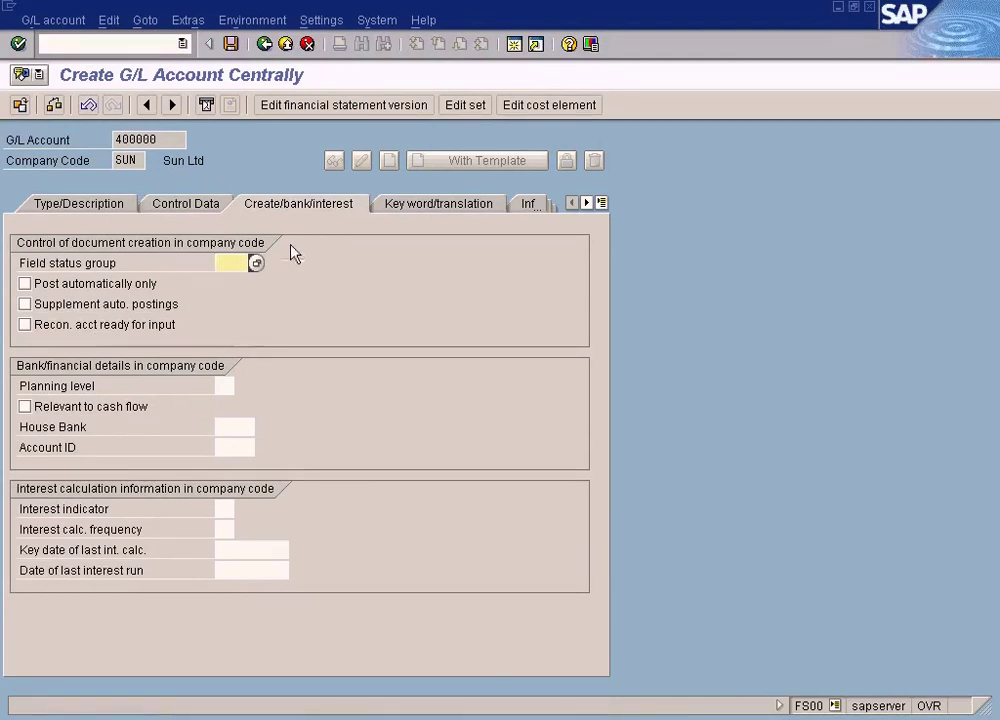
click(257, 265)
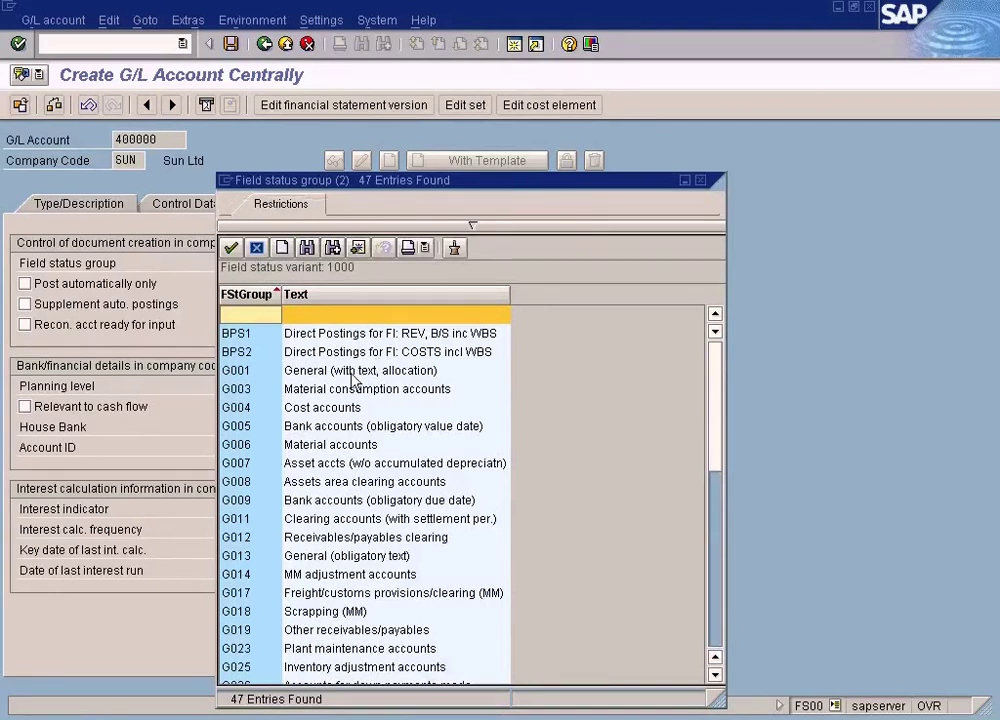
click(349, 374)
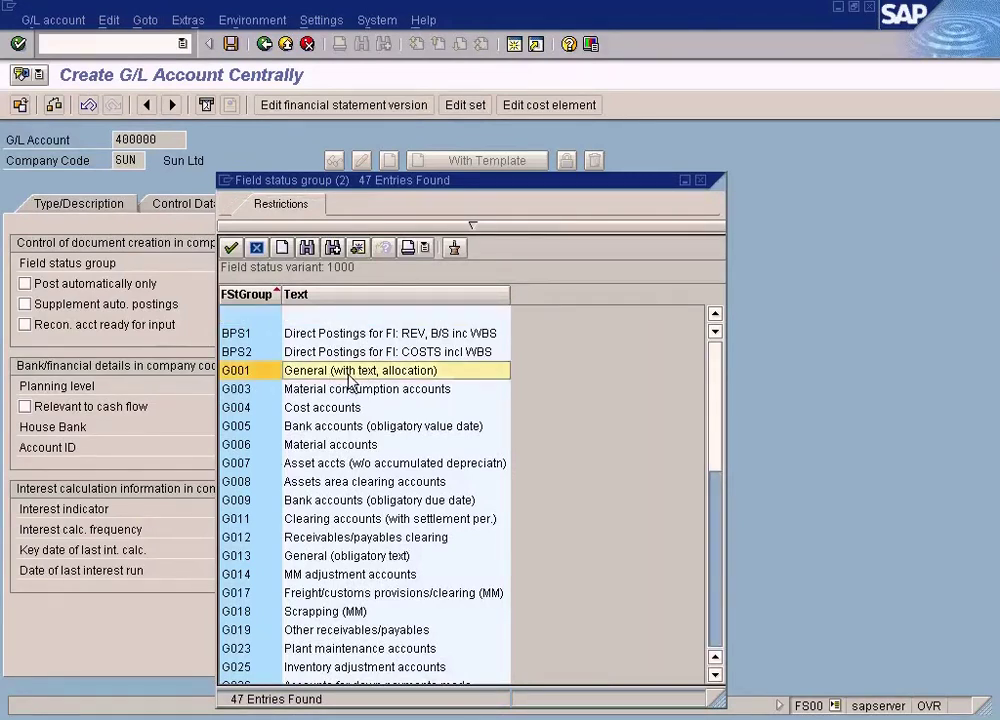
double_click(349, 372)
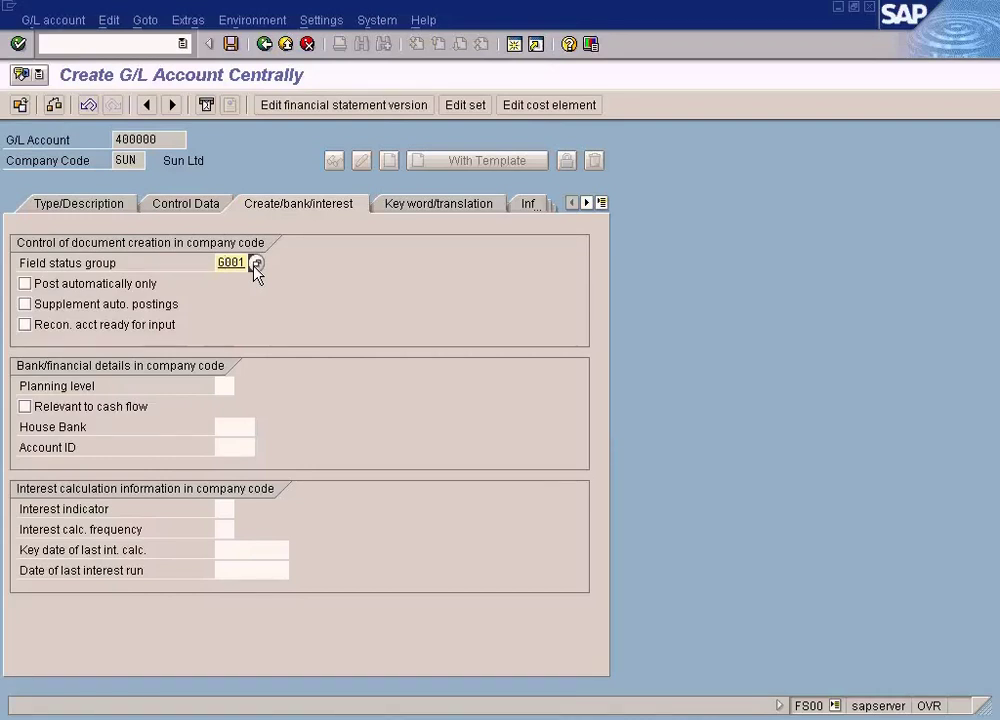
click(230, 44)
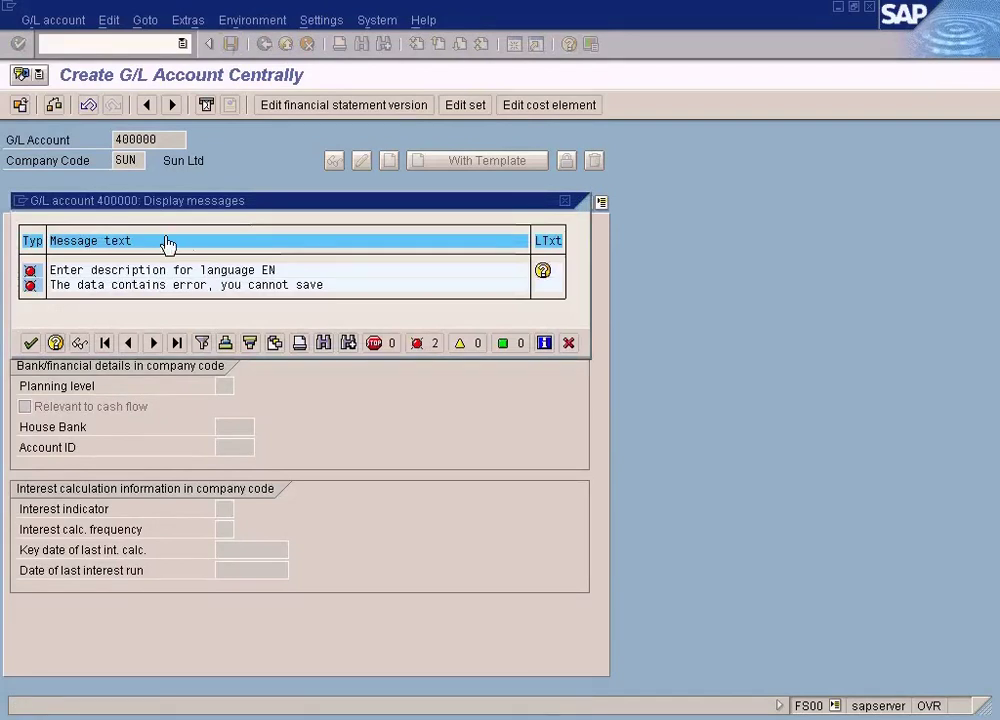
click(31, 344)
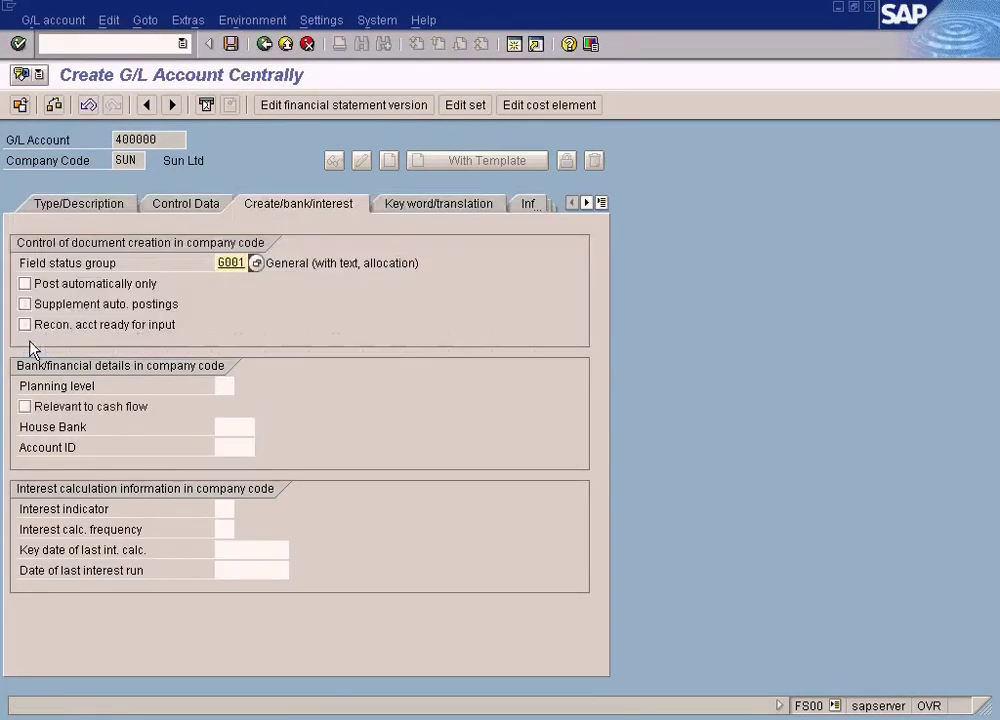
- Enter "Retained Earnings Ac" as both the short text and the long text of G/L account 400000
click(76, 205)
click(253, 441)
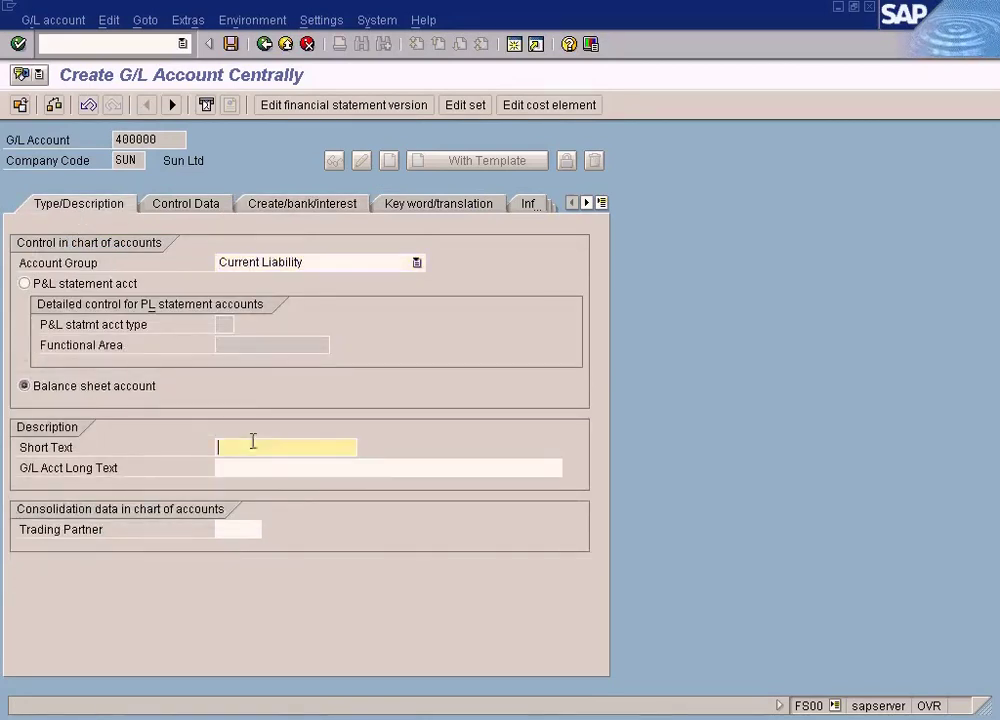
text(Retained Earnings Ac)
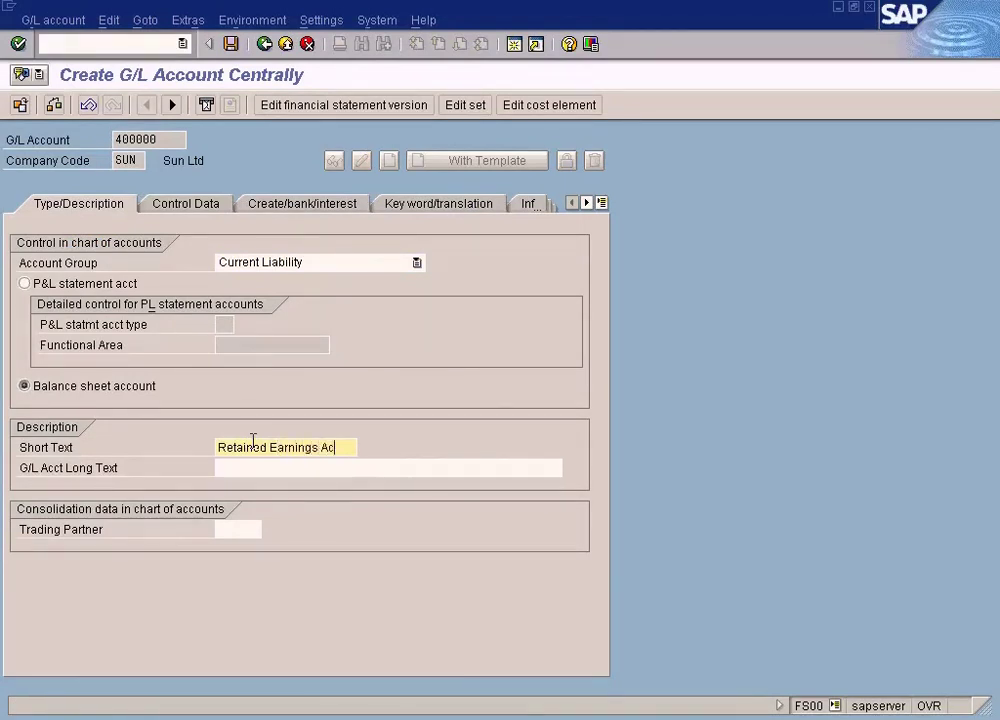
key(Tab)
text(Retaine)
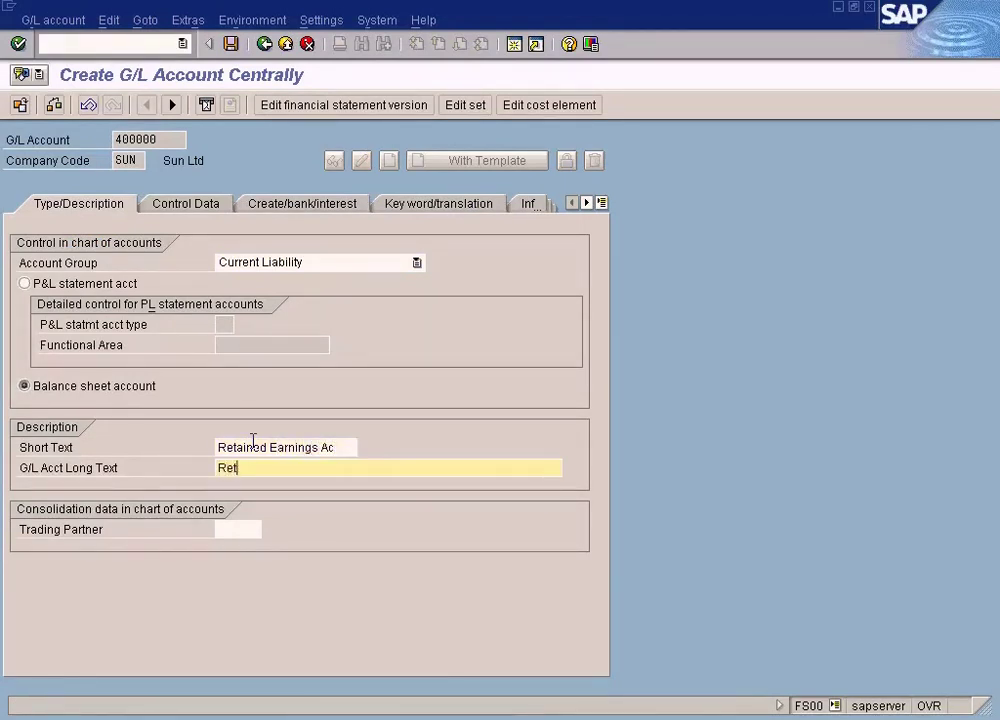
text(d Earnings Ac)
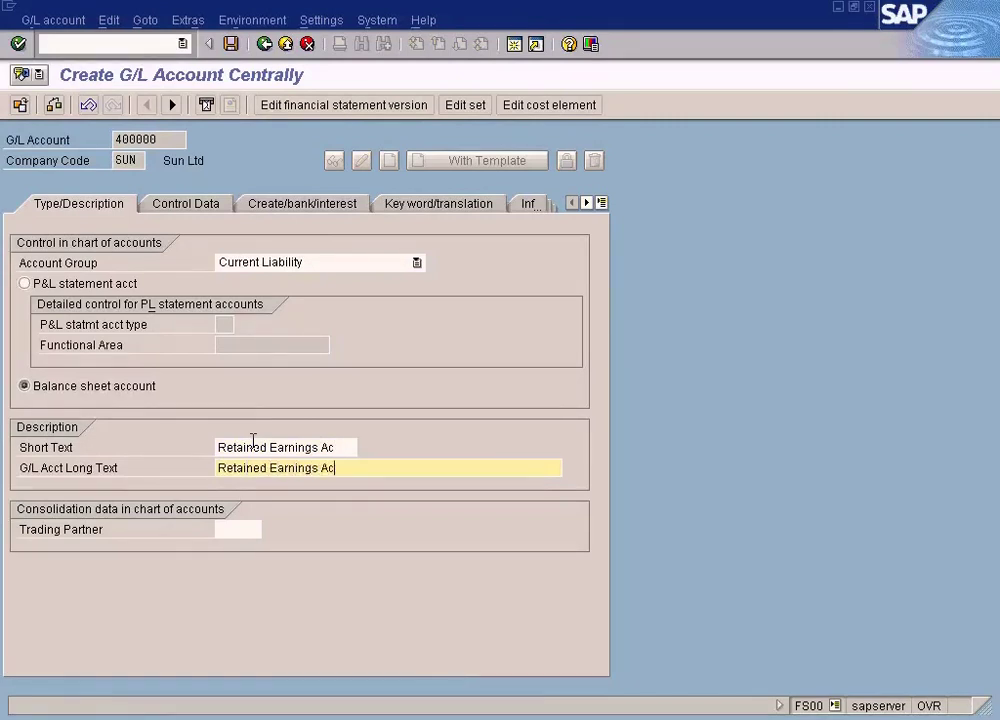
- Save G/L account 400000 with its Retained Earnings Ac texts, accept the warning, and select the account number
click(231, 44)
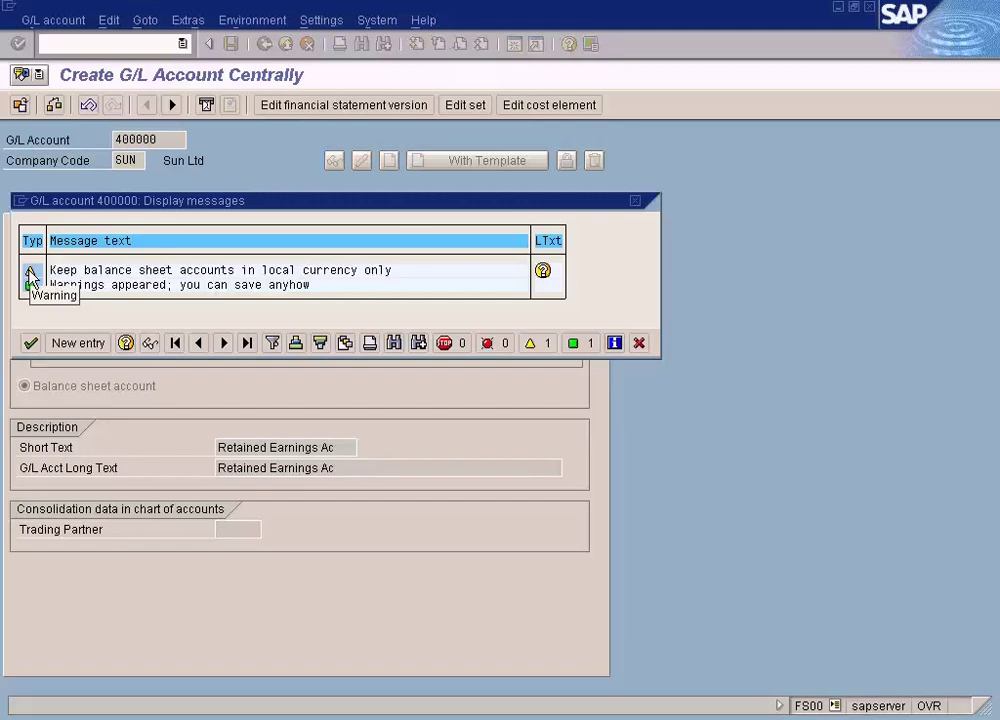
click(29, 344)
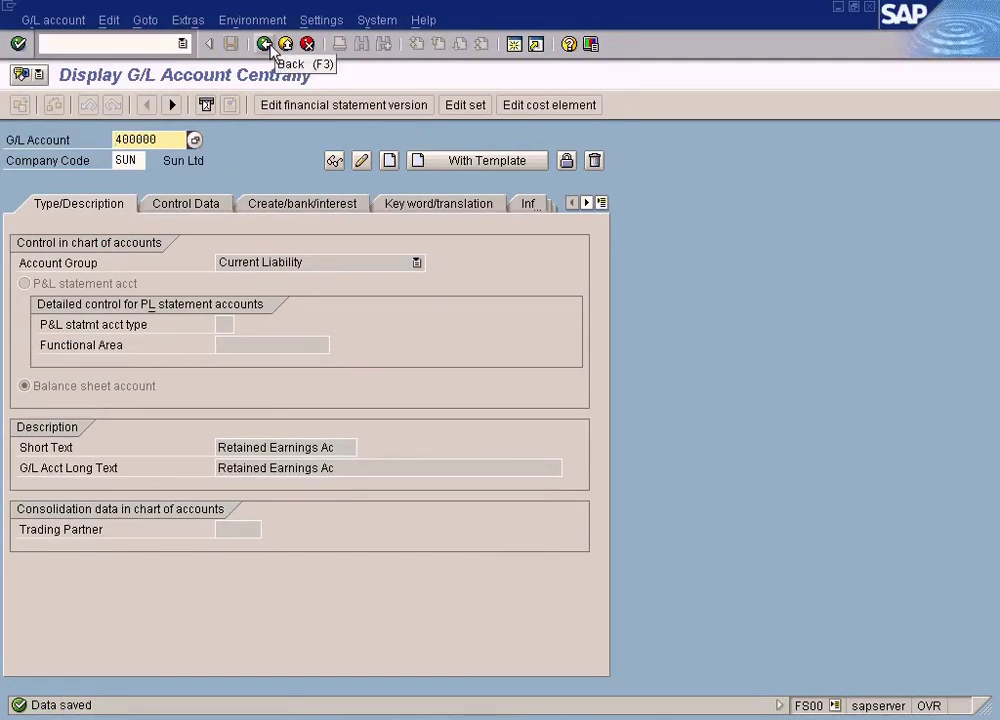
double_click(150, 139)
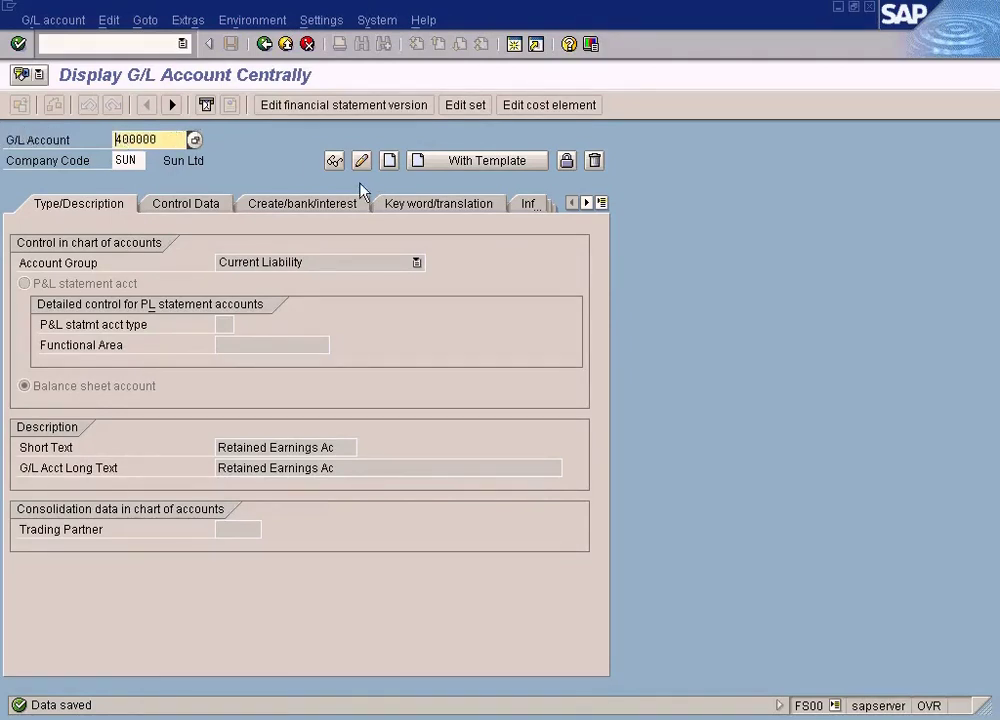
- Switch to the automatic posting session, assign account 400000 to P&L statement account type X, save, and return to the IMG
click(390, 715)
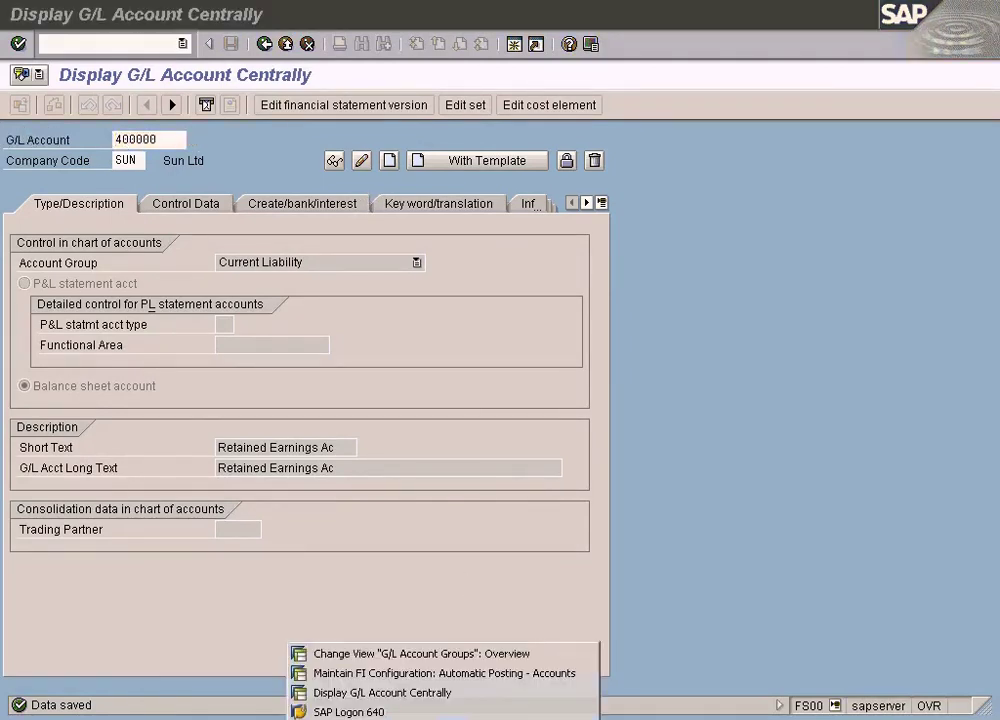
click(384, 673)
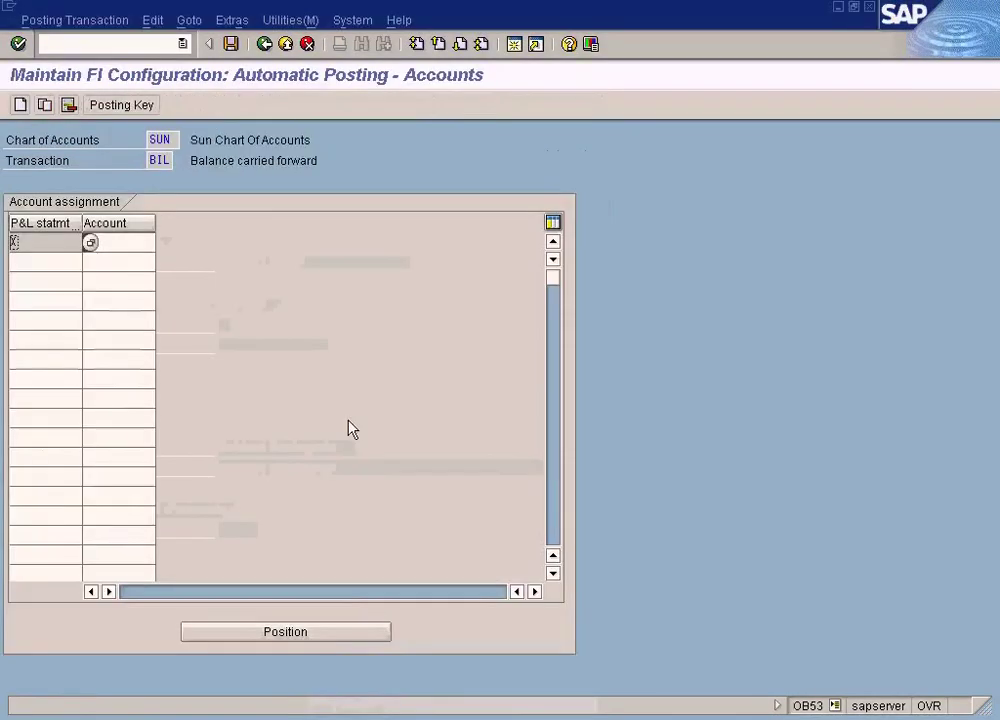
click(123, 241)
text(400000)
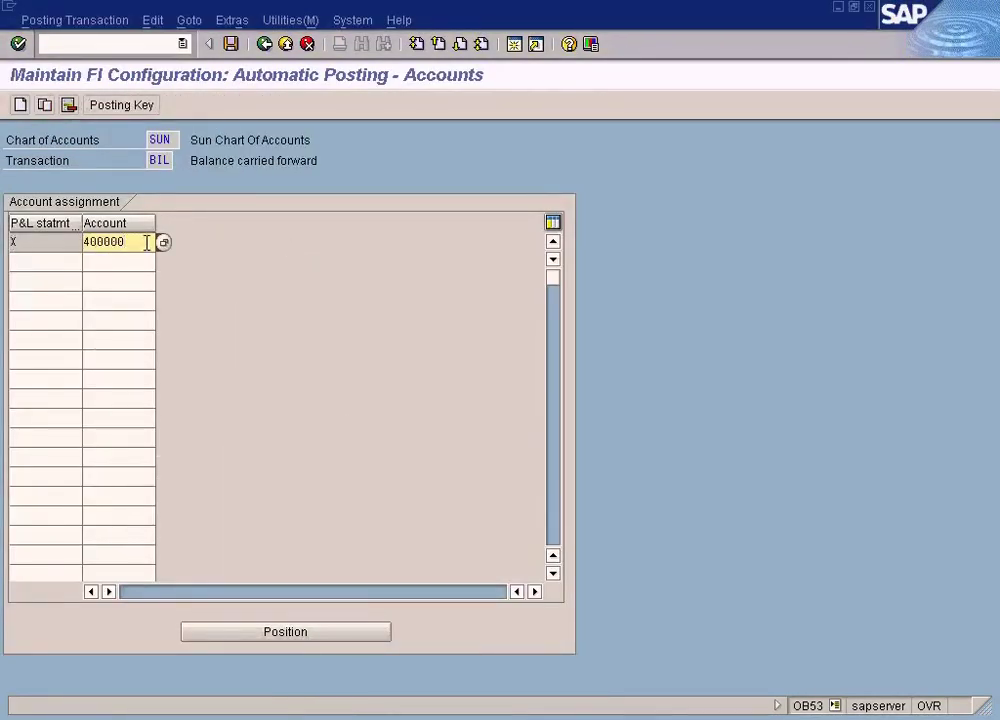
click(233, 44)
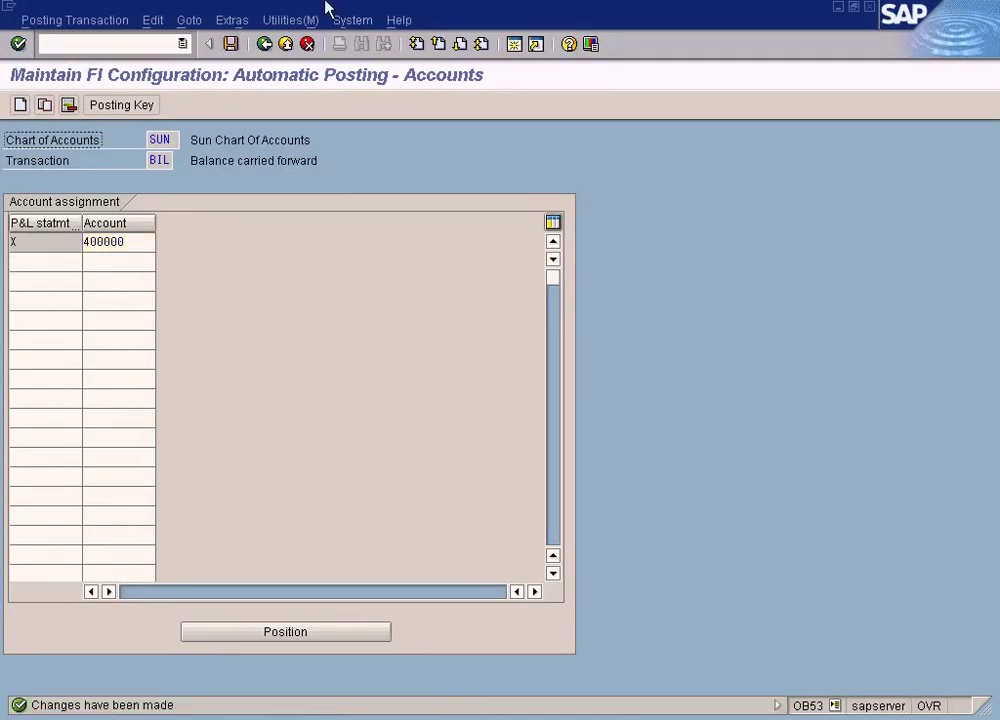
click(272, 45)
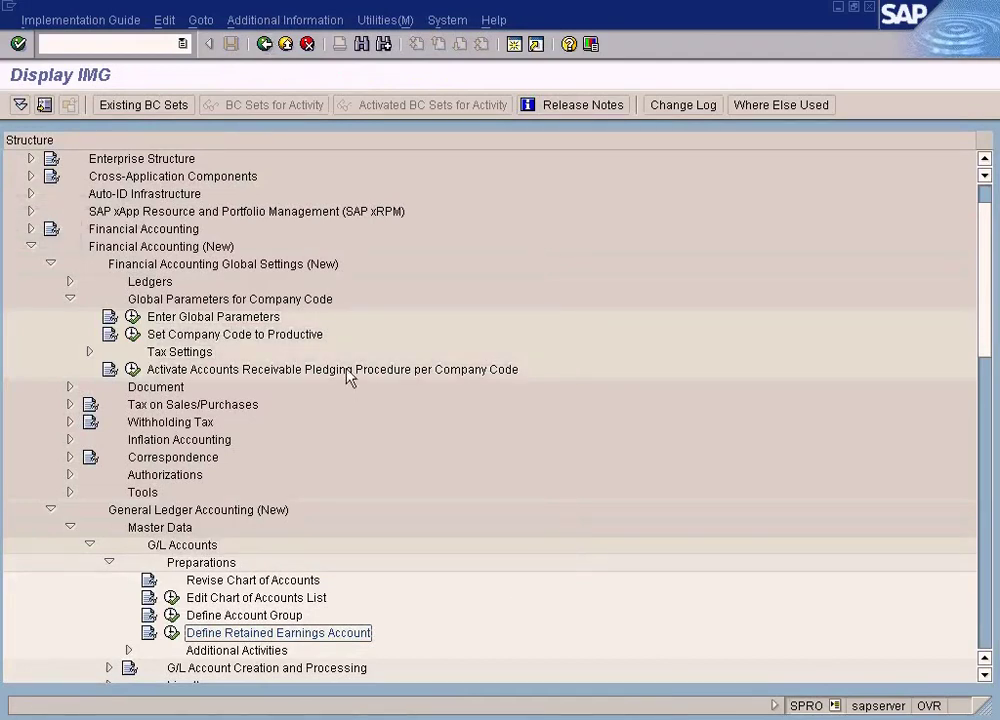
- Reopen Define Retained Earnings Account for chart of accounts SUN, review the type X account assignment, and return to the IMG
click(172, 634)
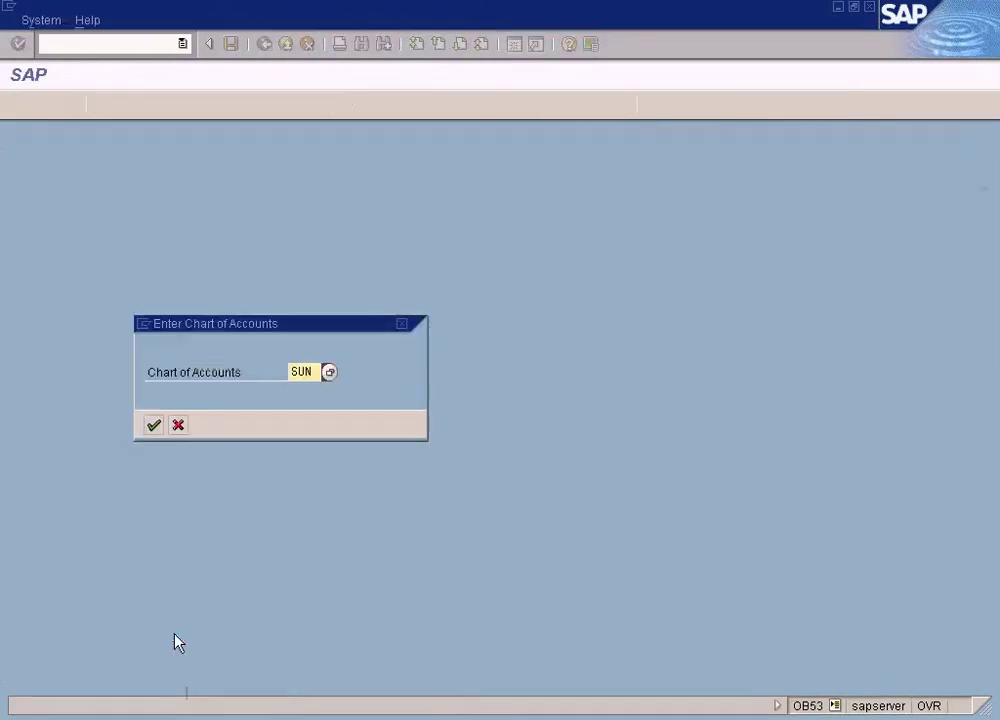
click(153, 426)
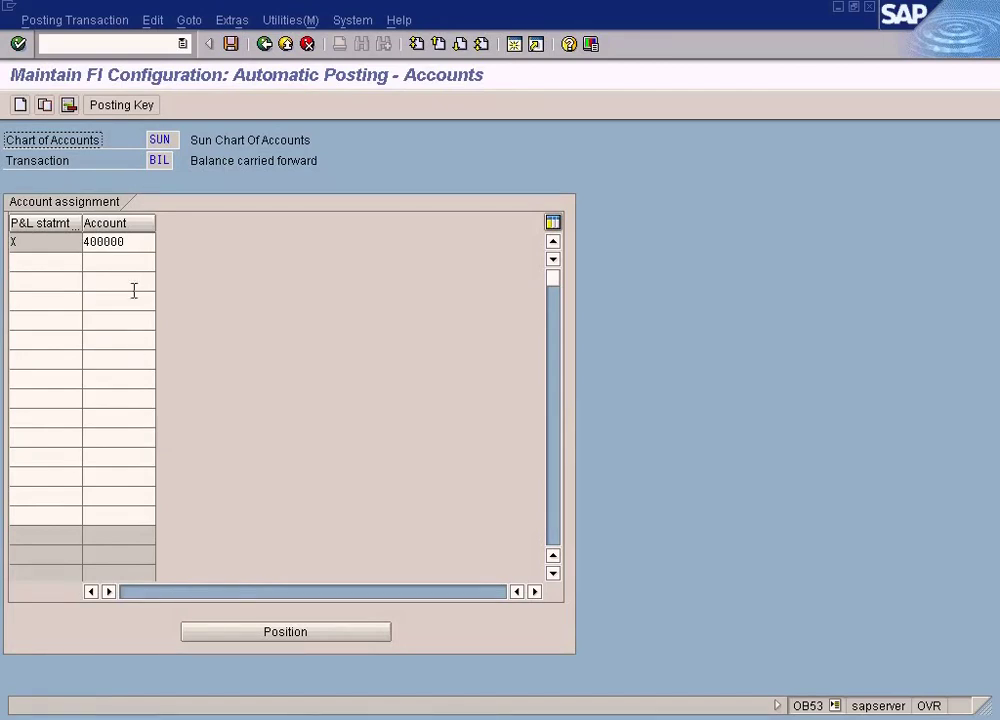
click(57, 262)
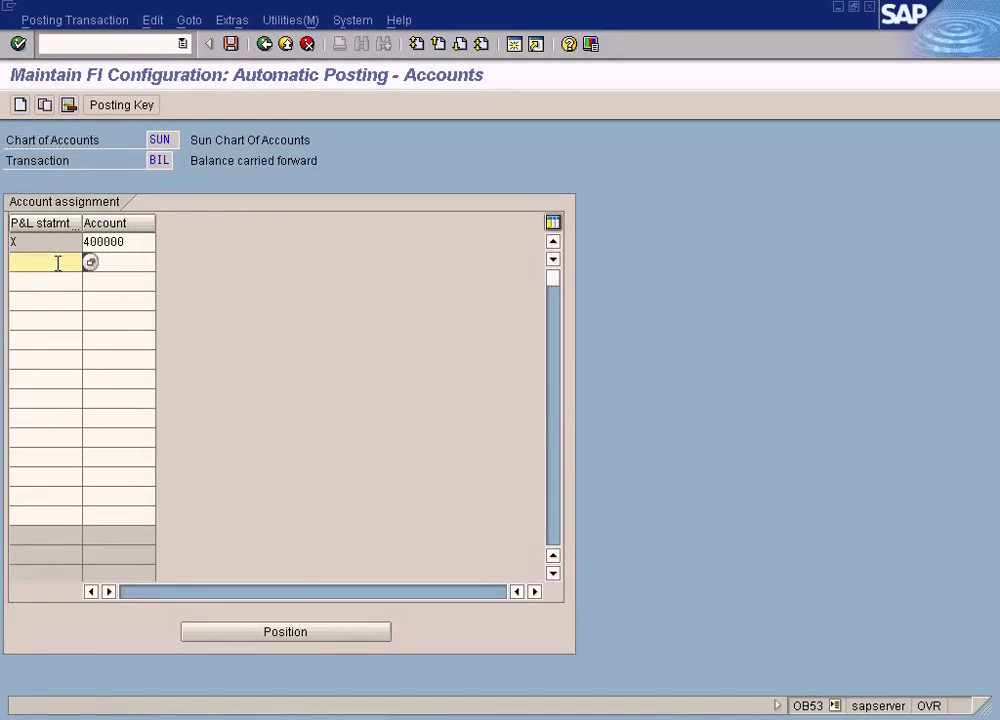
click(134, 268)
click(138, 241)
click(127, 261)
click(129, 243)
click(13, 242)
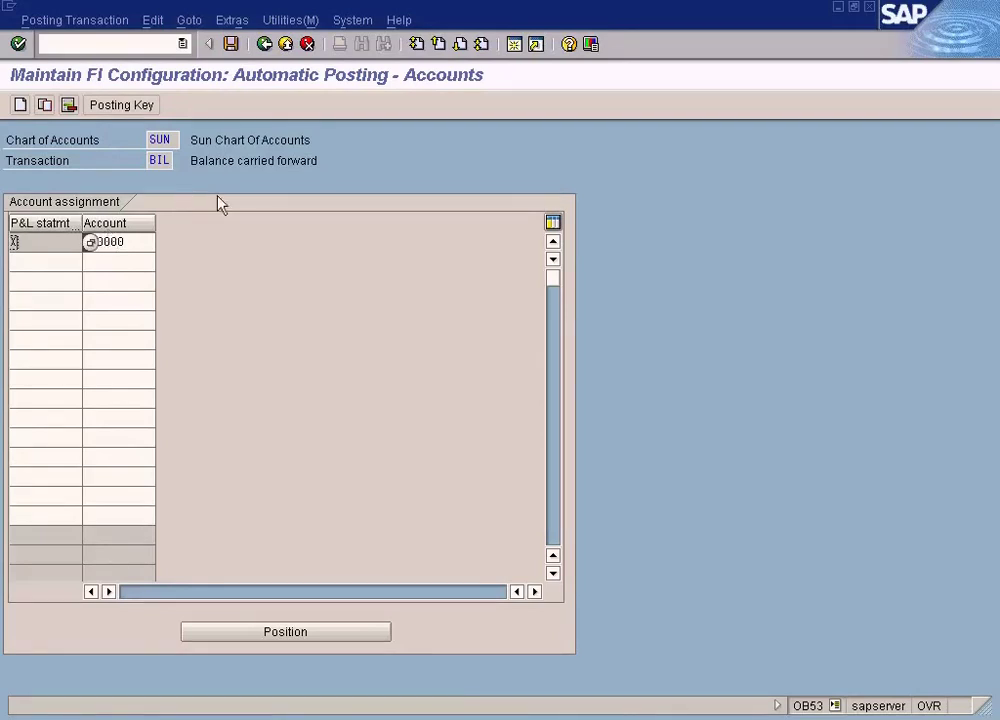
click(265, 45)
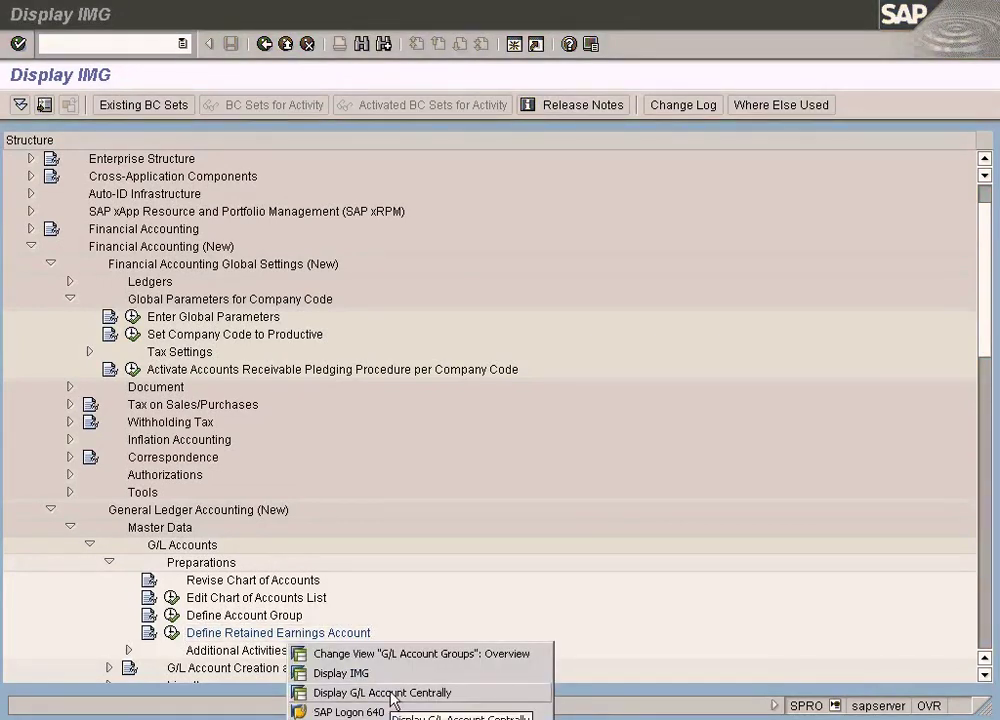
- Review G/L account 400000 in company code SUN in its display session and switch back to the IMG
click(320, 632)
click(135, 160)
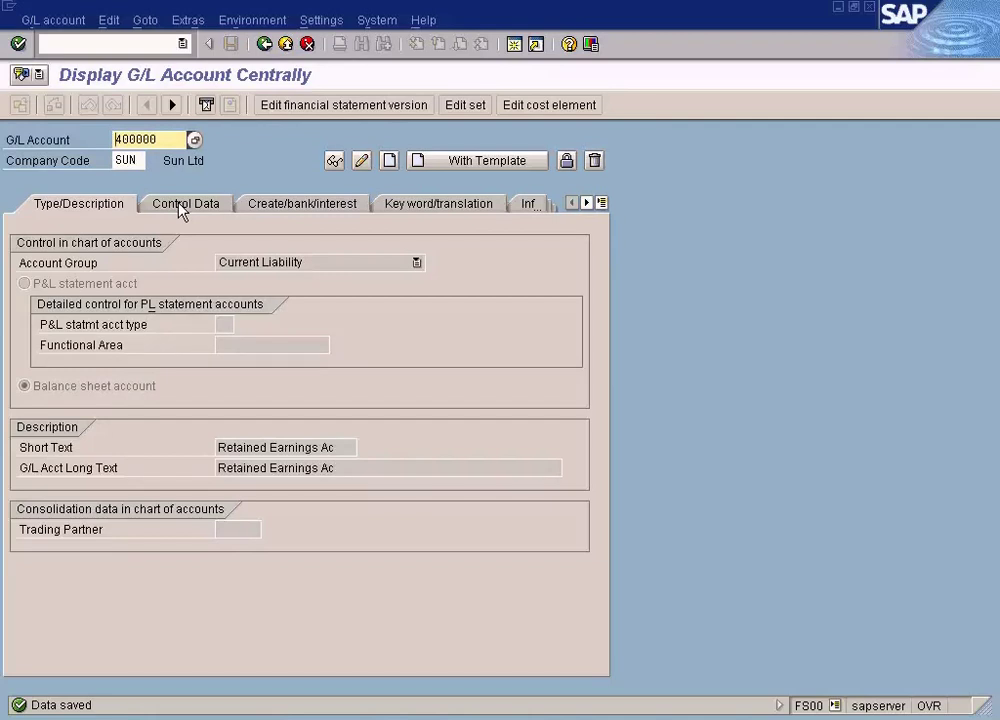
click(370, 718)
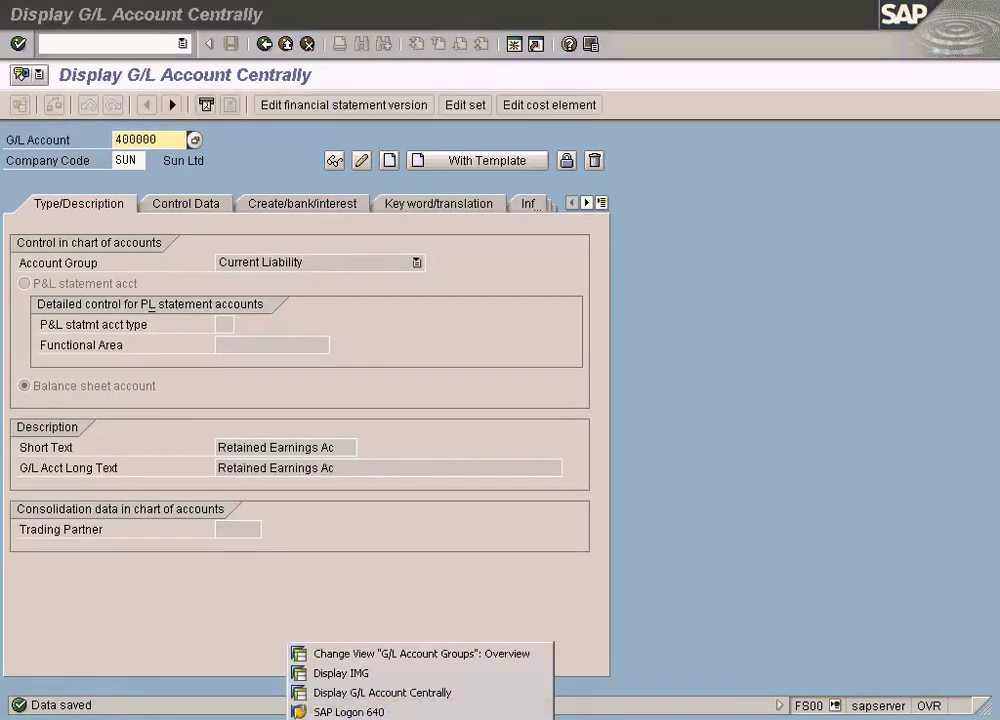
click(369, 675)
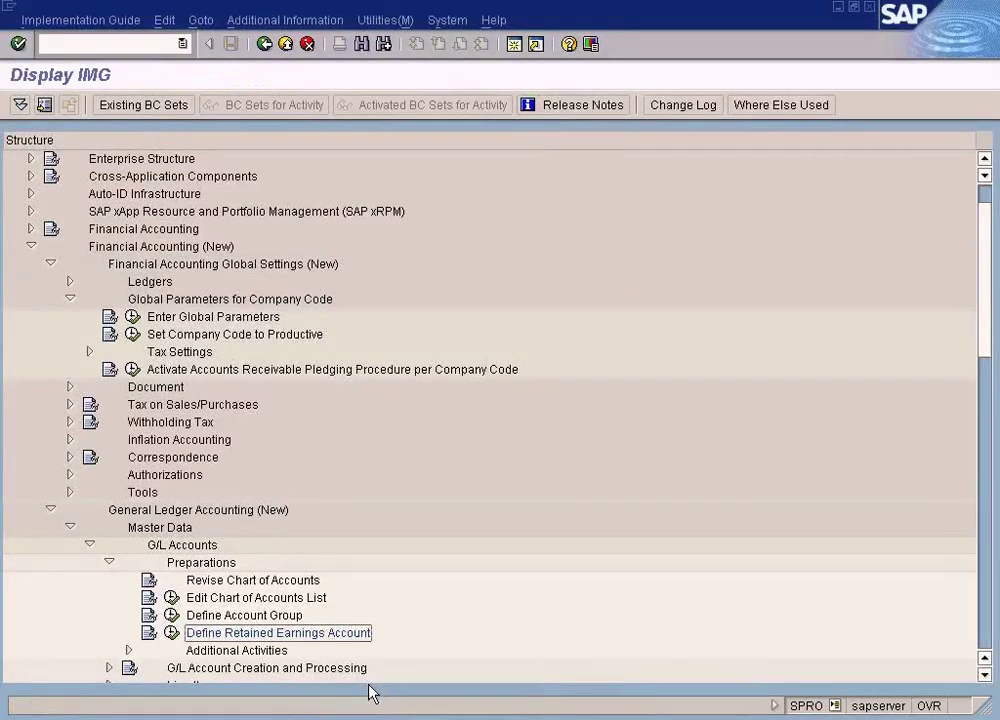
- Open Define Retained Earnings Account for chart of accounts SUN again and highlight the account assigned to type X
click(172, 634)
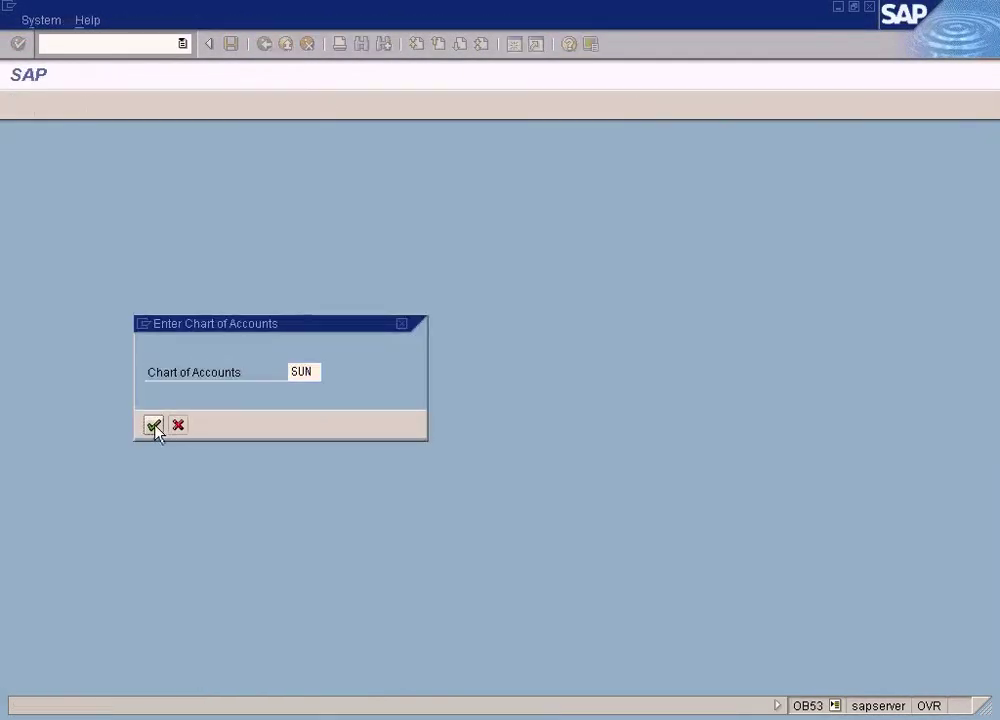
click(155, 427)
click(133, 243)
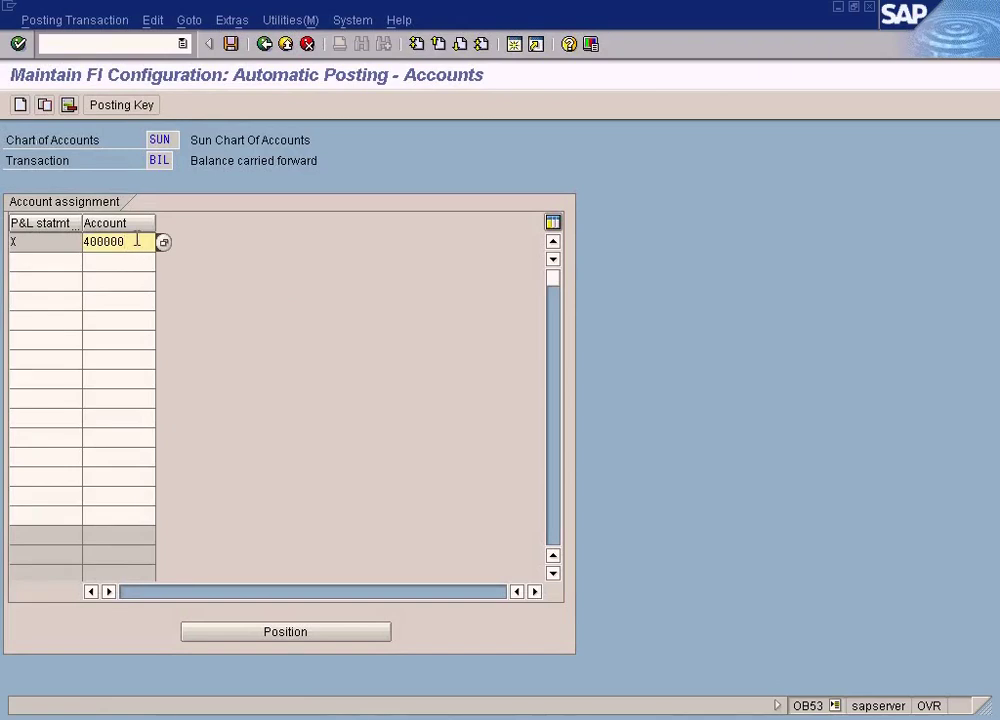
drag(133, 242, 49, 242)
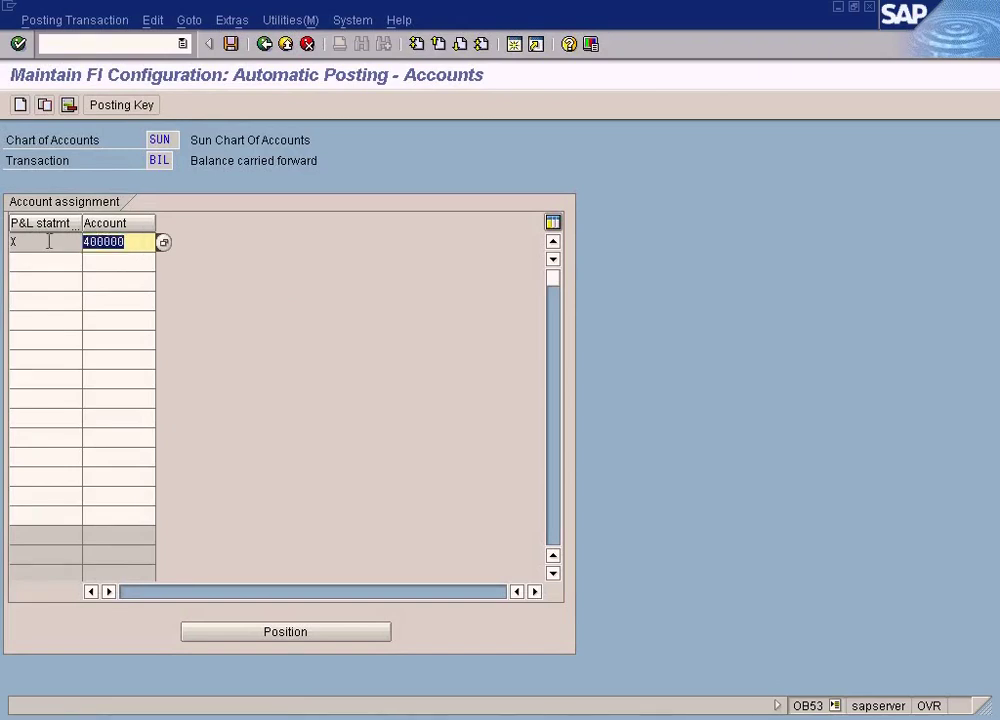
- Open Paint with a blank canvas
click(20, 719)
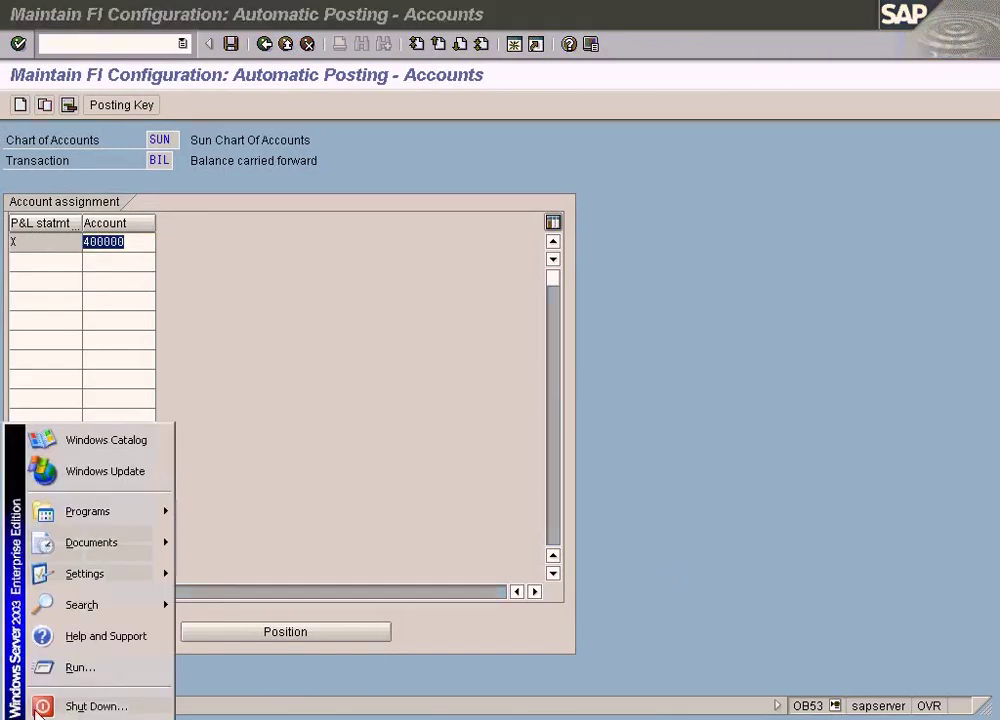
mouse_move(133, 515)
mouse_move(235, 505)
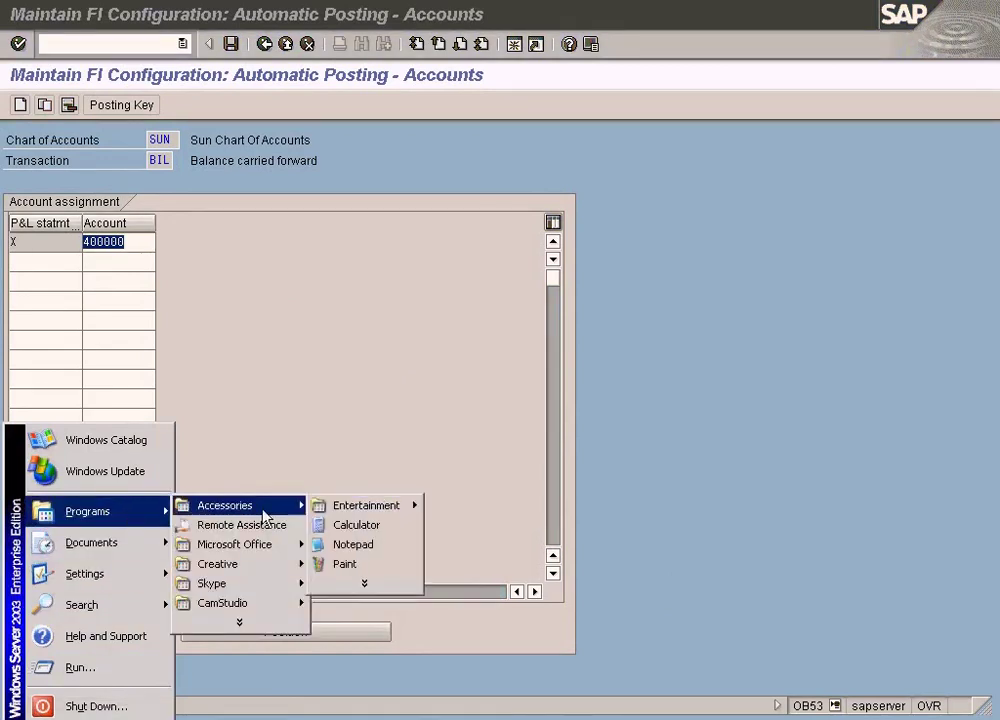
click(340, 566)
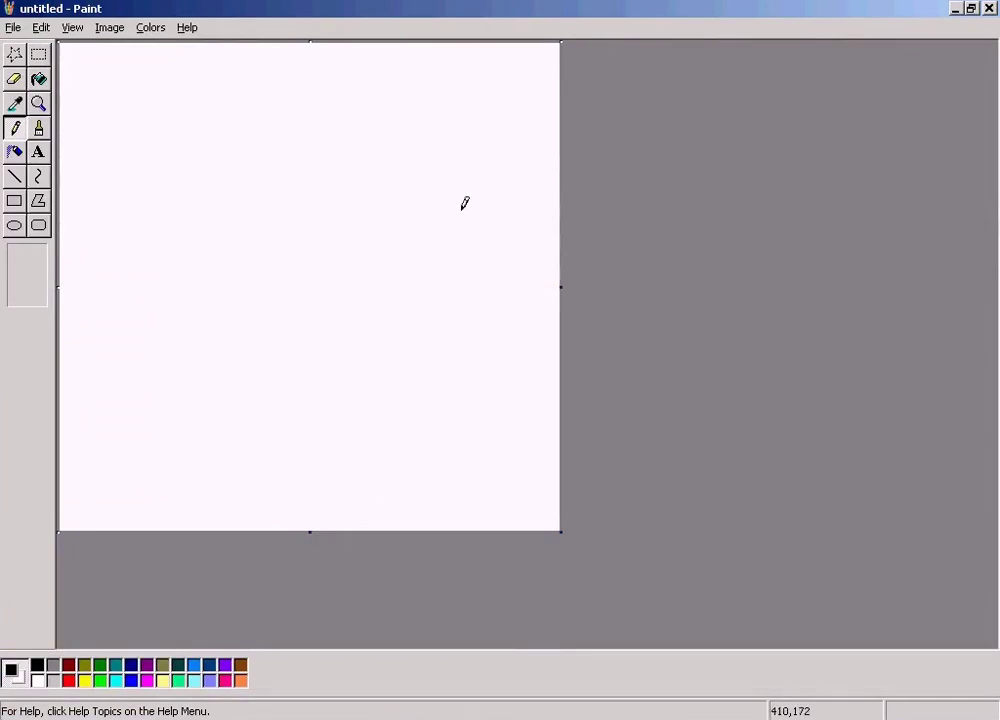
- Write the heading "During Year End" near the canvas's upper edge in red, underlined, 12-point bold Arial
click(37, 154)
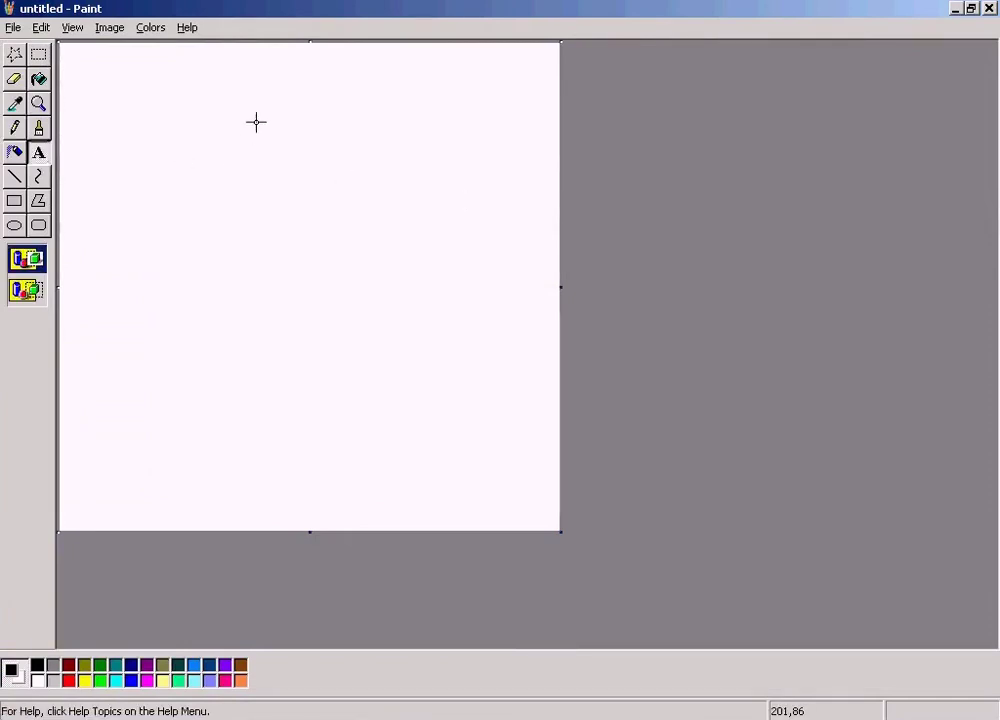
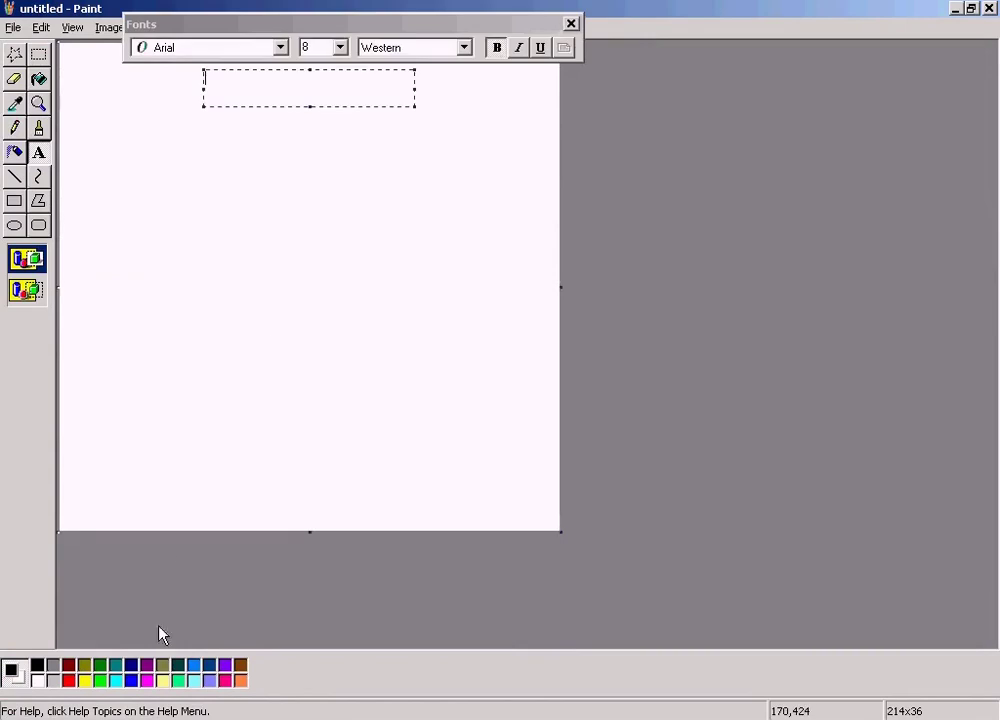
click(70, 680)
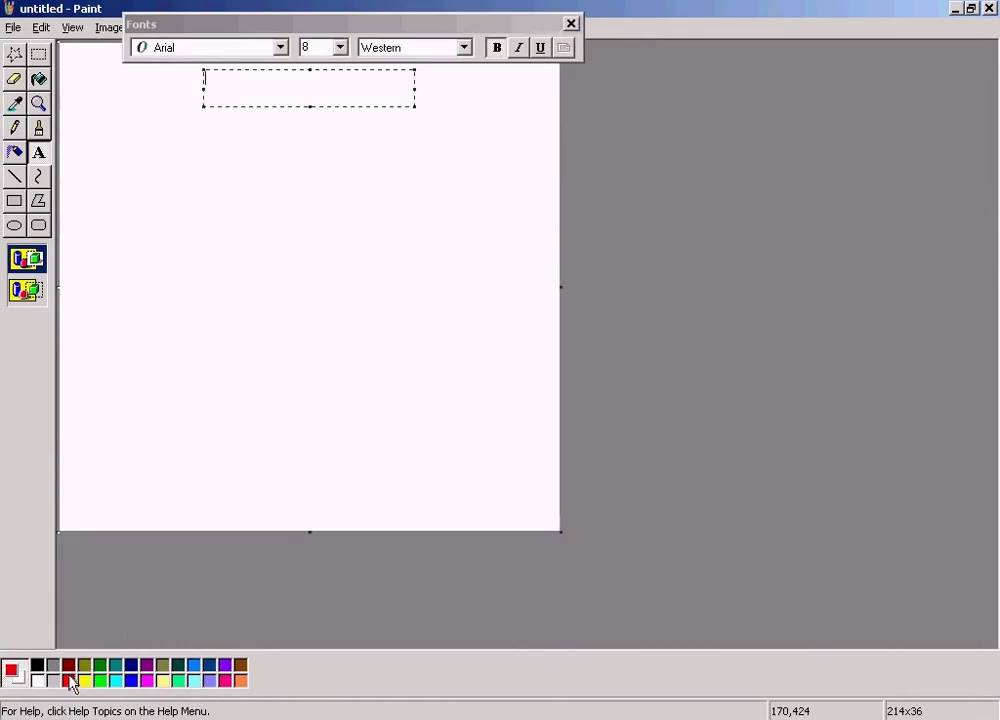
click(340, 47)
click(322, 116)
click(315, 87)
text(During Ye)
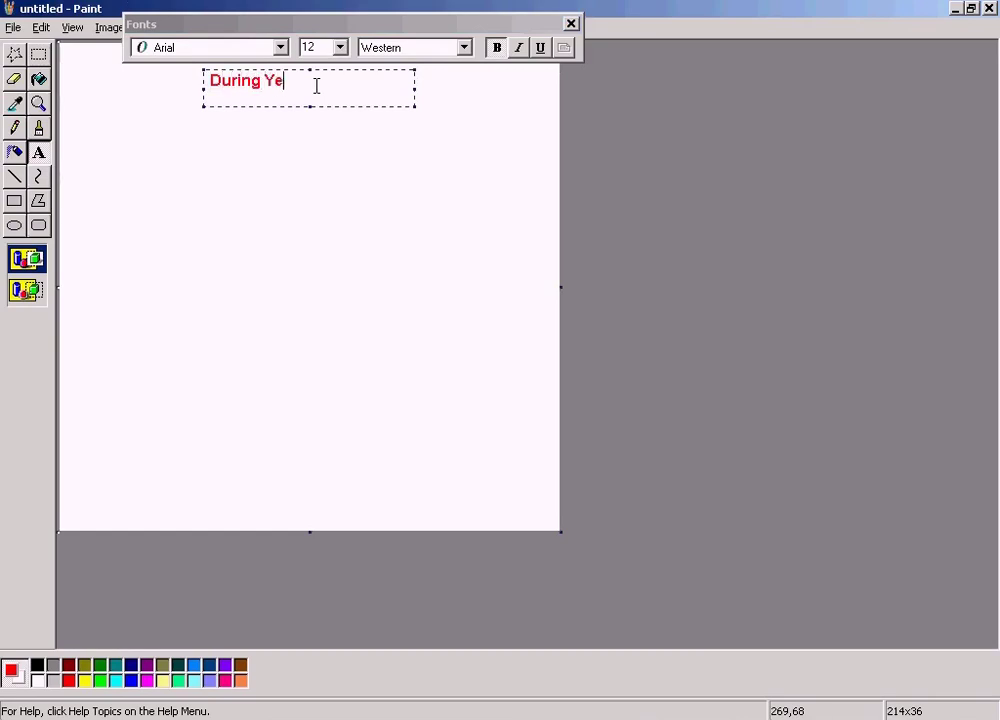
text(ar End)
click(542, 53)
click(541, 48)
click(411, 149)
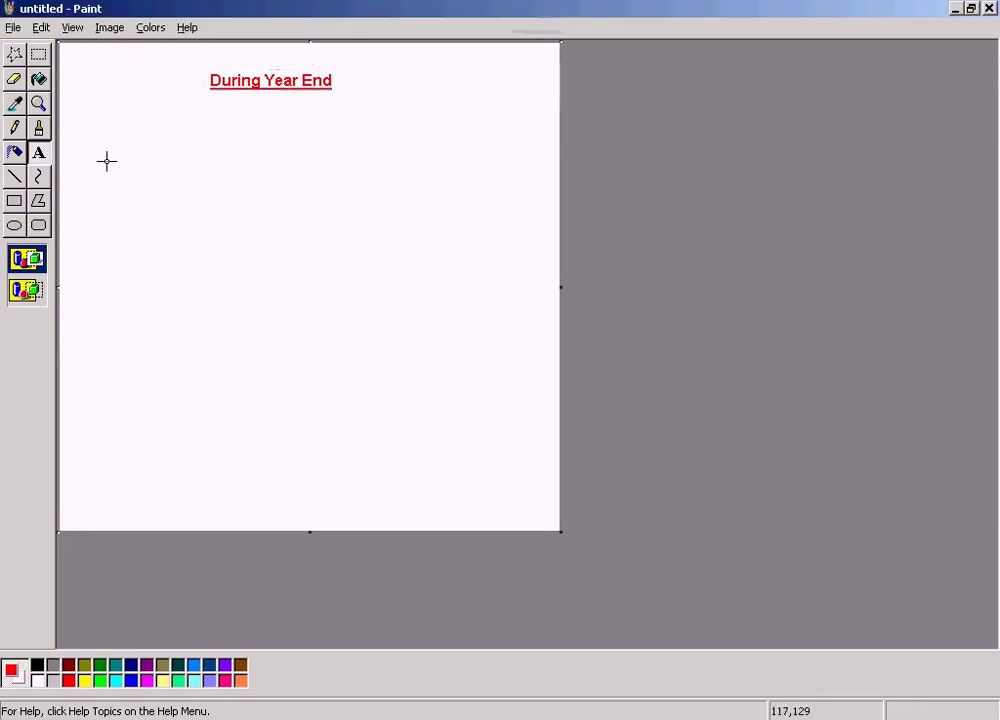
- Draw a text box about 295 by 84 pixels below the heading and turn off underlining for its text
click(40, 156)
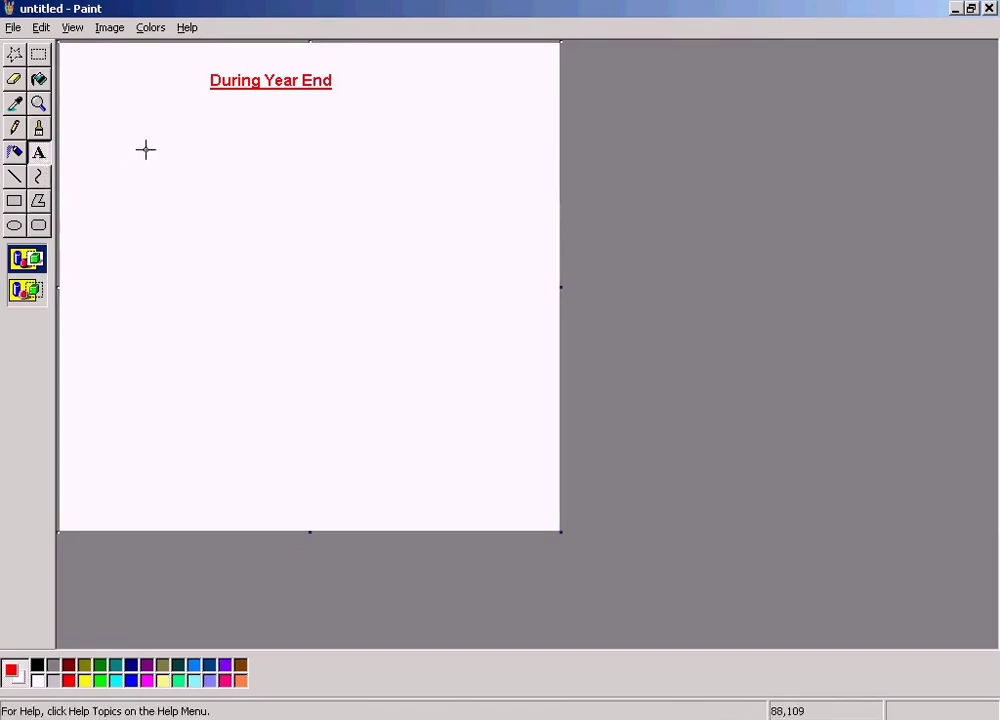
drag(139, 131, 428, 213)
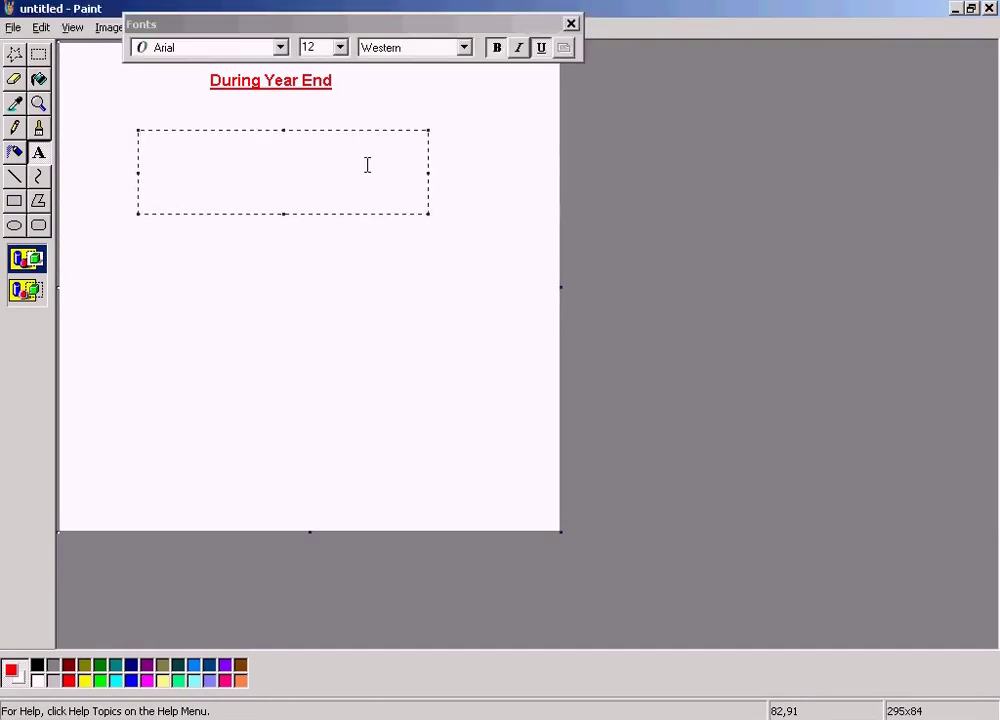
text(Inc)
key(BackSpace)
key(BackSpace)
key(BackSpace)
click(538, 52)
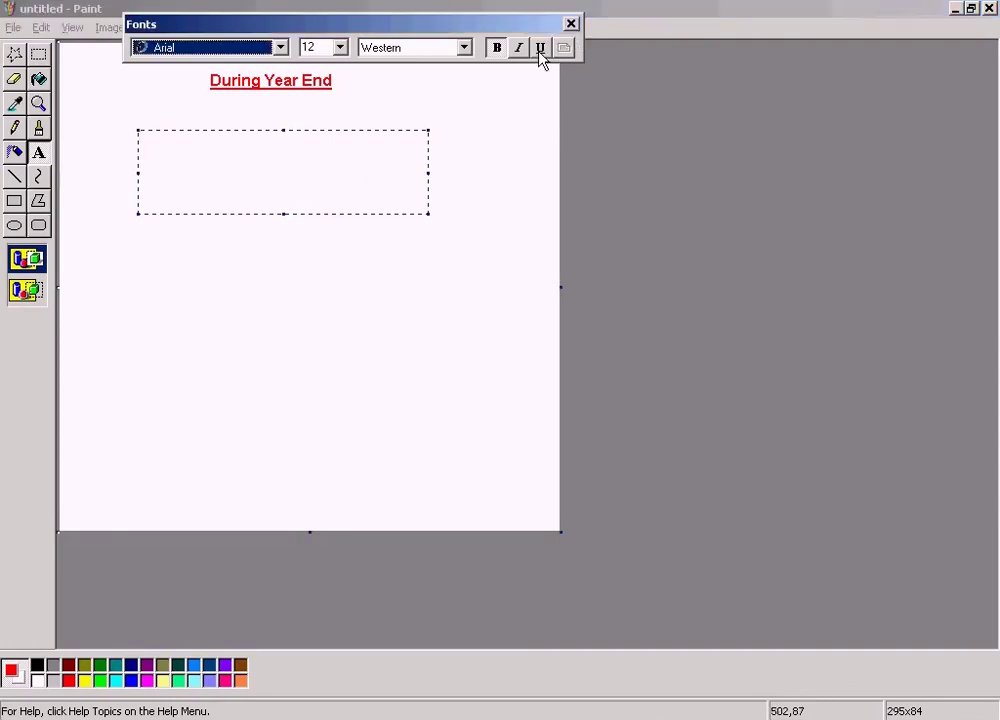
- List "Sales Ac 1", "Sales Ac 2" and "Sales AC 3" on separate lines in the text box
click(310, 160)
text(S)
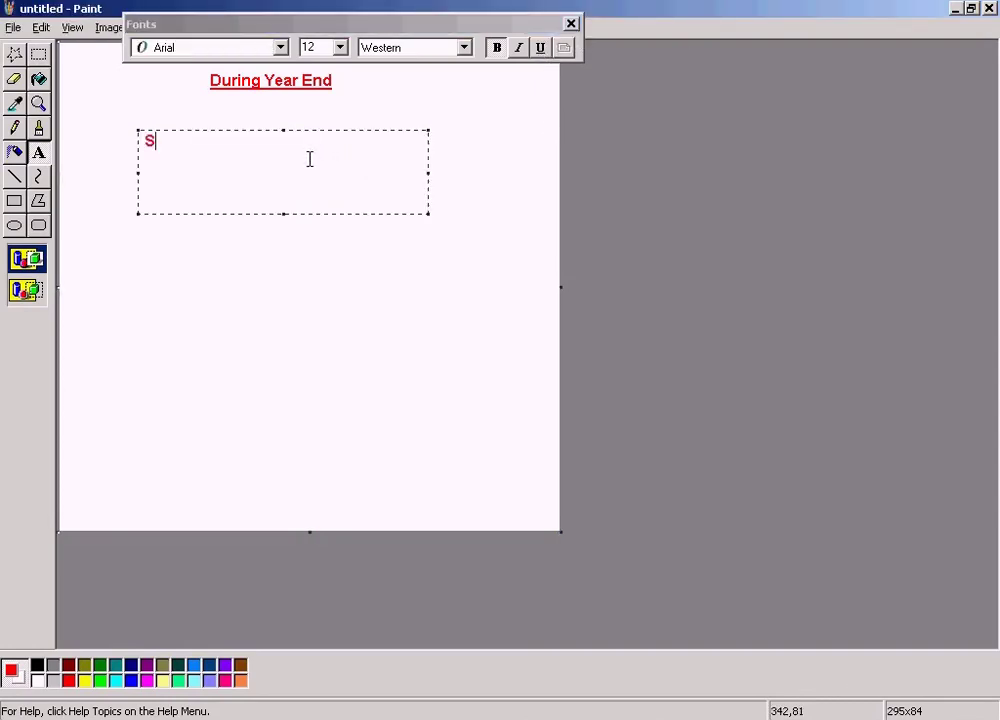
text(ales Ac 1)
key(Return)
text(Sales Ac 2)
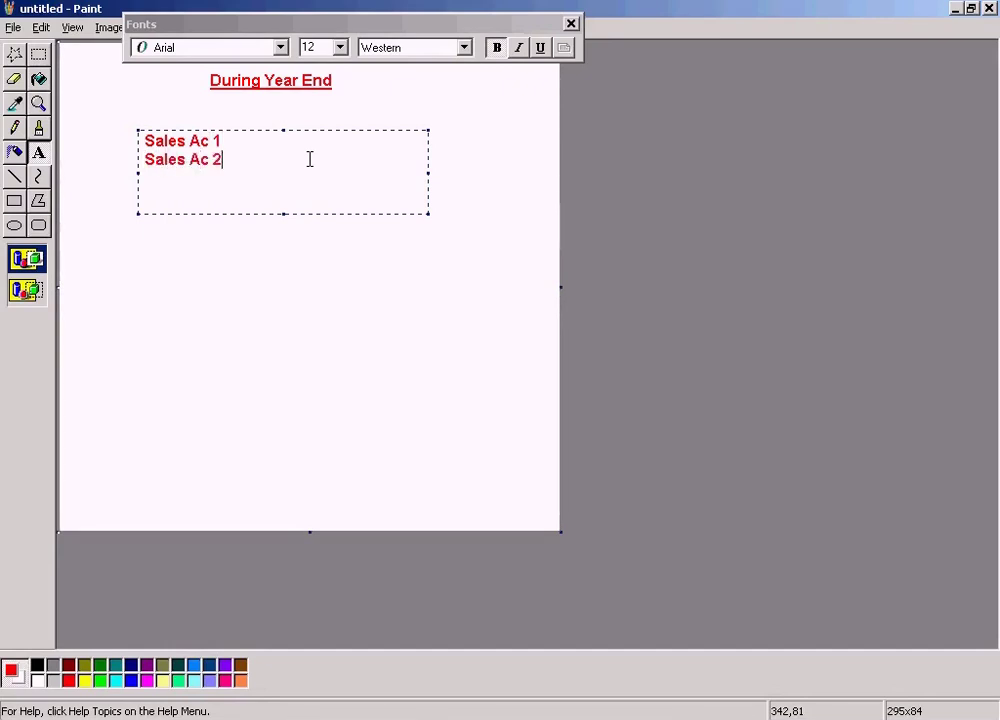
key(Return)
text(Sales AC 3)
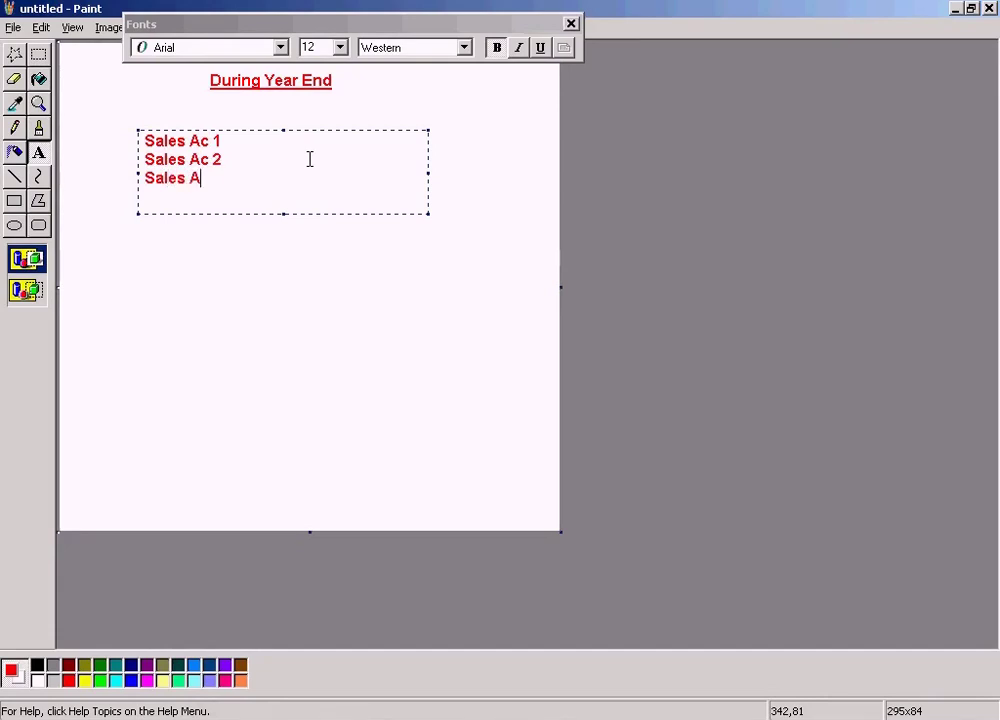
- Add the heading "Sales Accounts :" above the sales account list, separated from it by a blank line
key(Return)
key(Return)
key(Return)
key(Return)
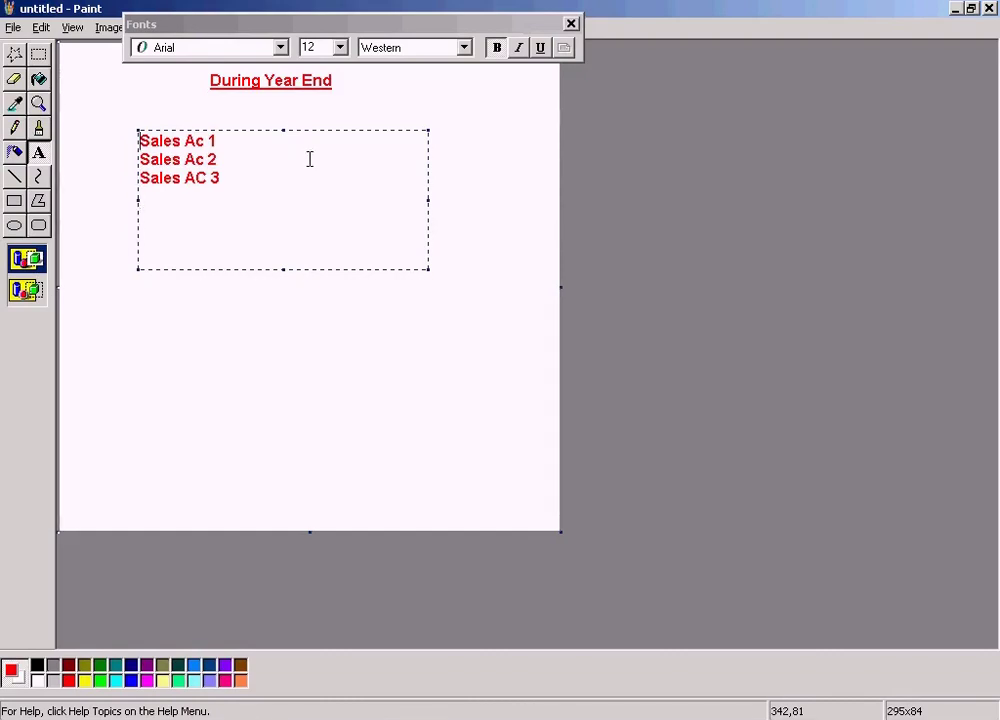
key(Return)
key(Return)
key(Up)
key(Up)
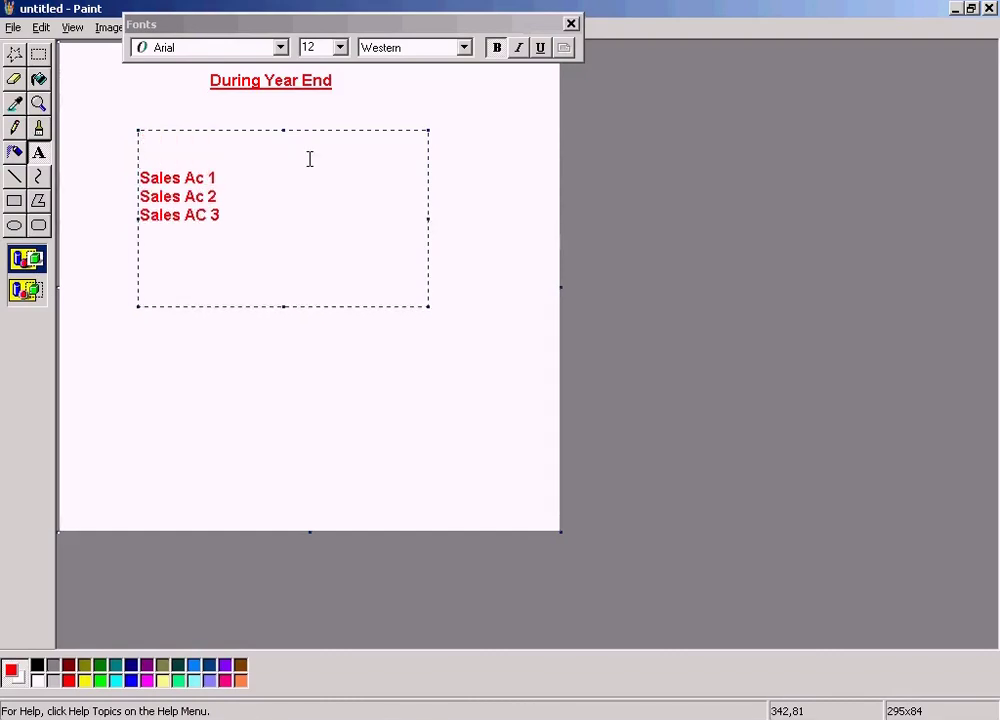
text(Sales Accounts)
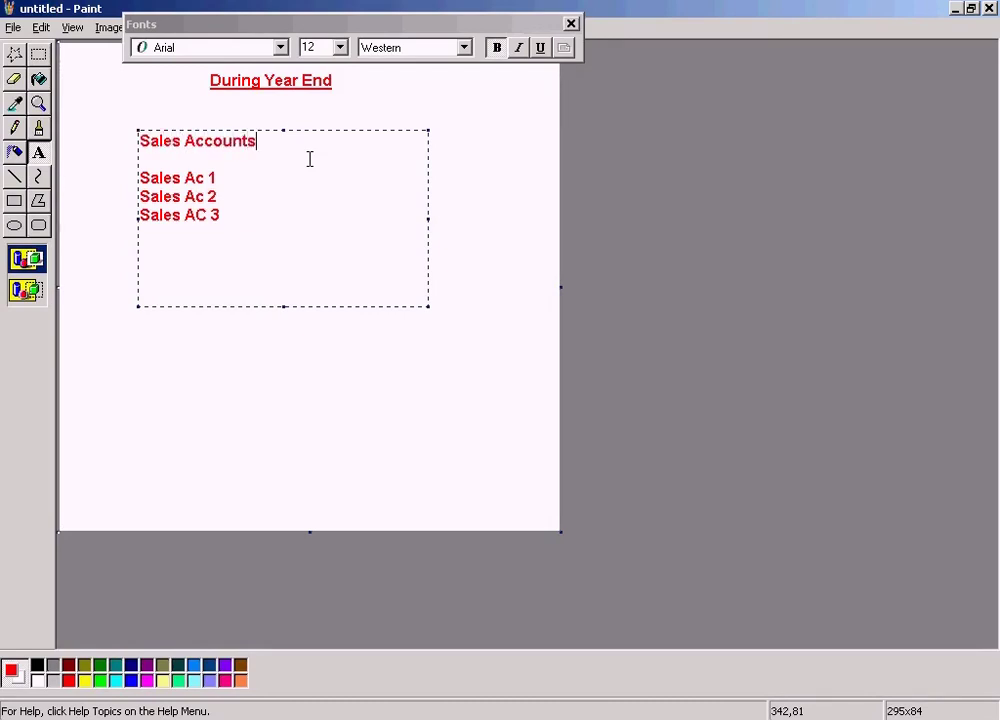
text( :)
- Write the heading "Cost Sales Accounts :-" below the sales account list, leaving one blank line between them
key(Down)
key(Down)
key(Down)
key(Down)
key(Down)
key(Down)
text(Cost Sales)
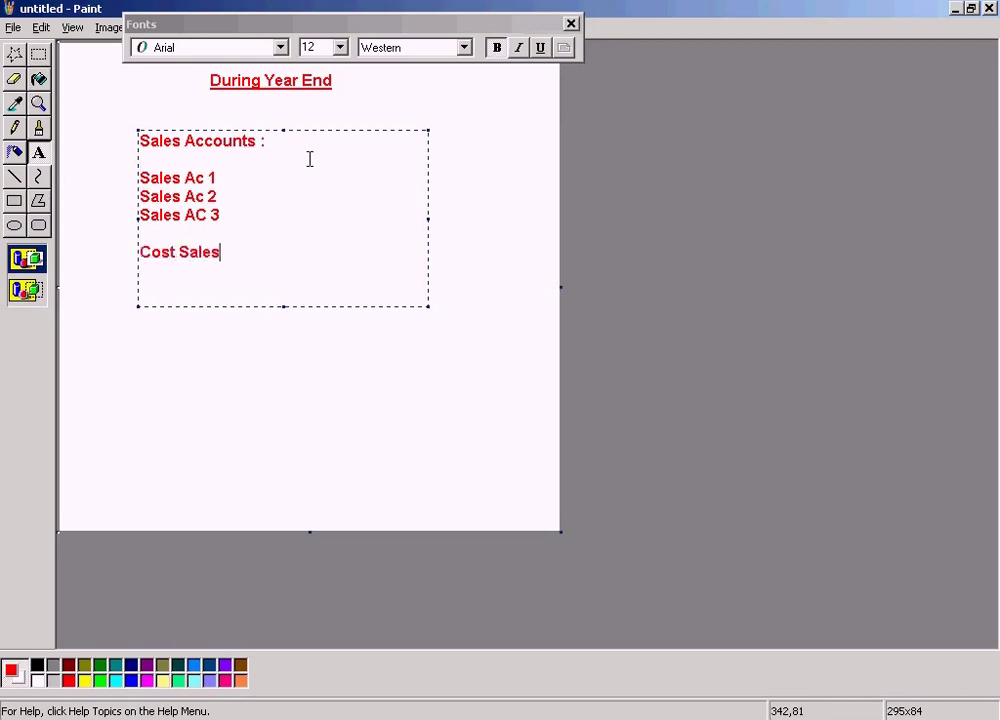
text( Accounts :-)
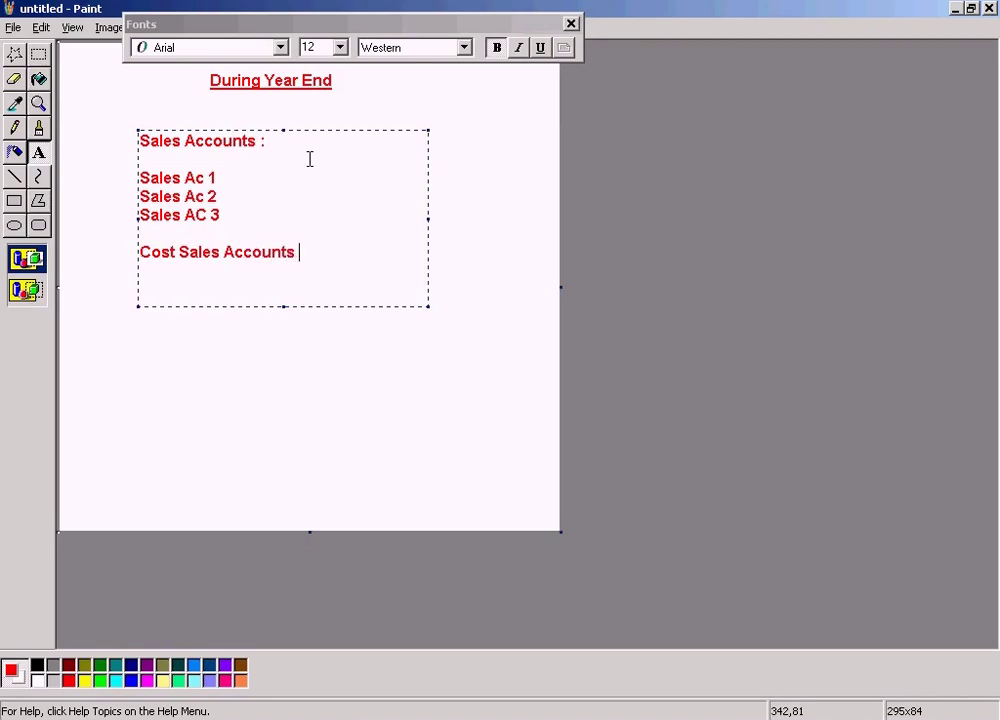
- List "COS Ac 1", "COS Ac 2" and "COS Ac 3" on separate lines below the cost of sales heading
key(Return)
key(Return)
text(CO)
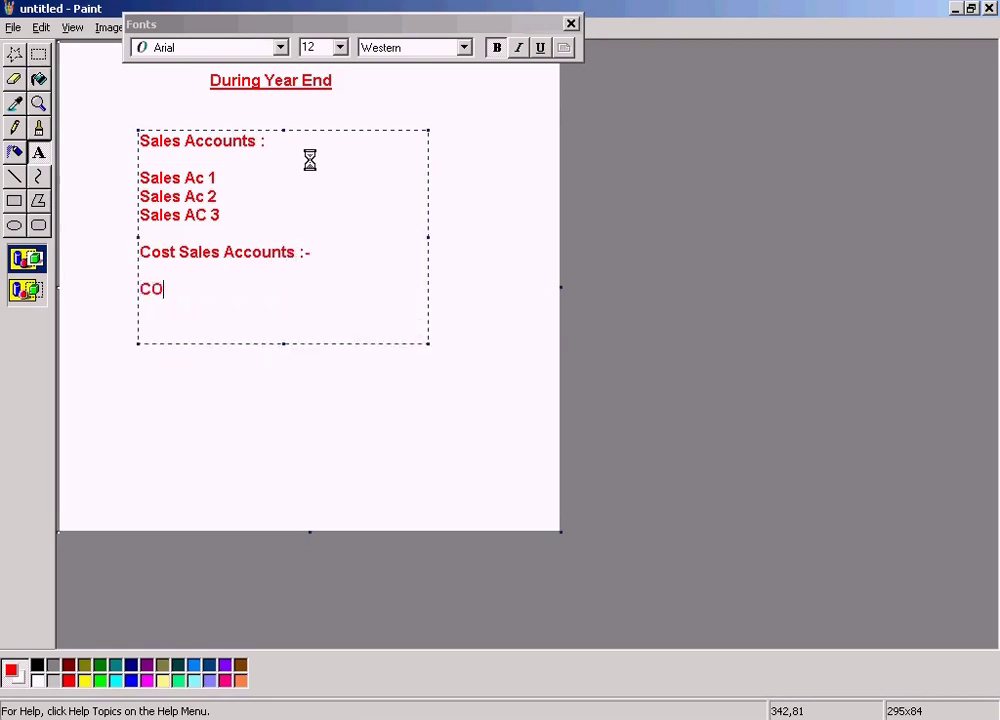
text(S Ac 1)
key(Return)
text(COS Ac 2)
key(Return)
text(COS Ac 3)
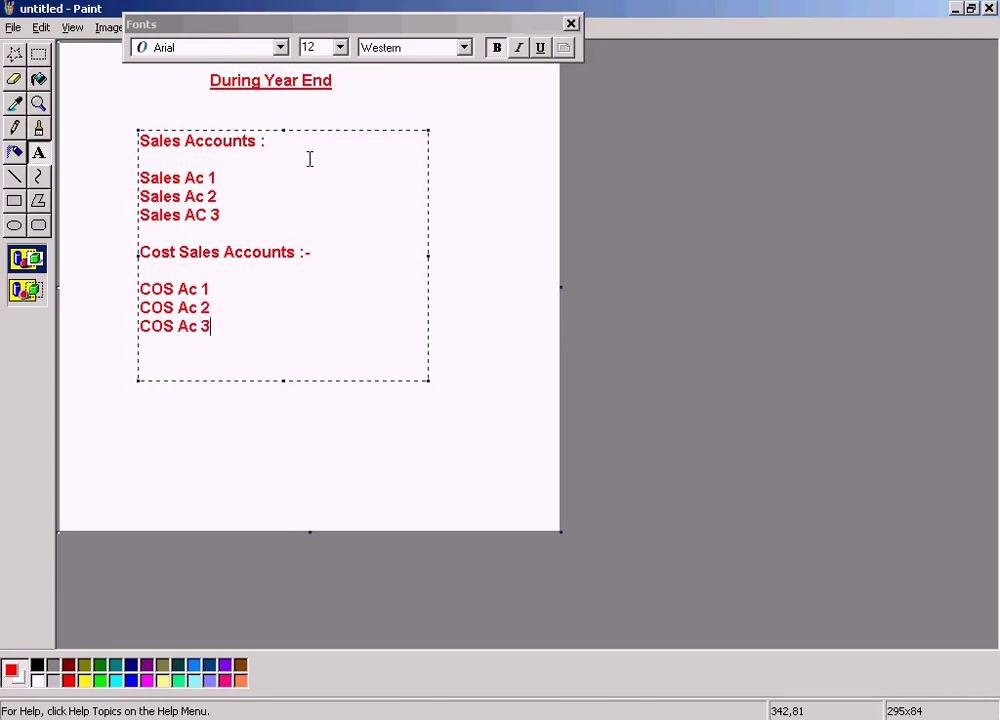
- Enter the amount $1000 beside Sales Ac 1, spaced well away from the account name
key(Up)
key(Up)
key(Up)
key(Up)
key(Up)
key(Up)
key(Up)
key(Up)
text(1000)
key(Down)
key(Up)
key(End)
key(Right)
key(Left)
key(Left)
key(Left)
key(Left)
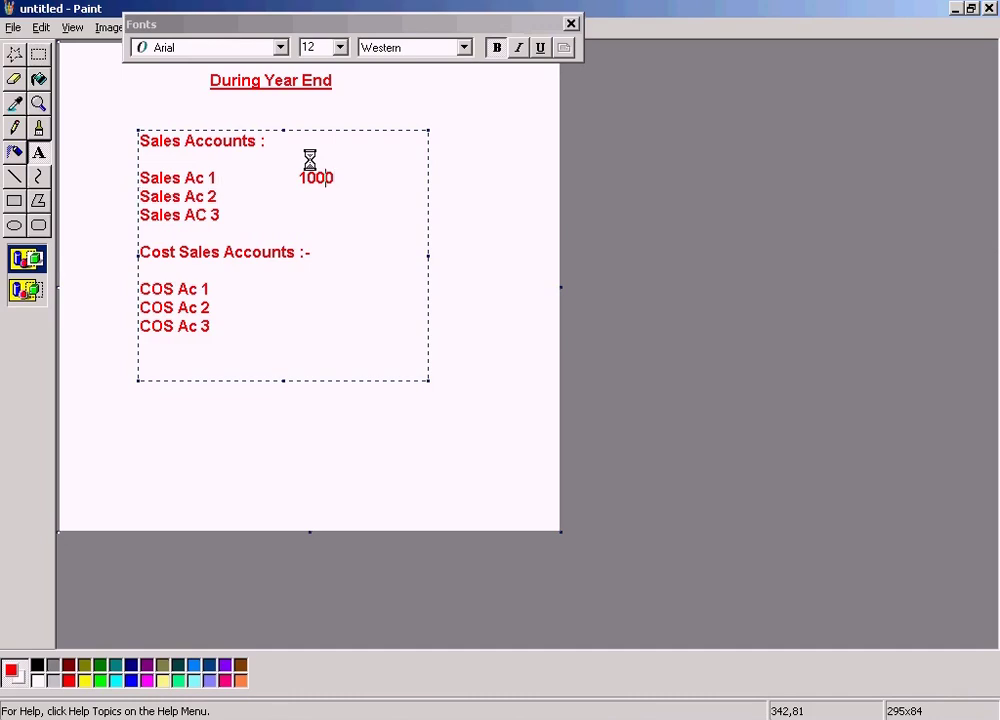
text($)
- Enter $2000 beside Sales Ac 2 and $3000 beside Sales AC 3, aligned with the first amount
key(Down)
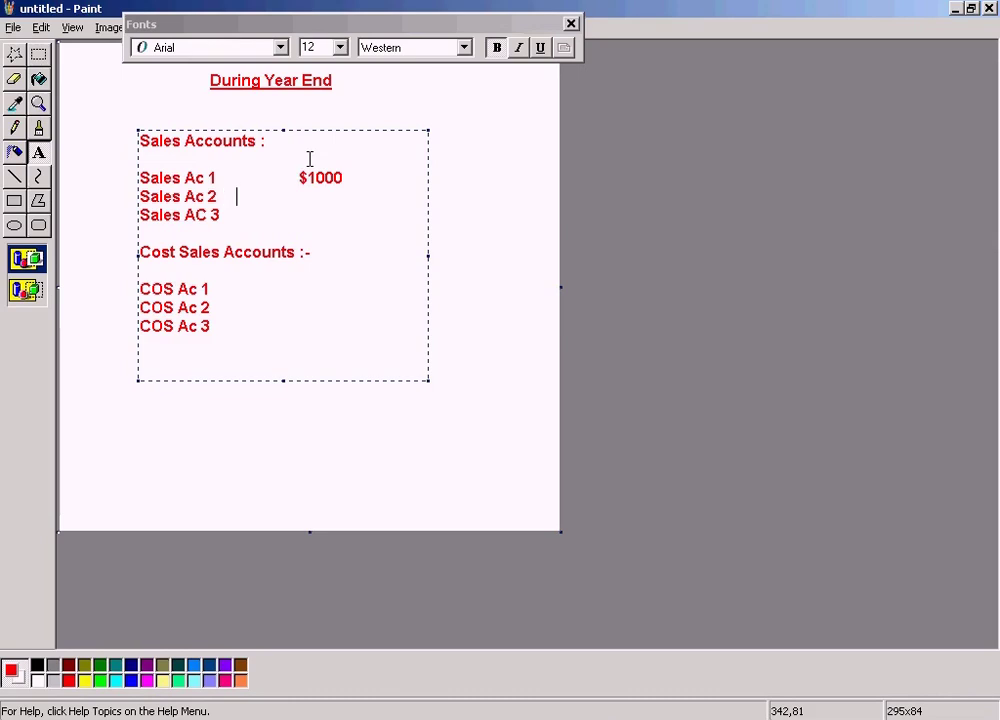
text($2000)
key(Down)
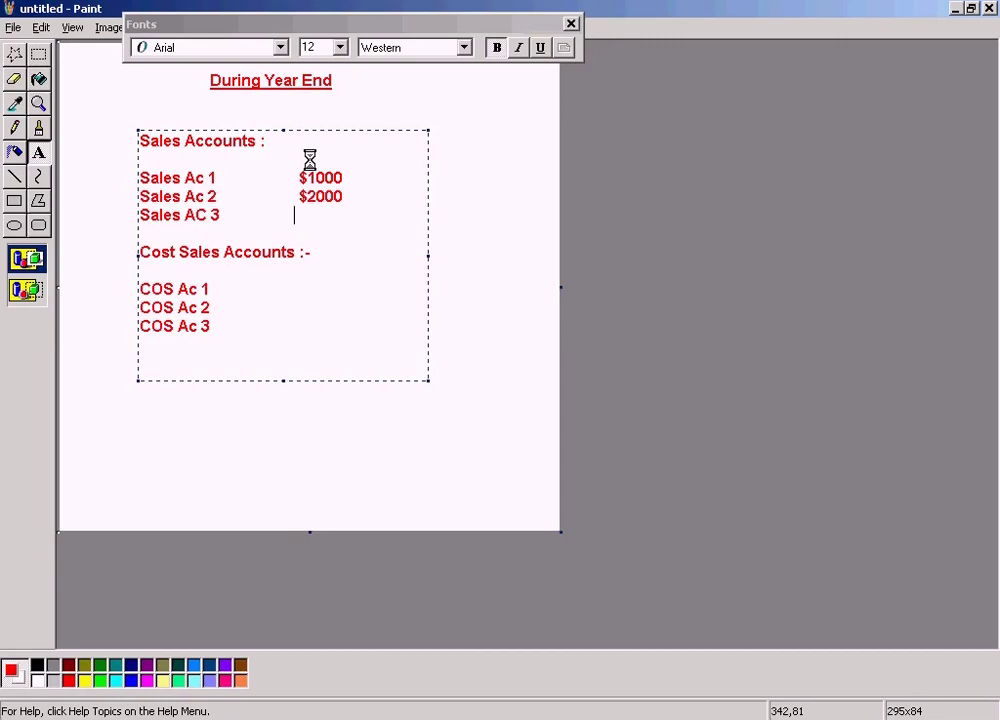
text($3000)
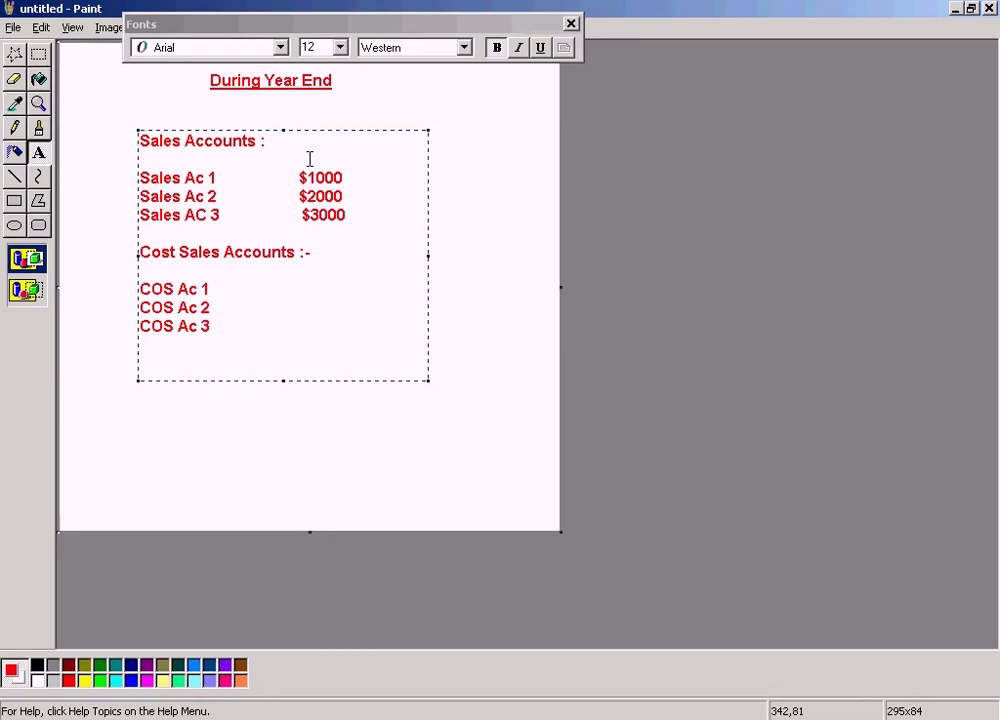
- Add a dashed line under the sales amounts and write the total $6000 beneath it
key(Return)
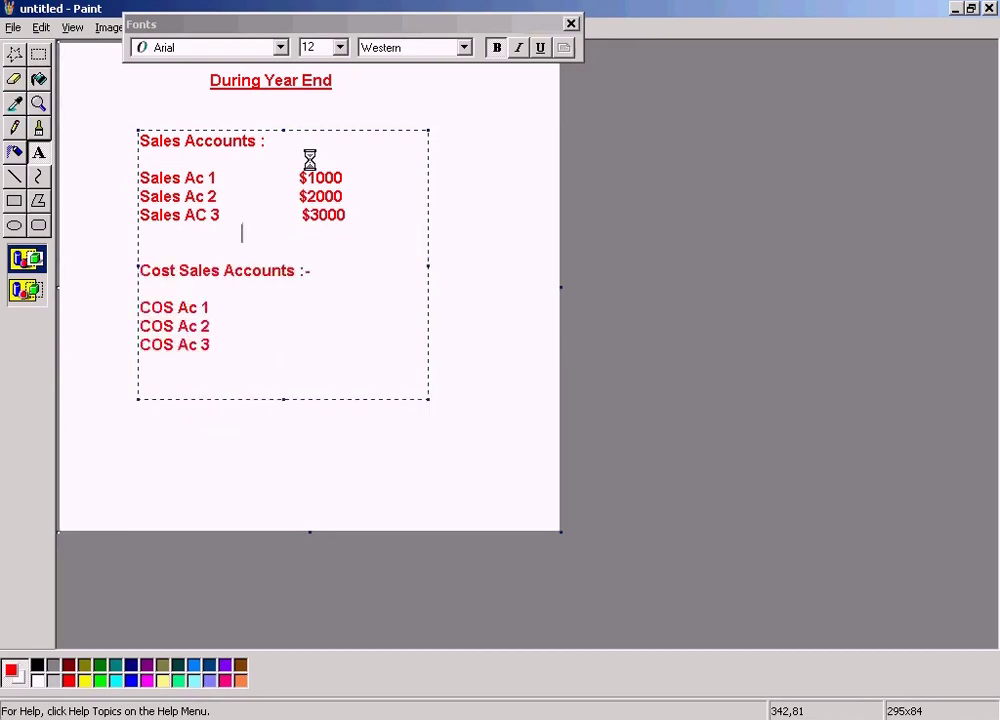
text(----------)
key(Return)
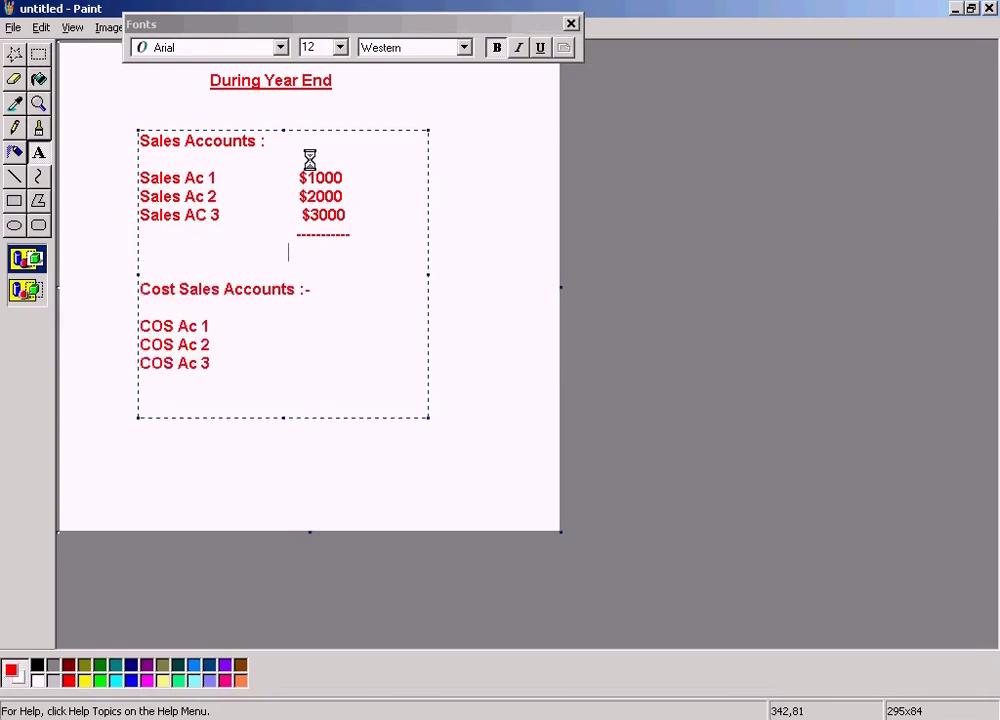
text($6000)
- Enter $500 beside COS Ac 1 and $300 beside COS Ac 2
key(Down)
key(Down)
key(Down)
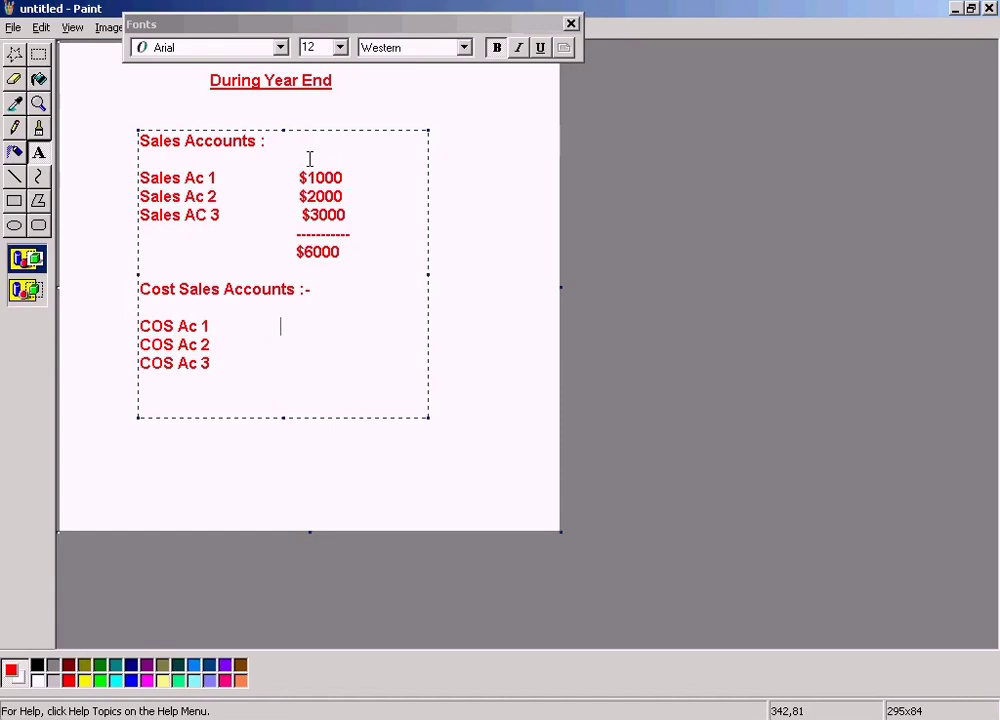
text($500)
key(Down)
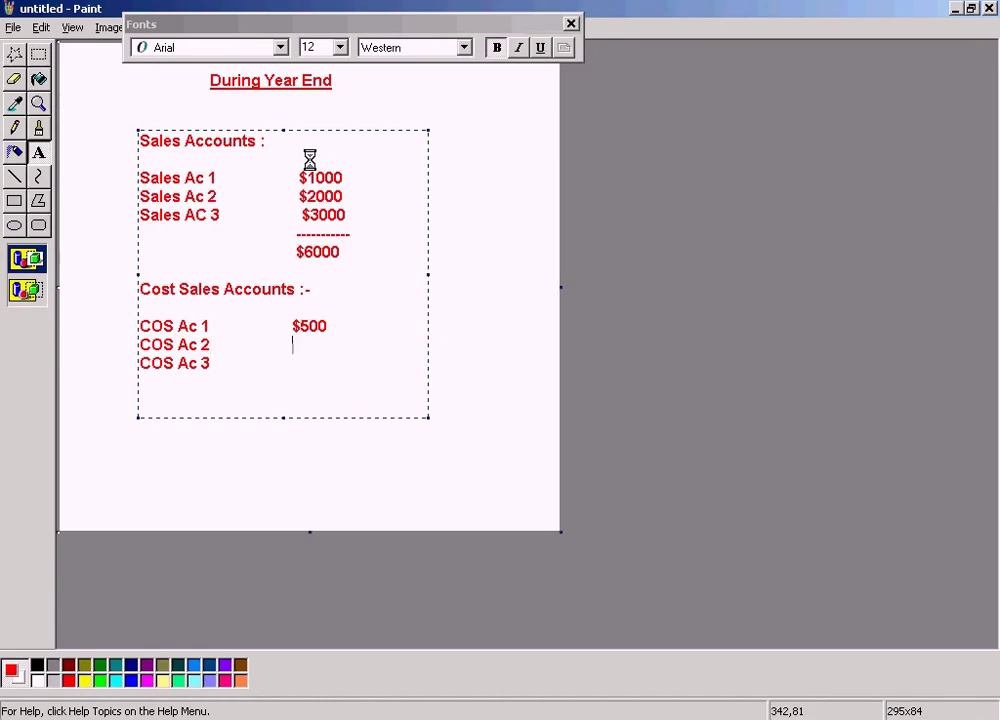
text($300)
- Replace the COS Ac 3 entry with a dashed line under the cost amounts and write the total $800 beneath it
key(Down)
key(shift+Home)
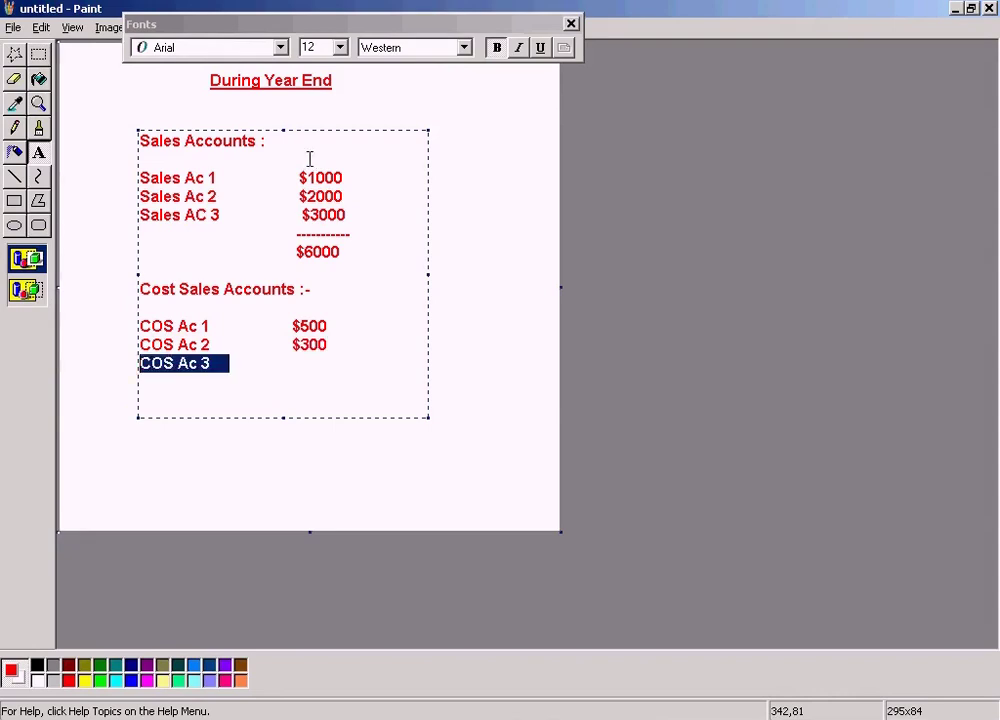
key(Delete)
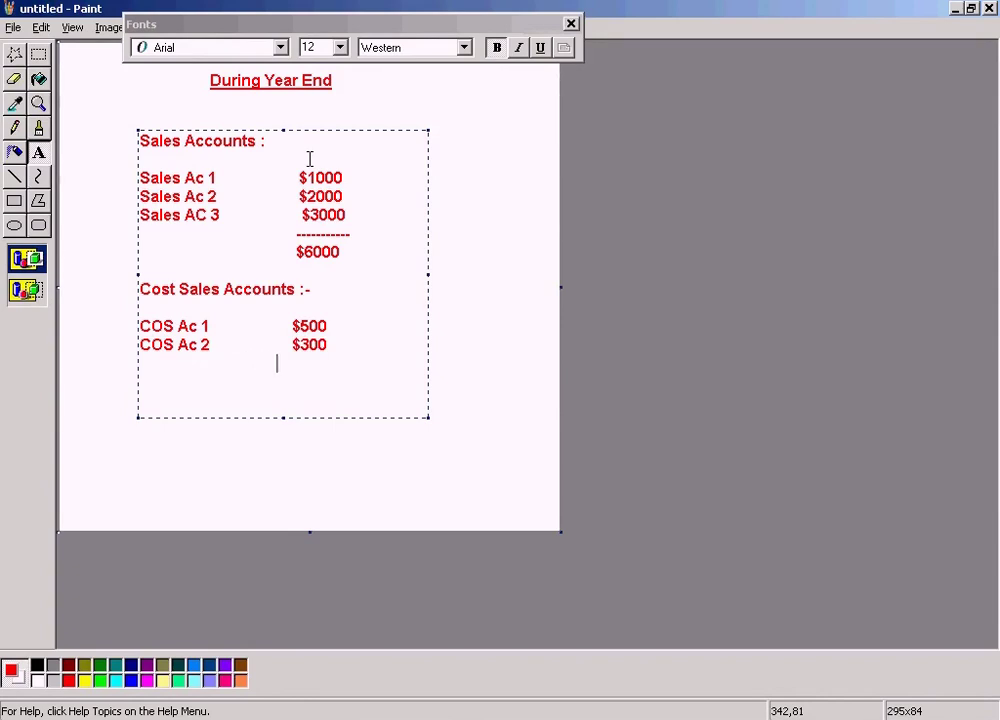
text(-----------)
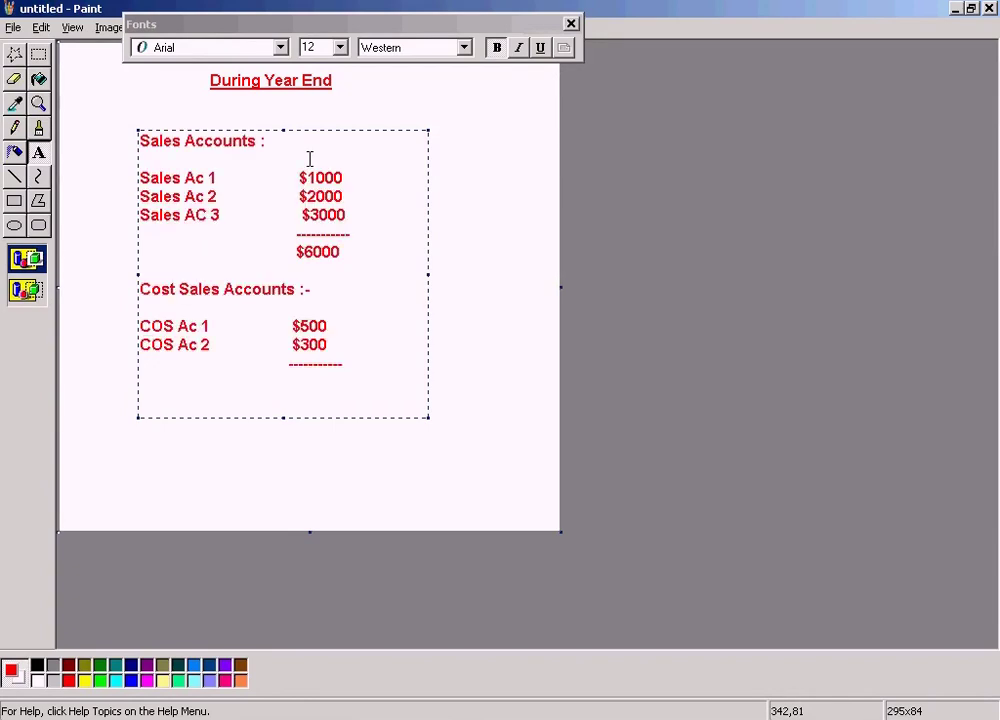
key(Return)
text($800)
key(Return)
key(Return)
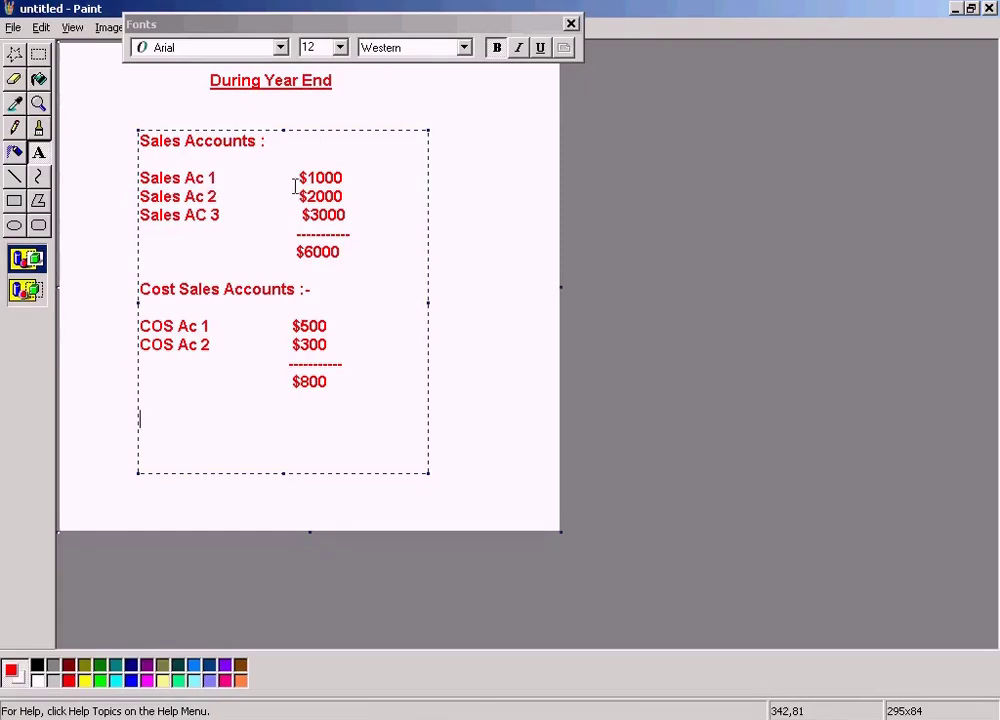
- Switch to the SAP session showing the G/L Account Groups overview and return it to SAP Easy Access with /n
click(300, 716)
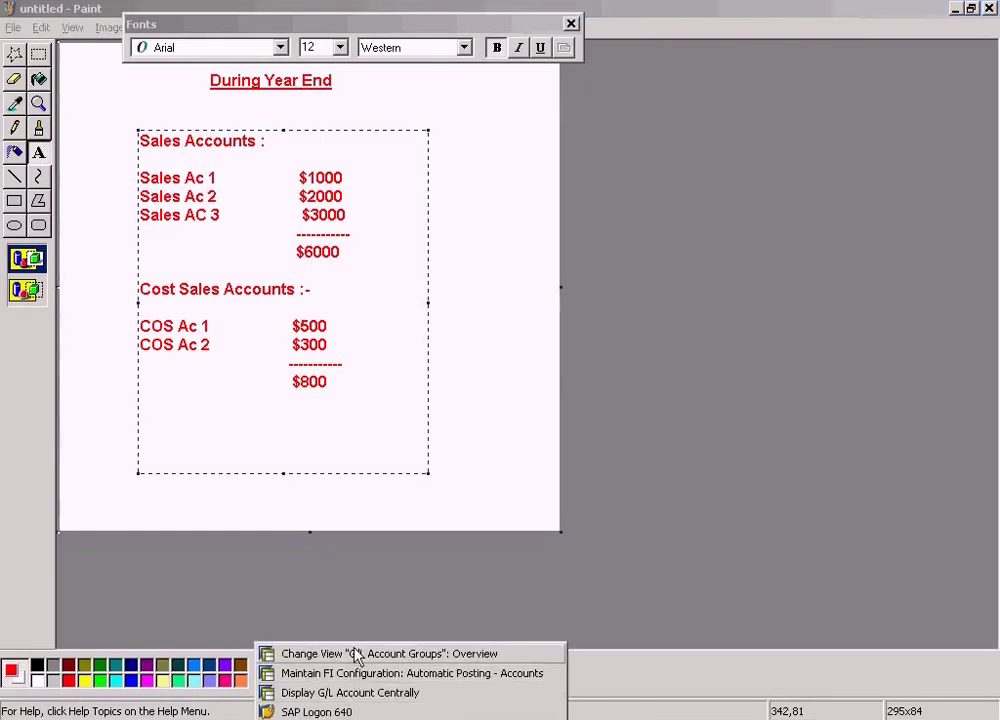
click(355, 692)
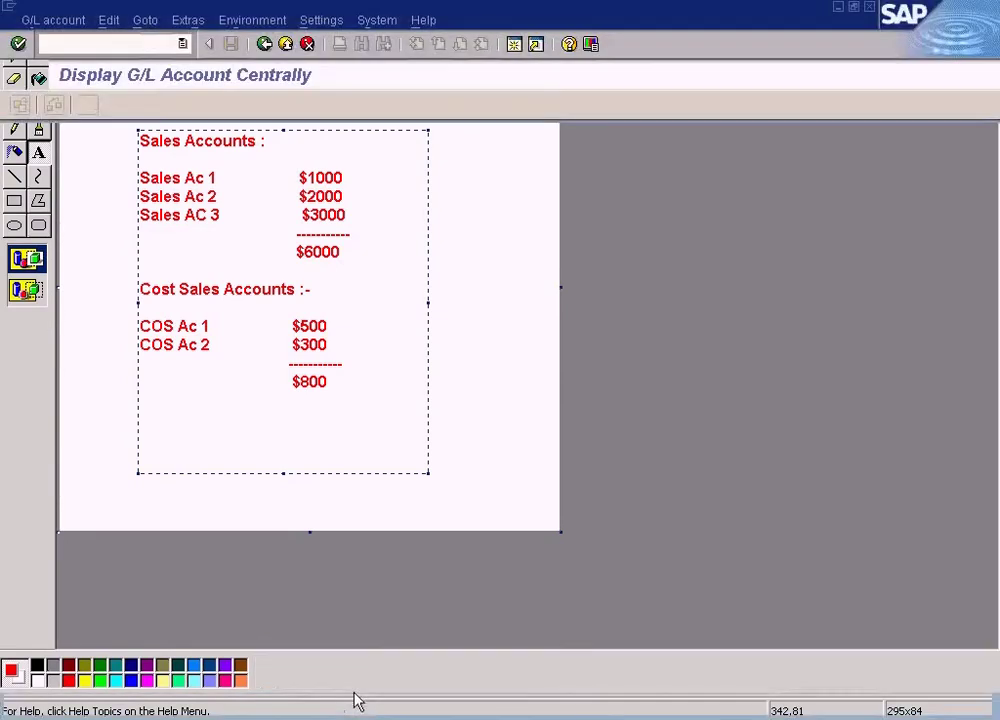
click(300, 716)
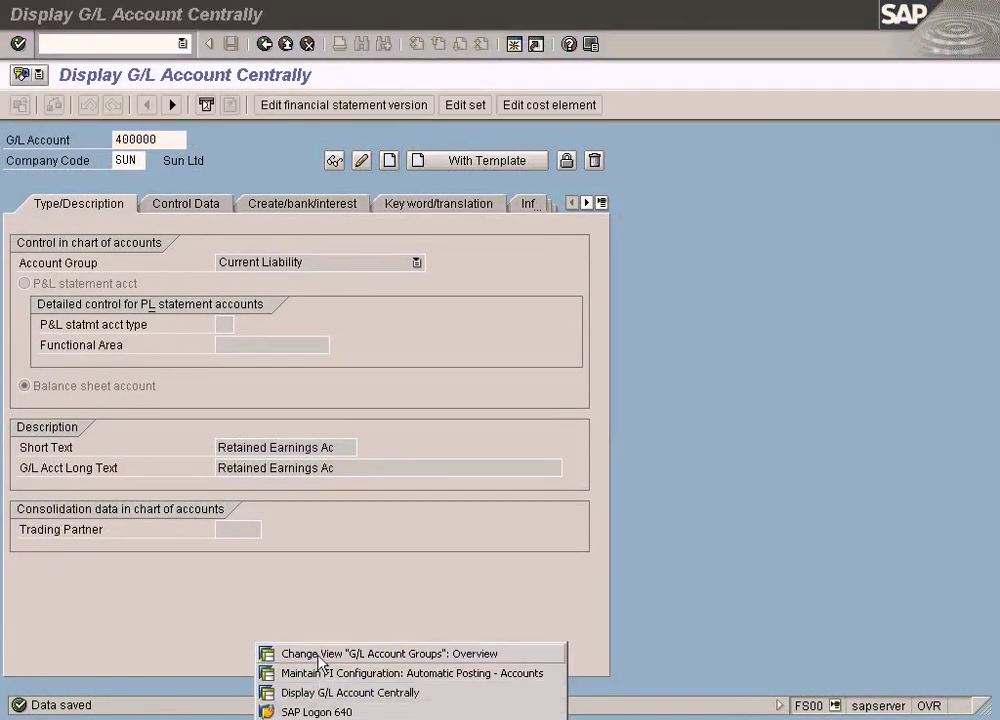
click(320, 652)
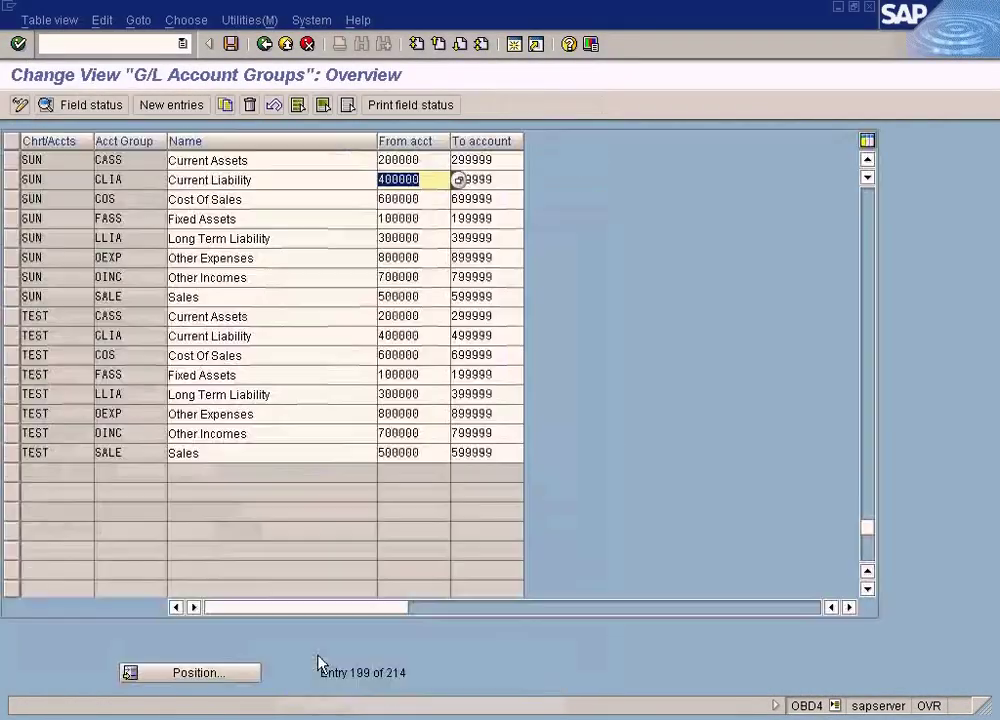
click(169, 43)
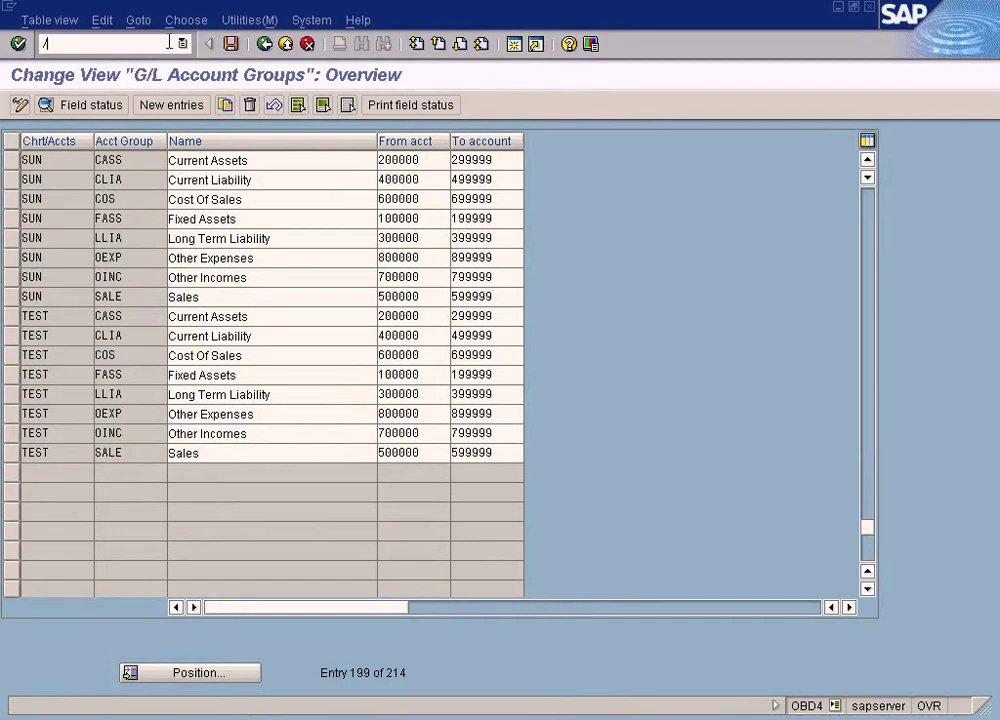
text(/n)
key(Return)
- Locate Balance Carryforward (New) among the General Ledger's carry-forward functions for periodic closing in Financial Accounting
click(31, 245)
click(51, 262)
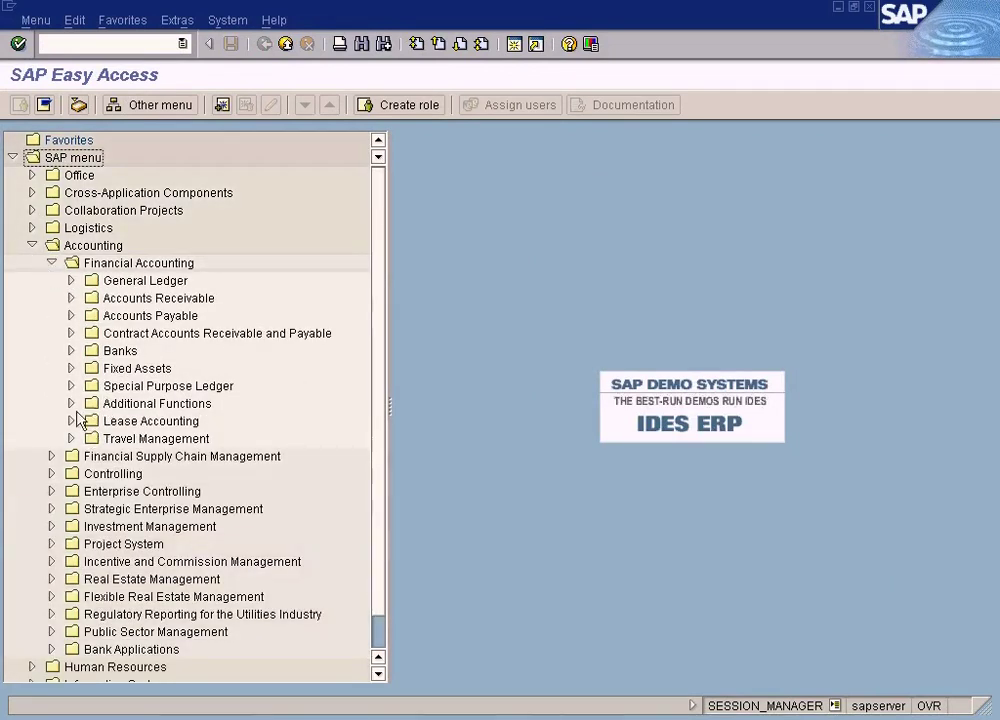
click(72, 281)
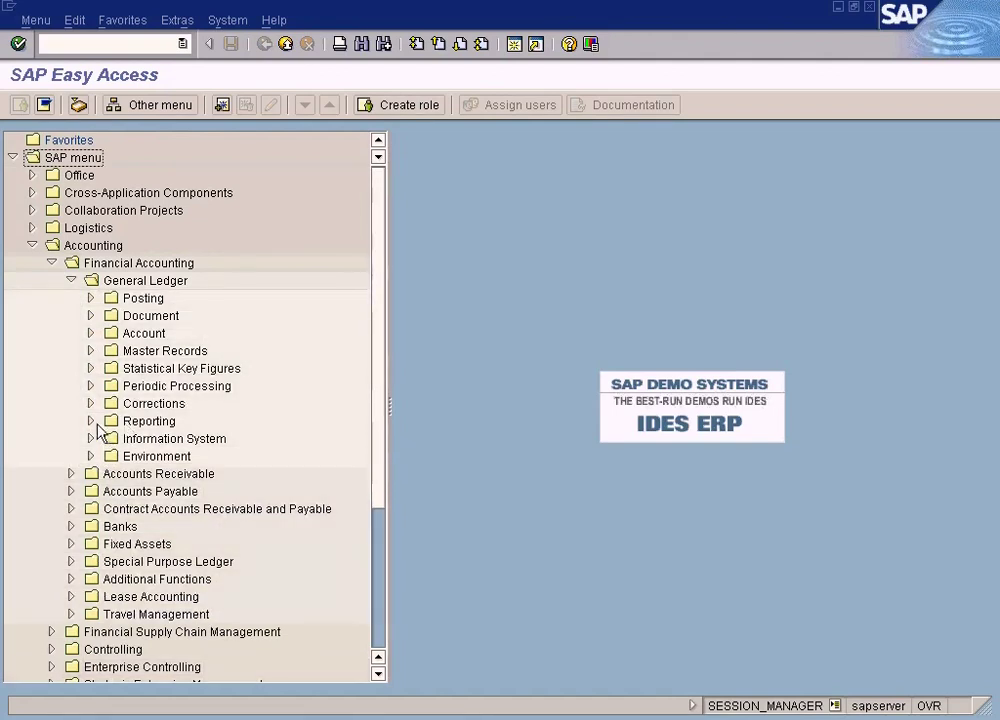
click(90, 457)
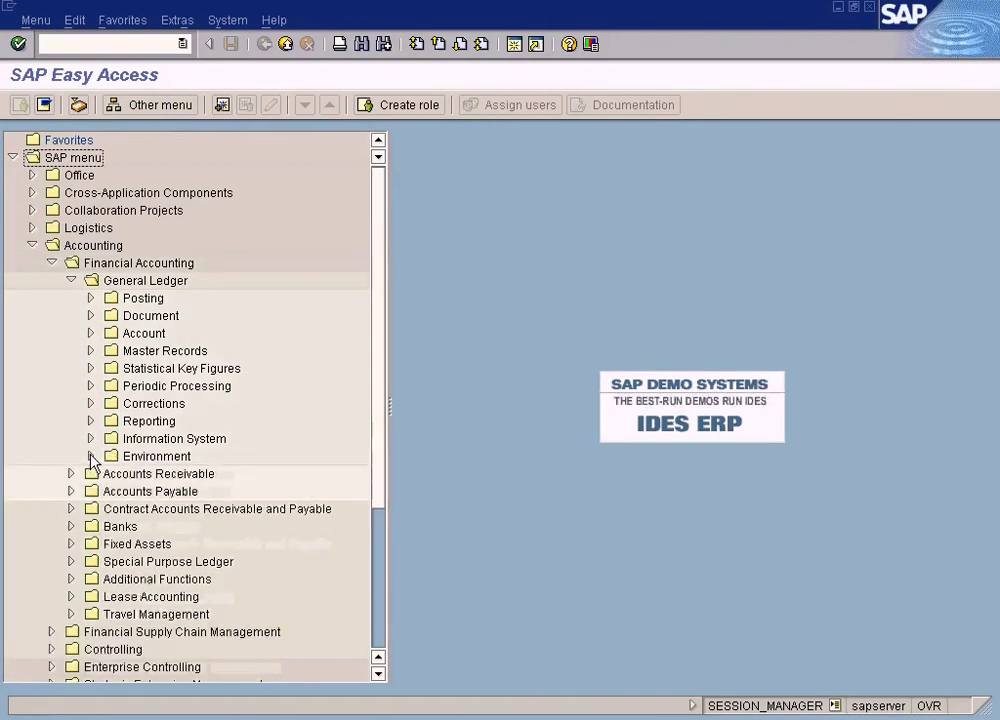
click(90, 386)
click(111, 579)
scroll(115, 583, down, 4)
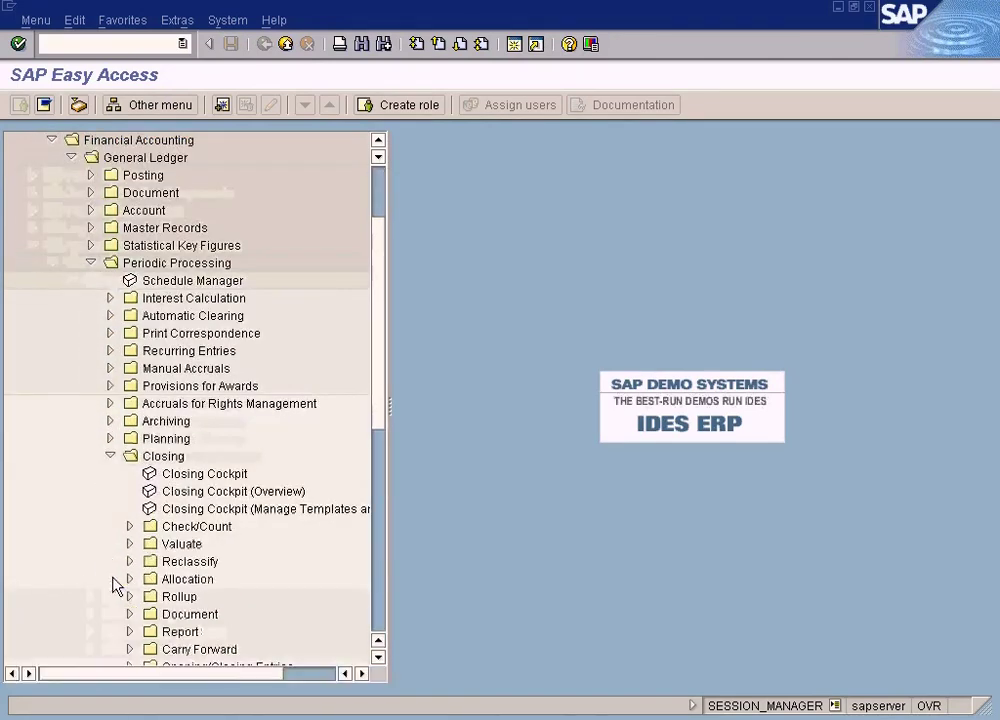
click(130, 562)
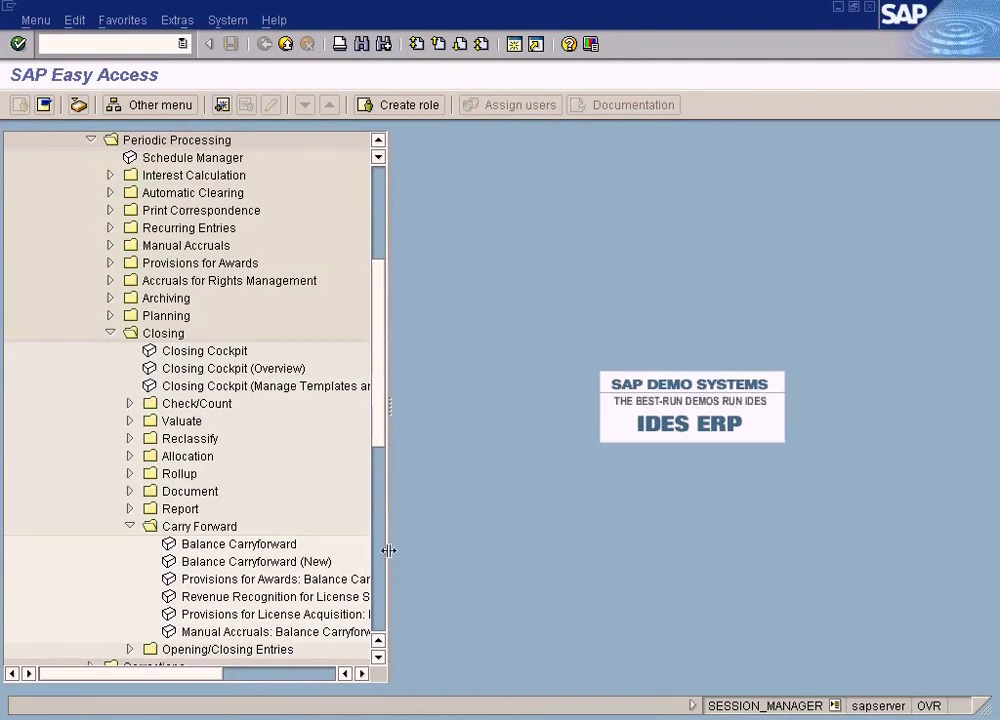
drag(388, 551, 443, 553)
double_click(312, 562)
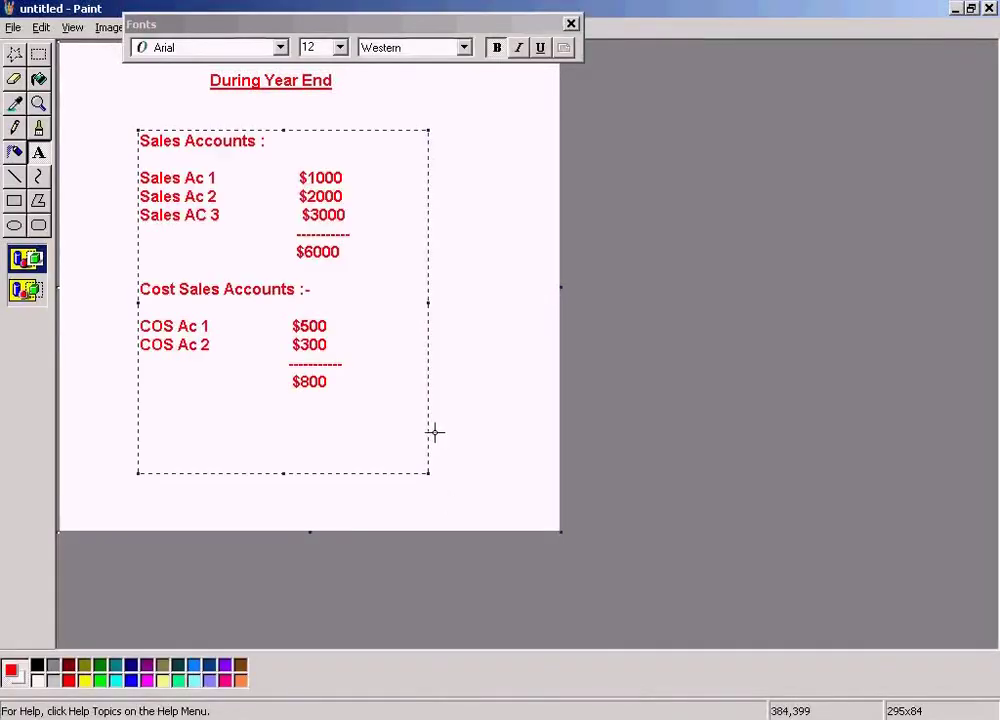
- Switch back to Paint and add a "Gross Profit" line with the amount $5200 below the cost of sales total
click(376, 404)
key(Return)
text(Profit)
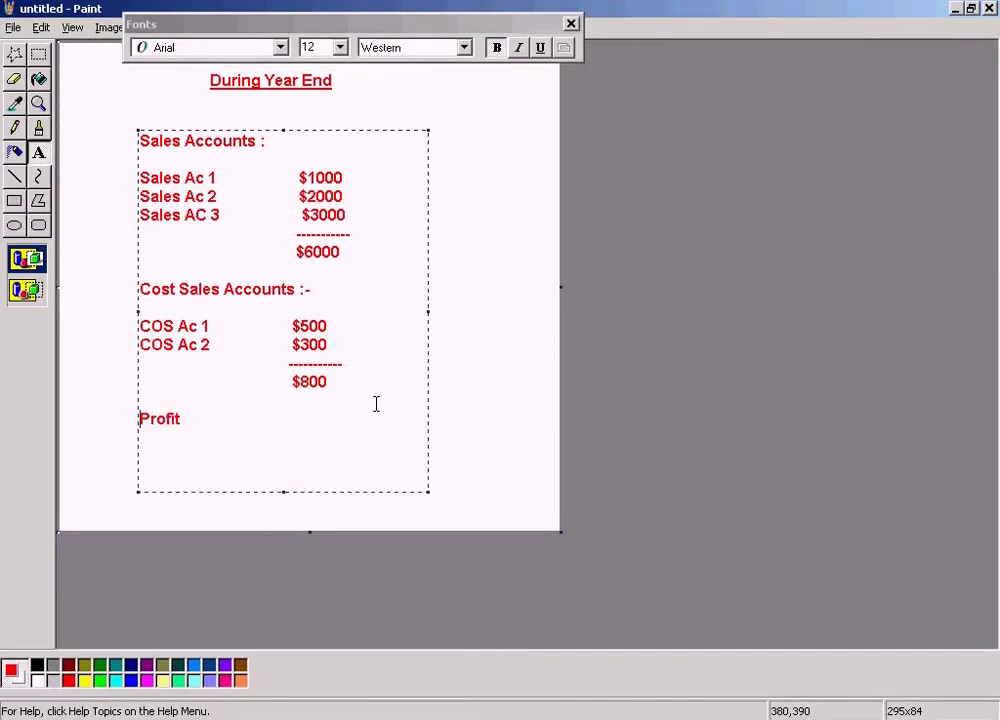
text(Gross )
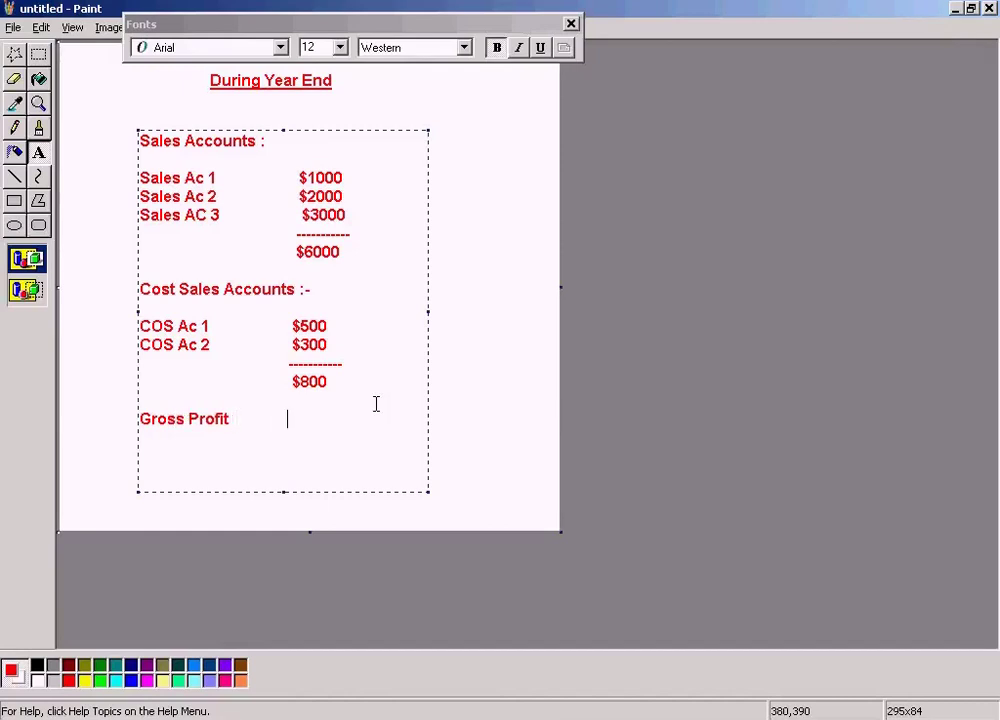
text(            $5200)
- Remove the extra spaces before the gross profit amount to align it with the figures above, and select the amount
key(Left)
key(Left)
key(Left)
key(Left)
key(Left)
key(Left)
key(Left)
key(Left)
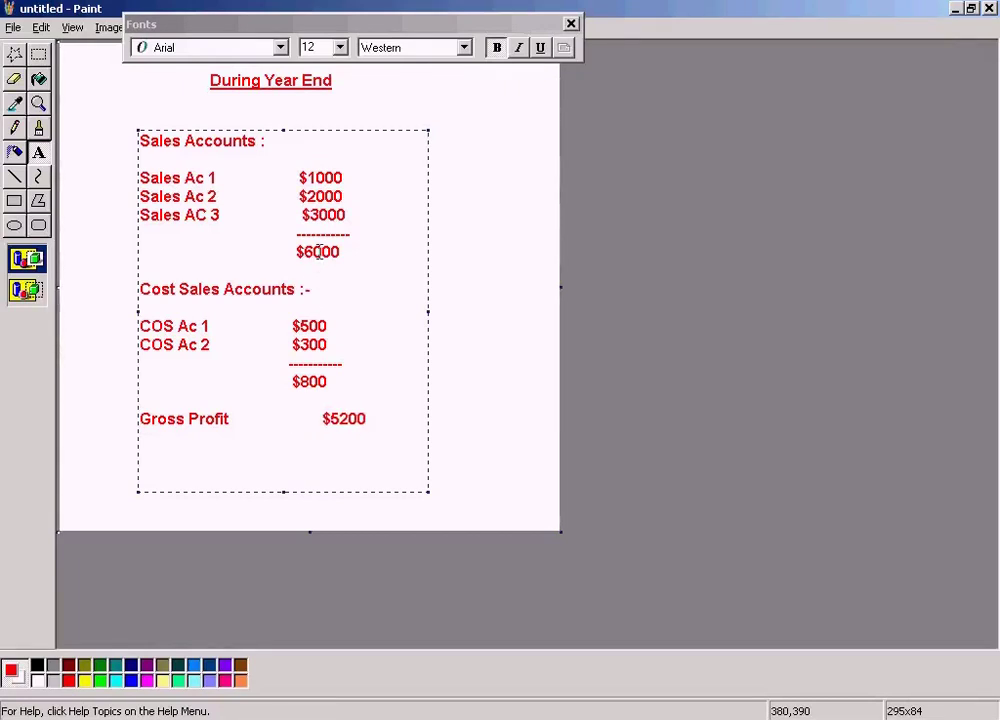
key(Delete)
key(Delete)
key(Delete)
key(Delete)
key(Delete)
key(Delete)
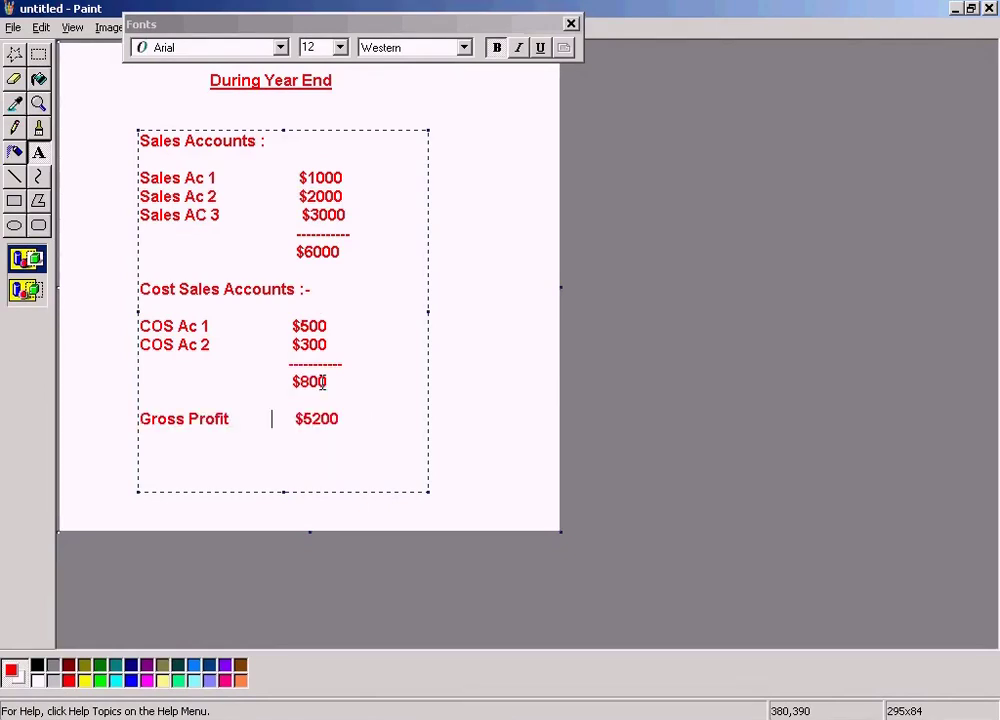
drag(350, 417, 290, 419)
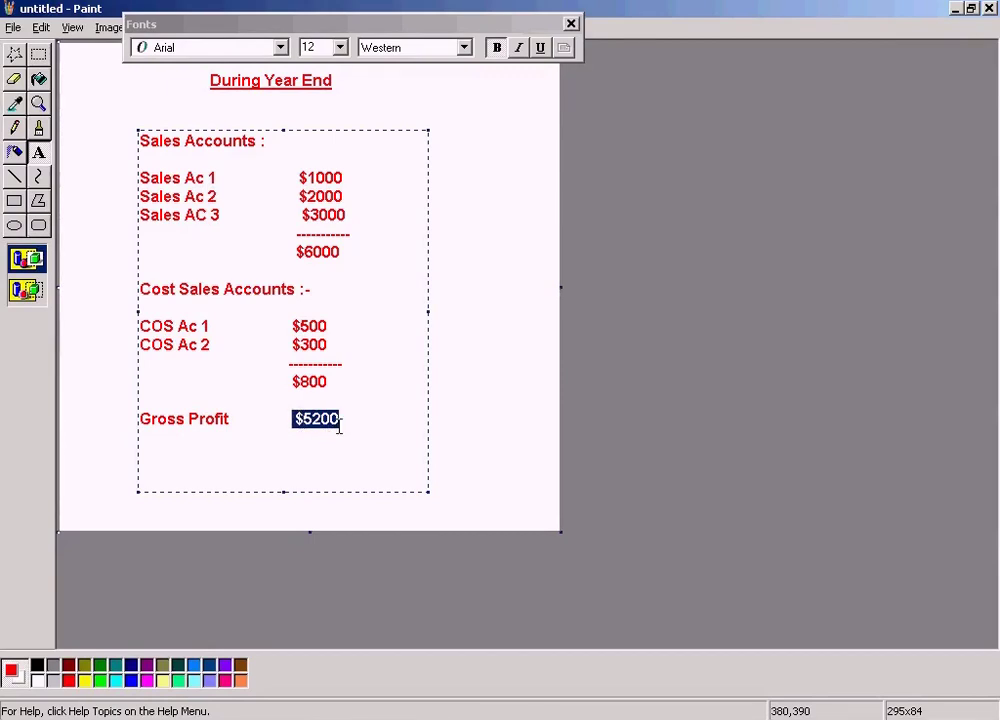
- Switch to the SAP balance carryforward session, go back to SAP Easy Access, and reopen Balance Carryforward (New)
click(330, 712)
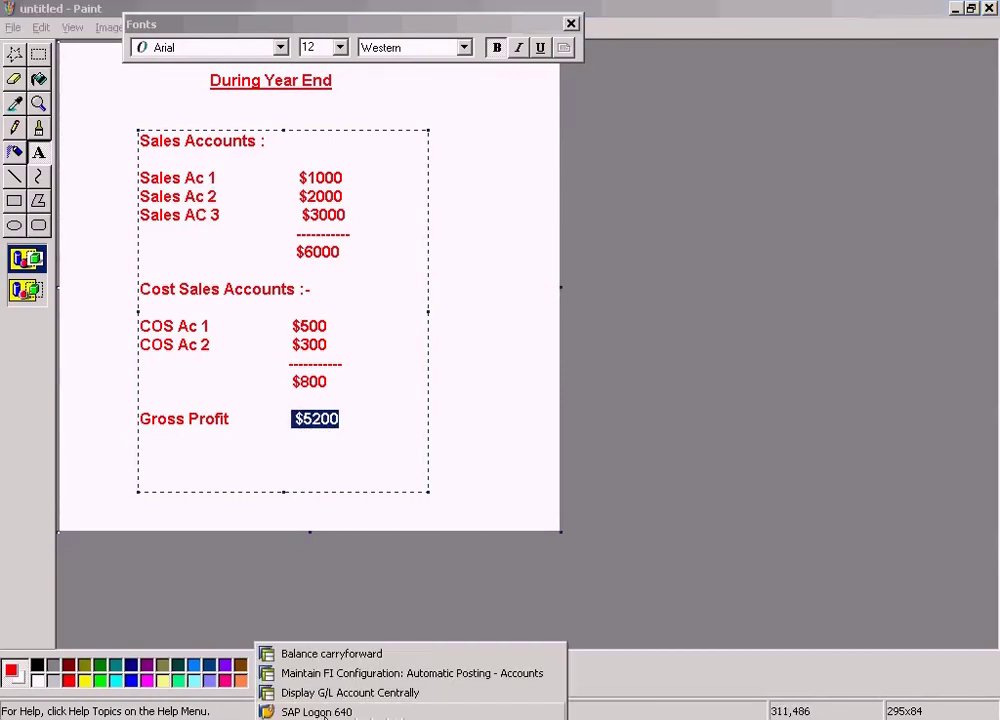
click(324, 624)
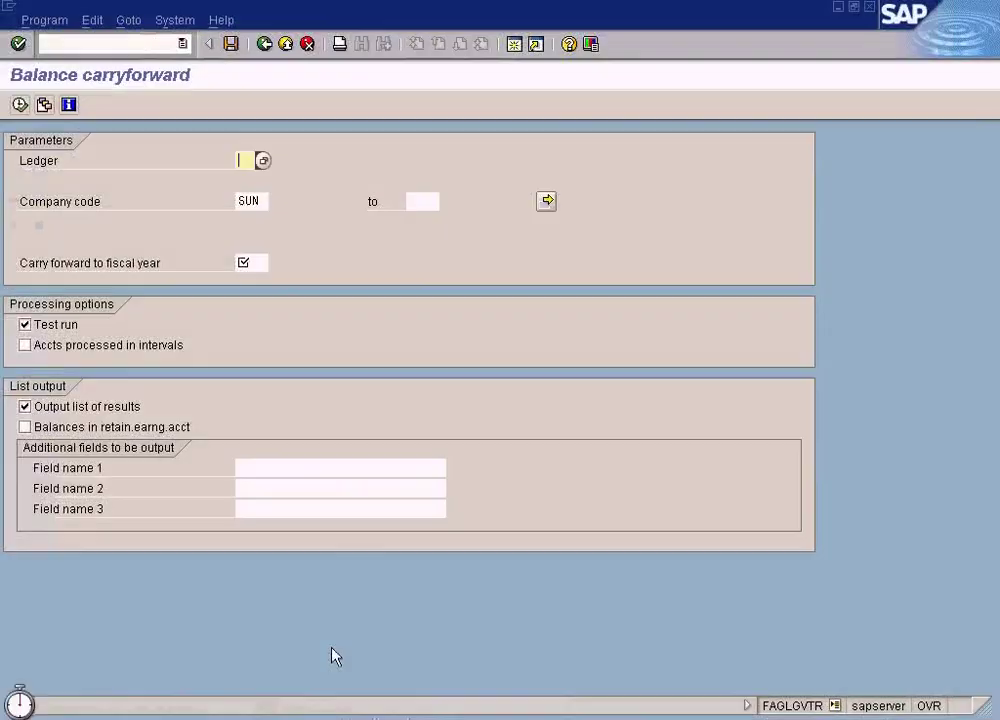
click(265, 45)
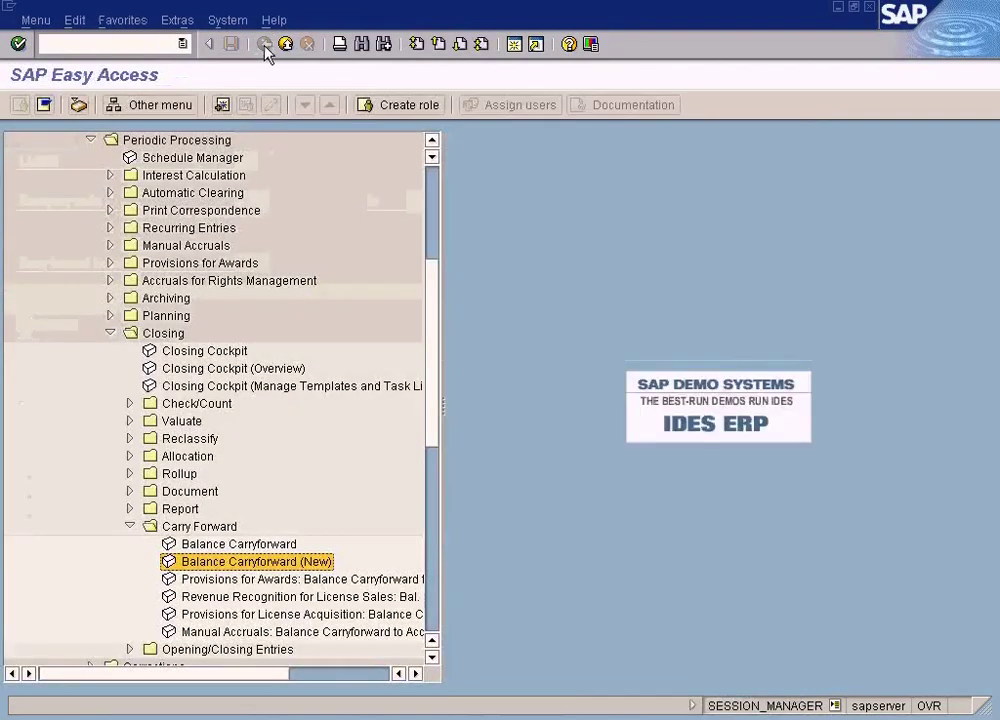
double_click(213, 562)
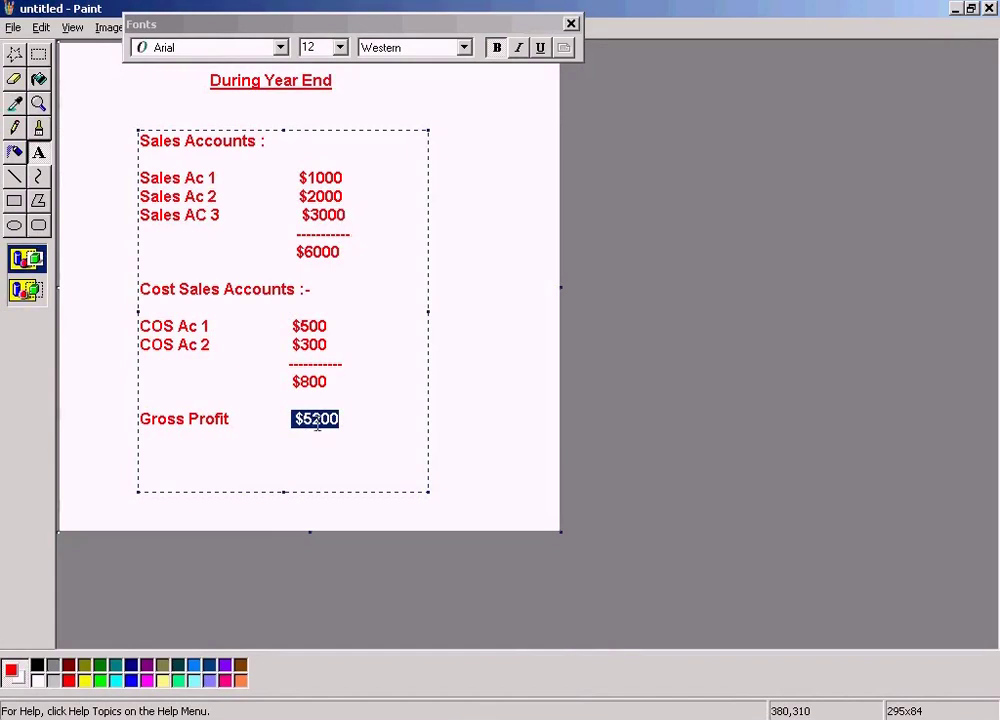
- Switch to the automatic posting accounts session, highlight account 400000 assigned to P&L statement type X, and return to Paint
click(360, 712)
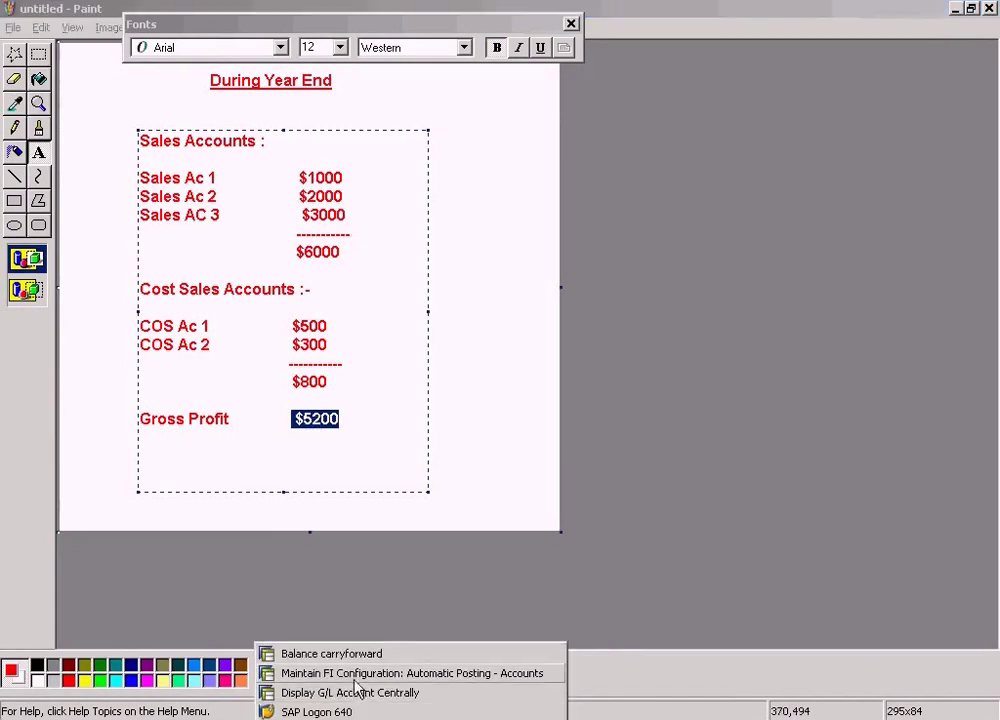
click(355, 676)
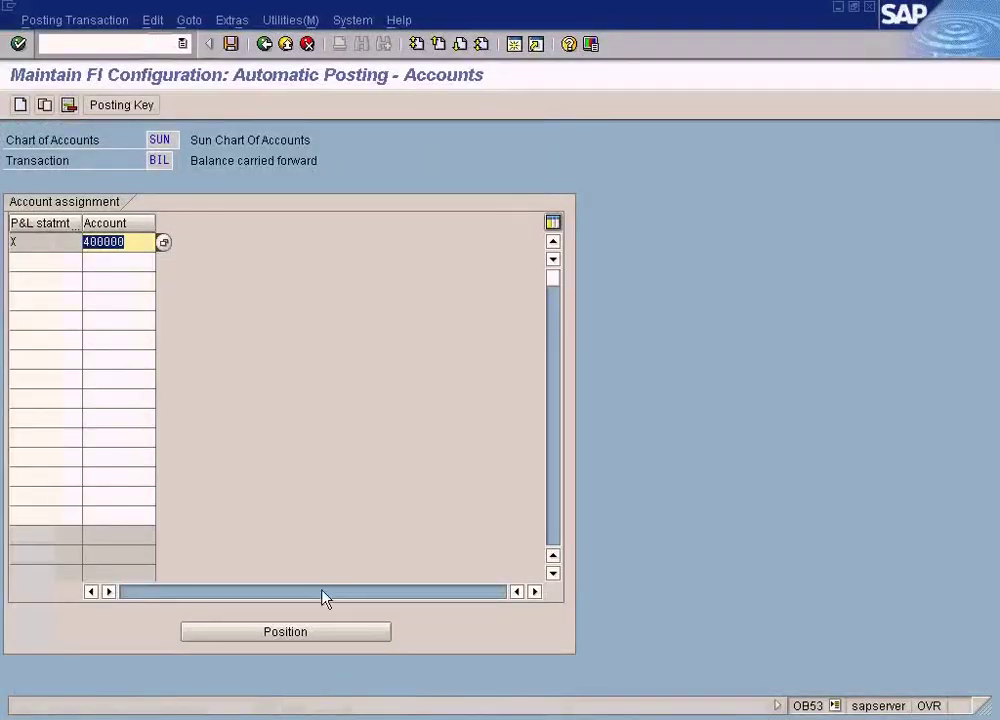
click(122, 248)
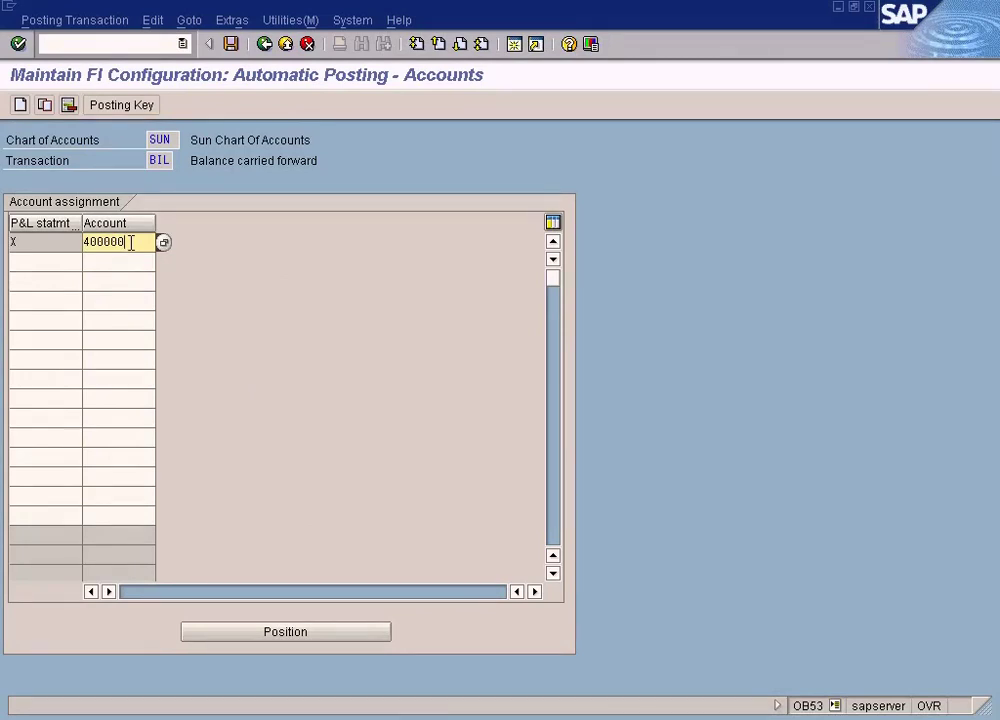
drag(136, 242, 67, 242)
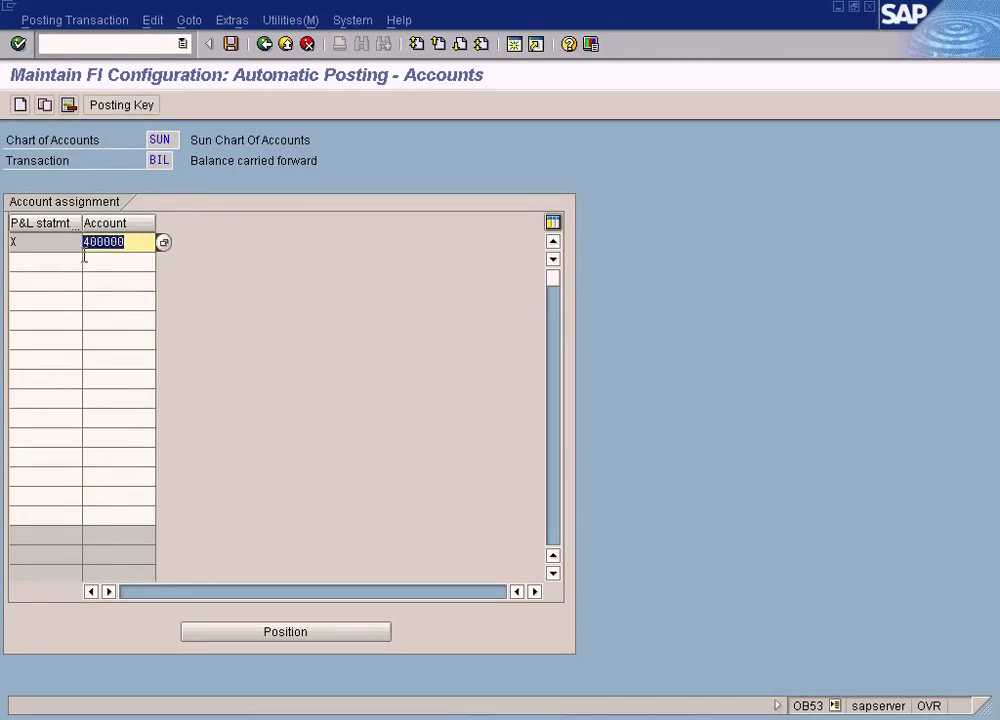
key(alt+Tab)
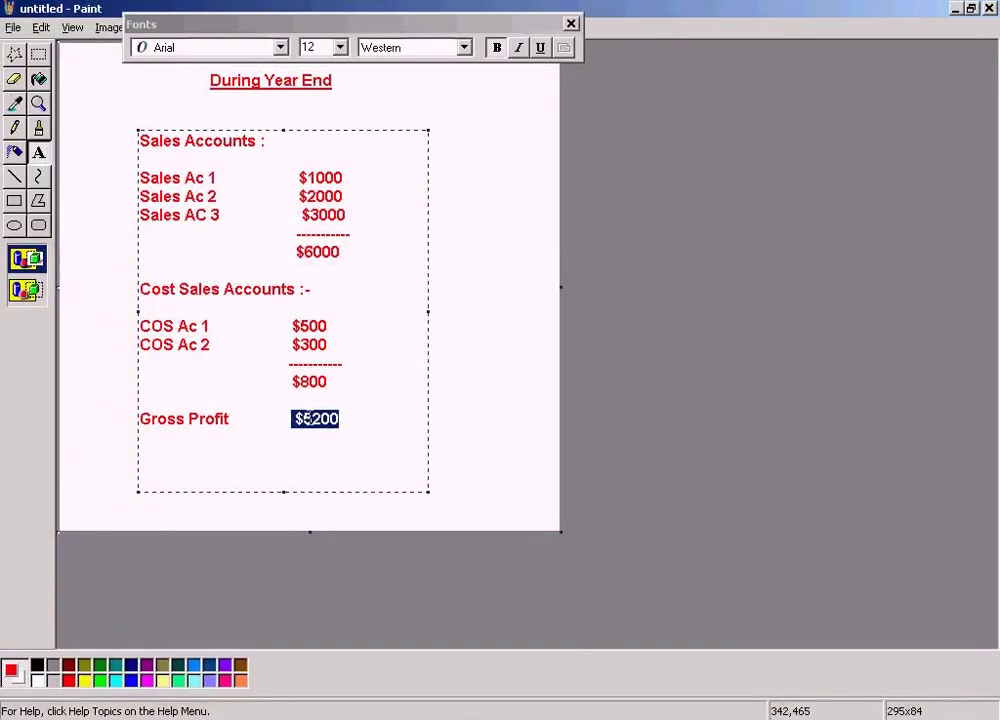
- Review the Balance carryforward selection parameters for company code SUN, and switch to the central display of G/L account 400000
click(330, 717)
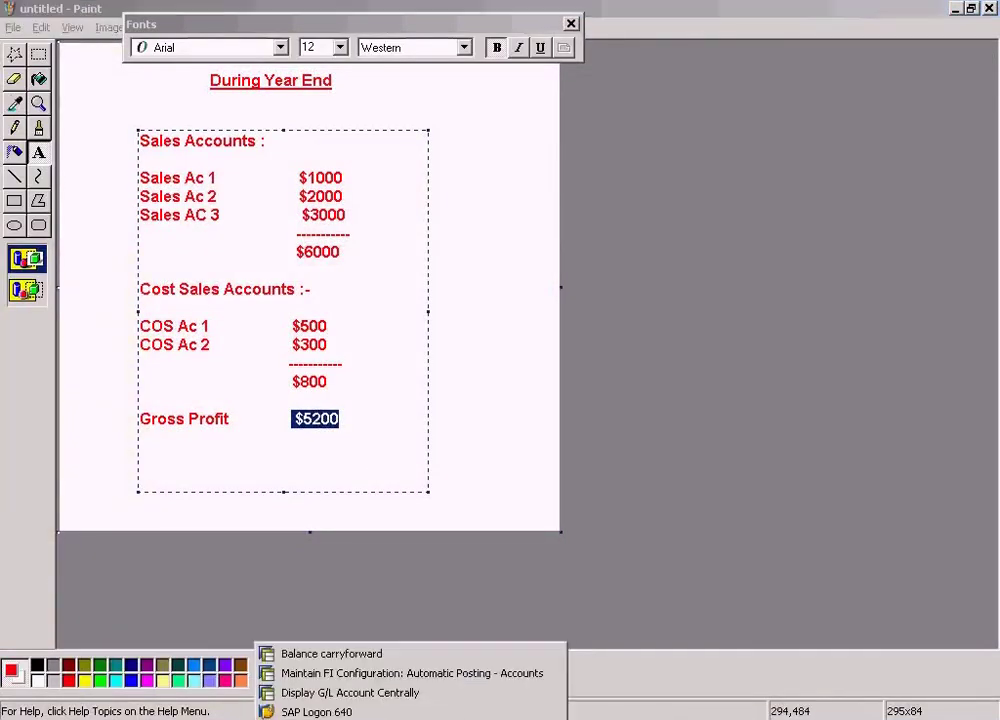
click(334, 657)
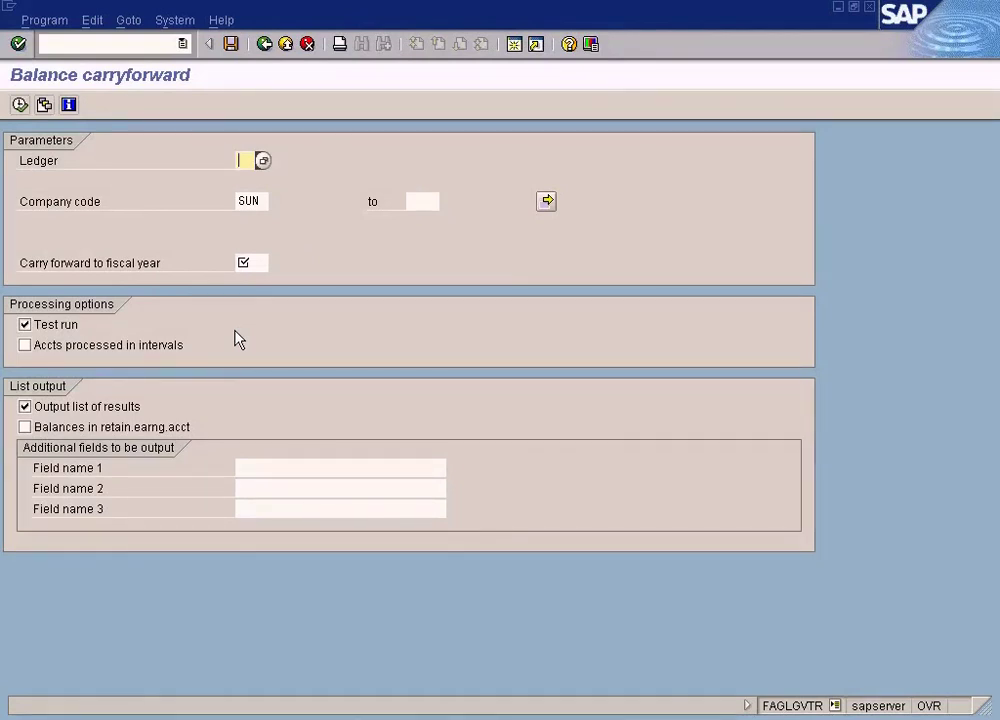
click(320, 719)
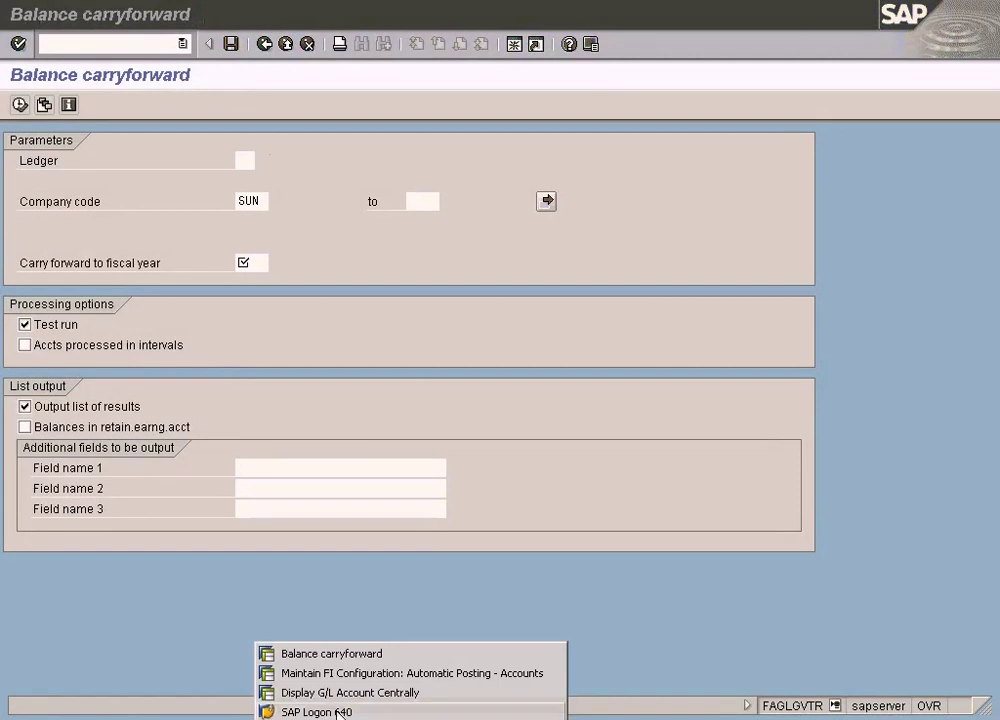
click(347, 694)
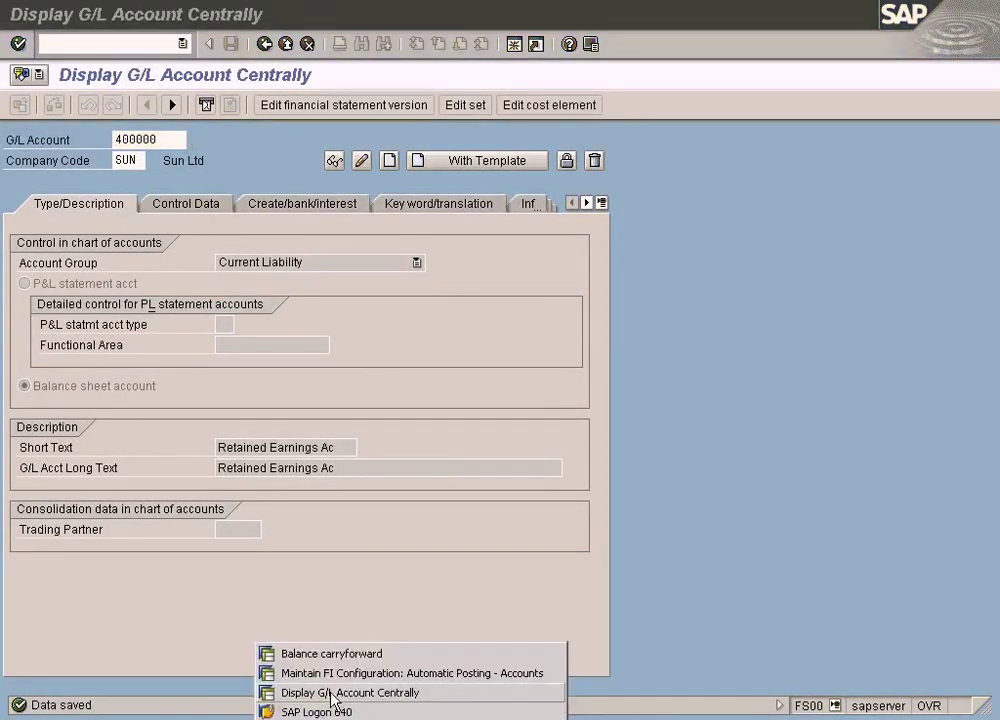
- Return to the retained earnings account assignment for chart of accounts SUN and go over the empty rows below type X
click(340, 673)
click(20, 262)
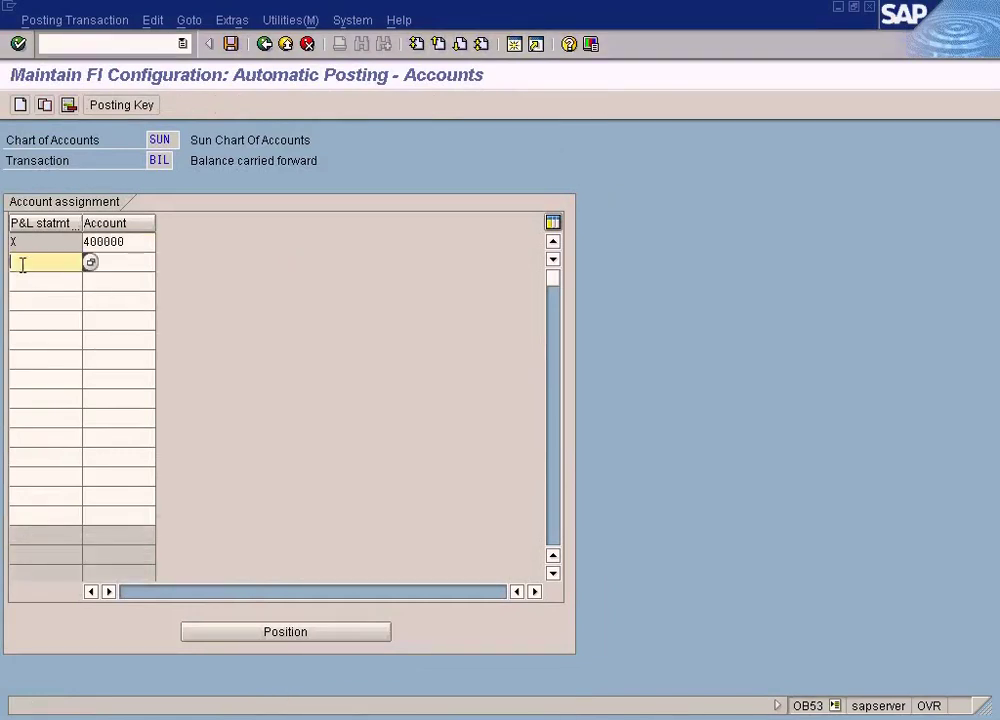
click(20, 281)
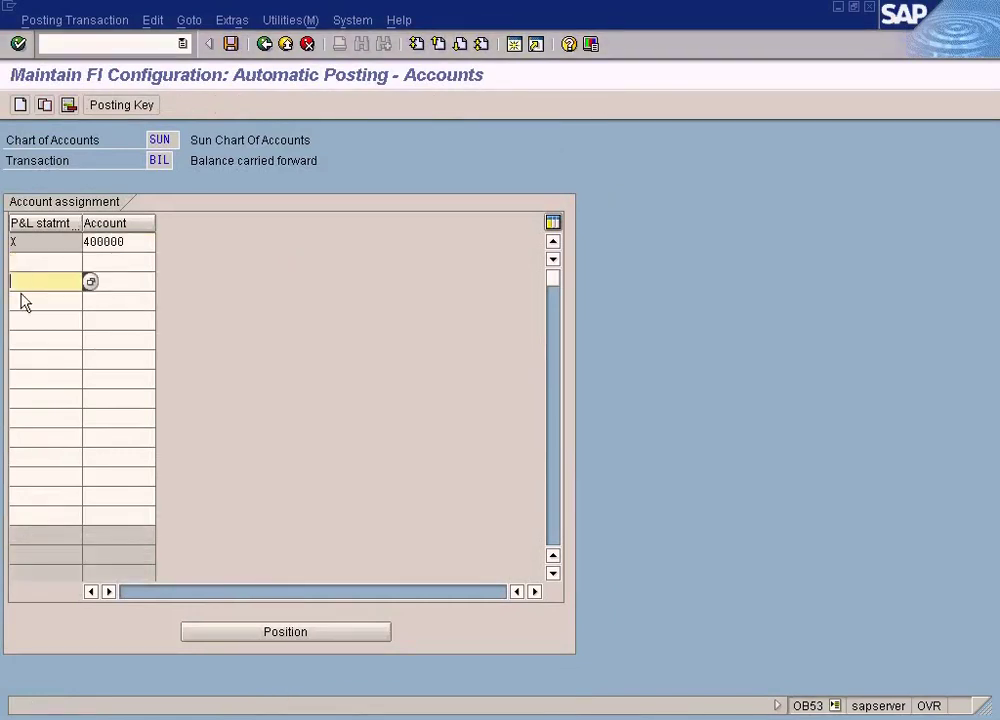
click(20, 298)
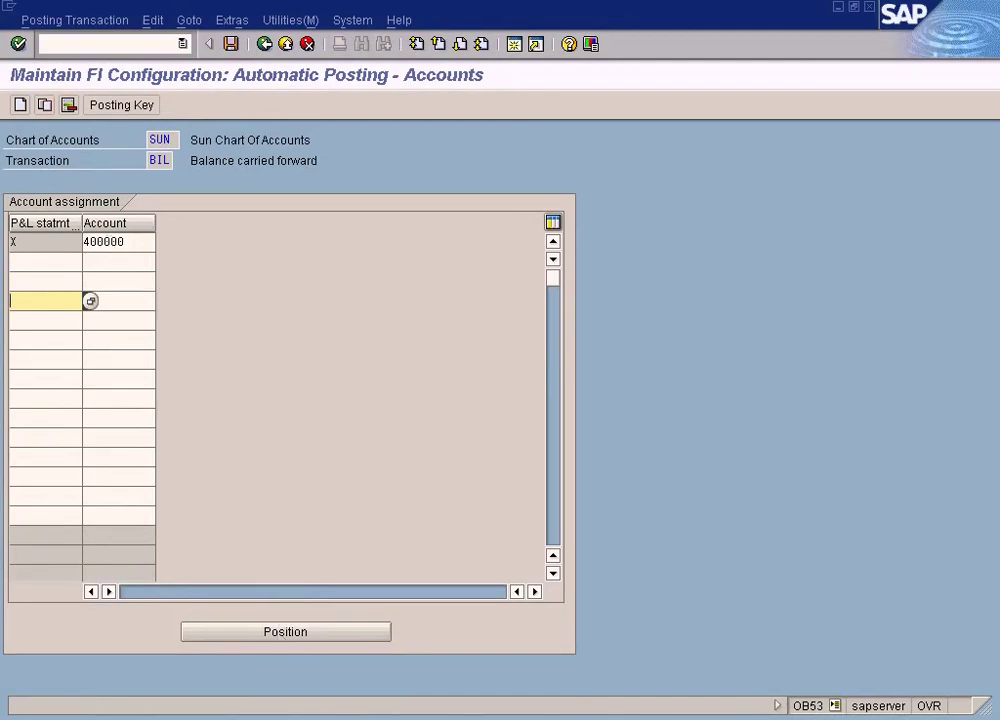
click(340, 716)
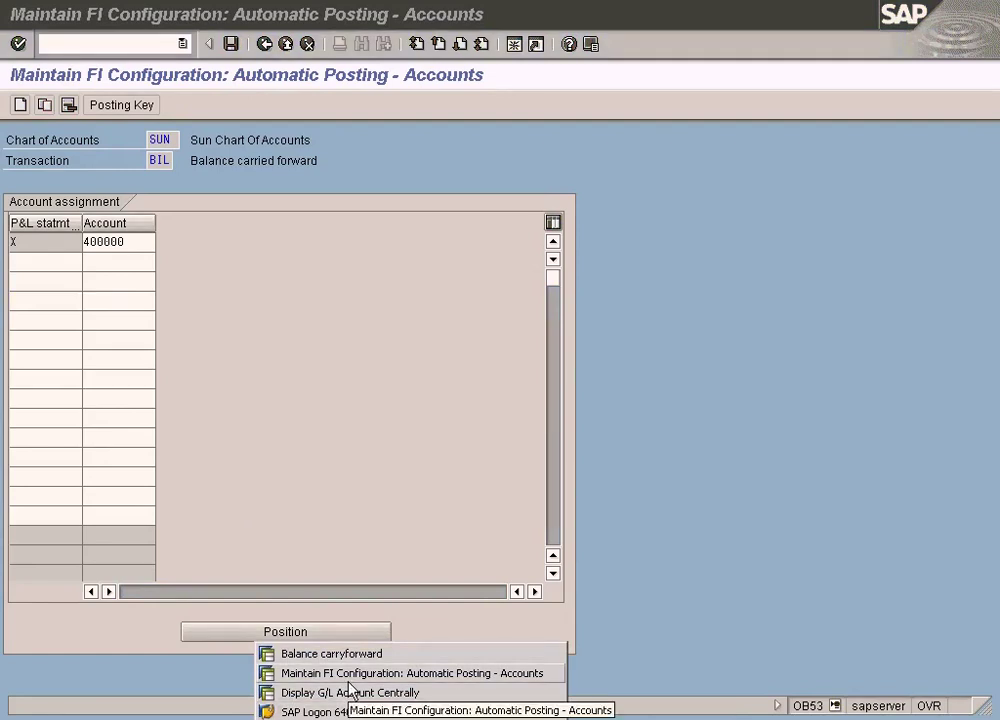
click(114, 262)
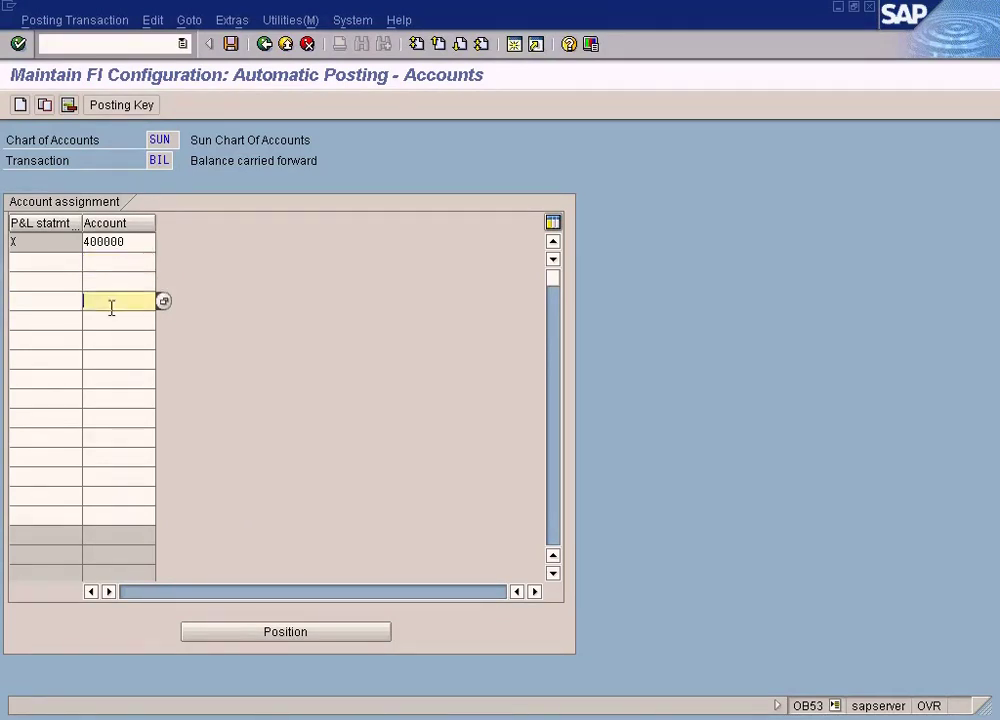
click(111, 301)
- Switch to the central display of G/L account 400000 and examine its list of account groups without picking another one
click(346, 692)
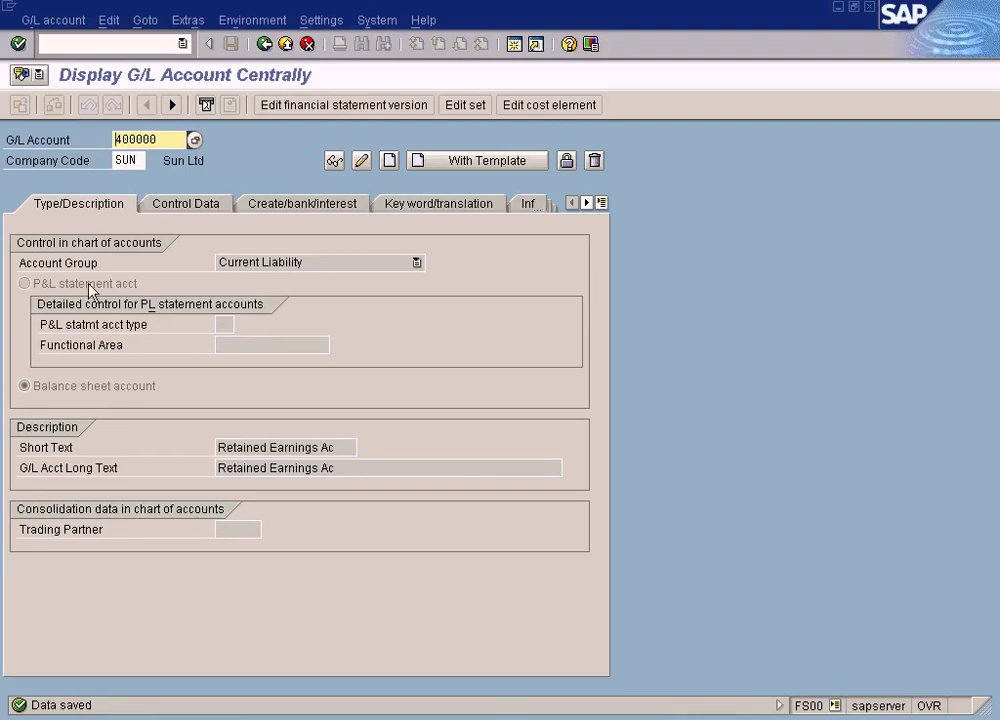
text(8)
click(417, 263)
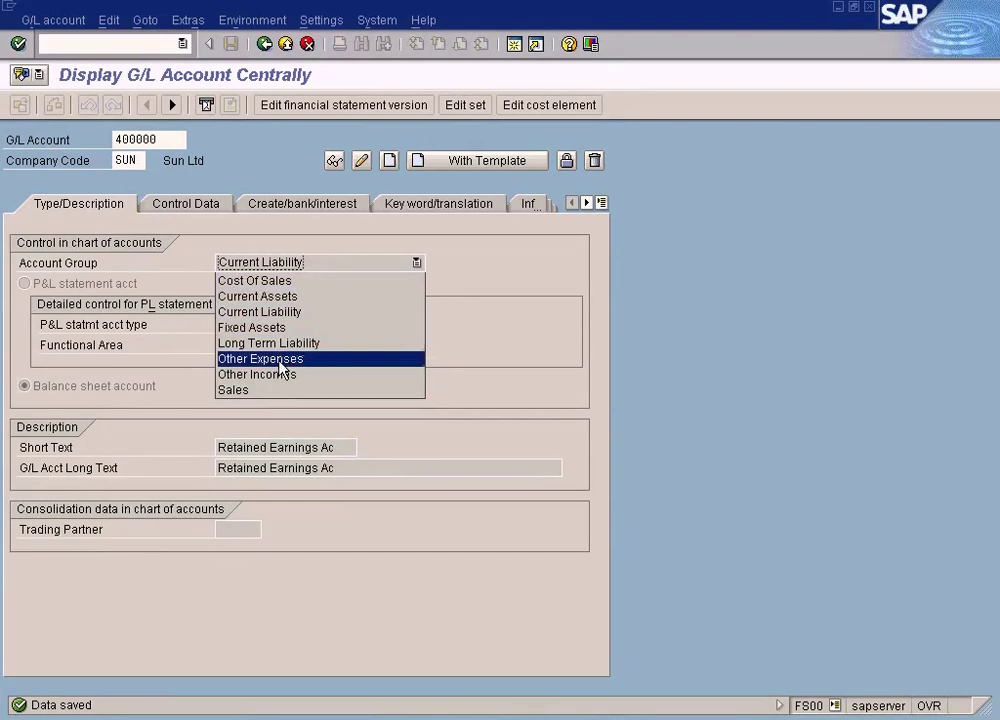
click(470, 325)
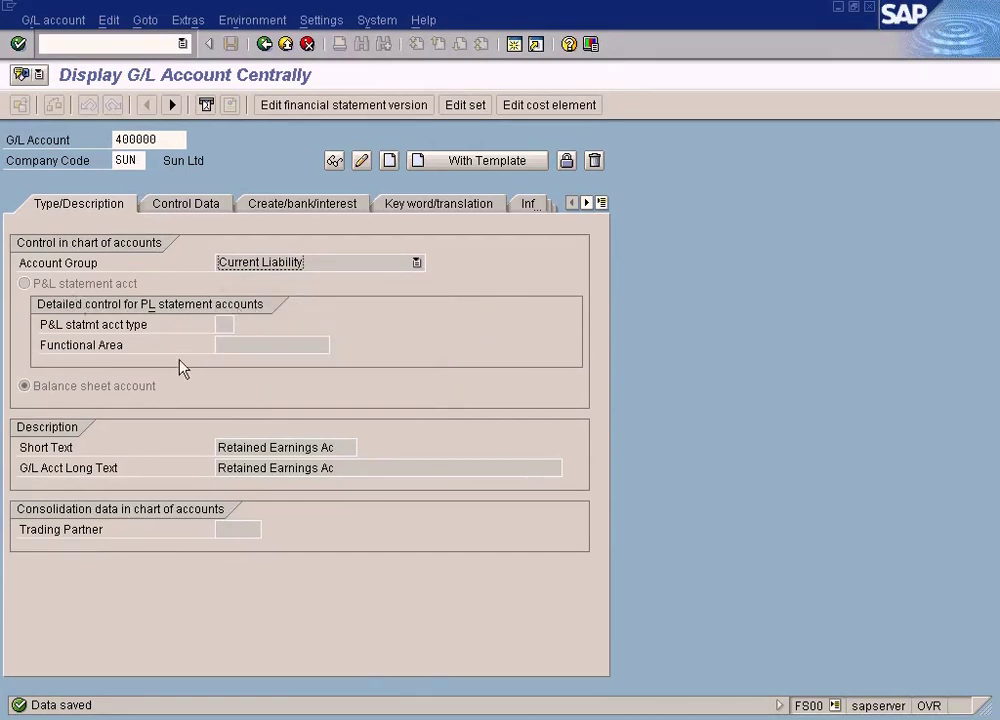
- Compare the type X account assignment with the master data of G/L account 400000 by switching between both sessions
click(340, 716)
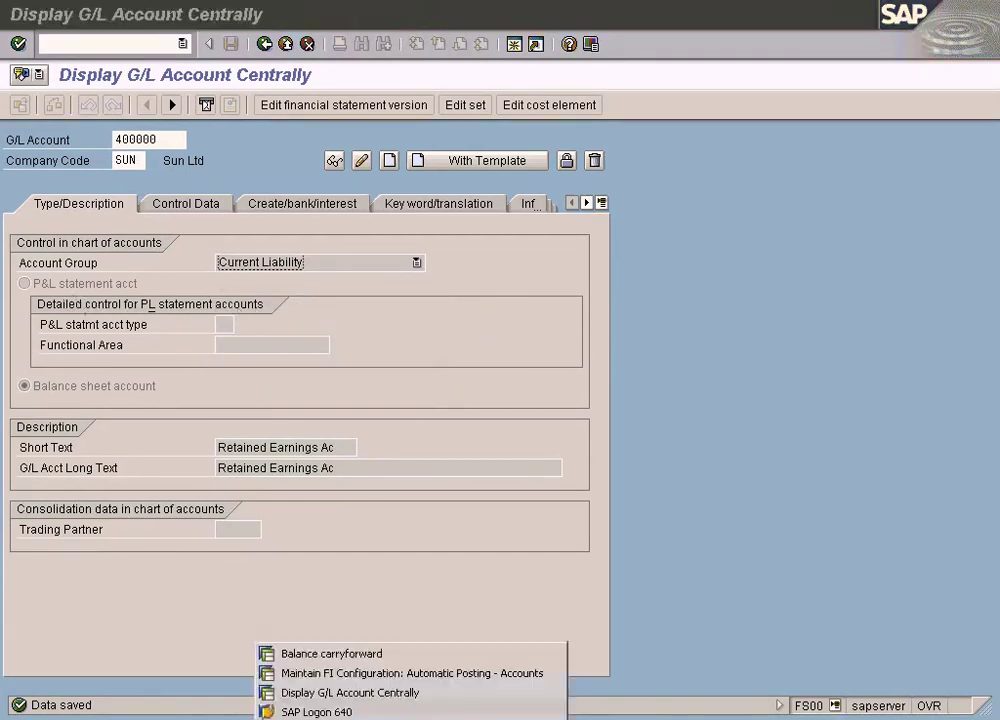
click(342, 677)
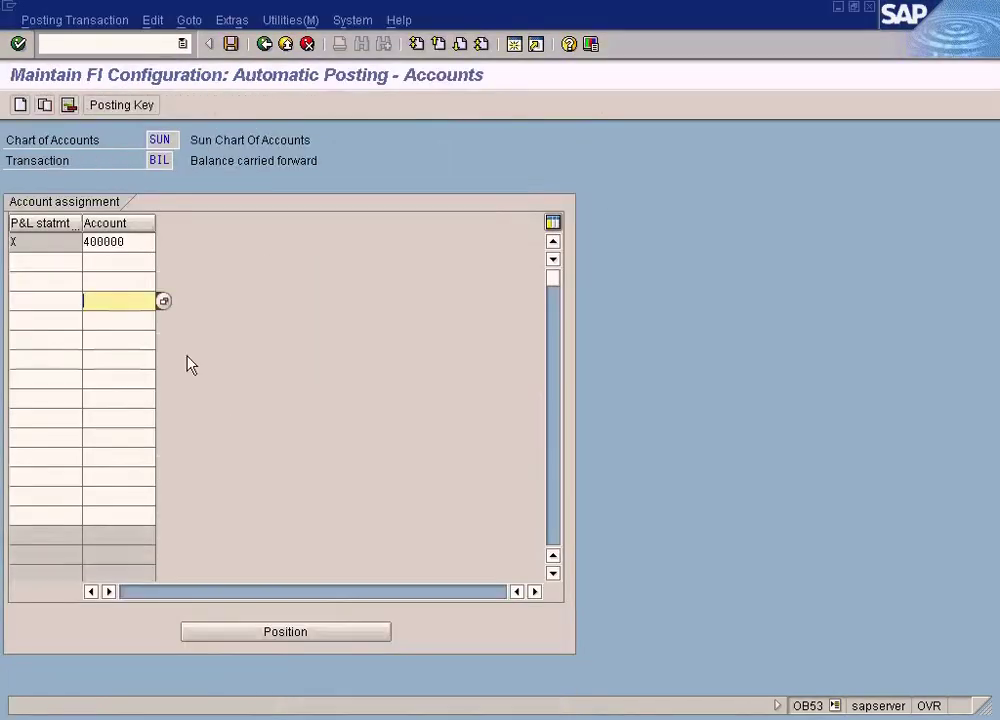
click(279, 714)
click(306, 694)
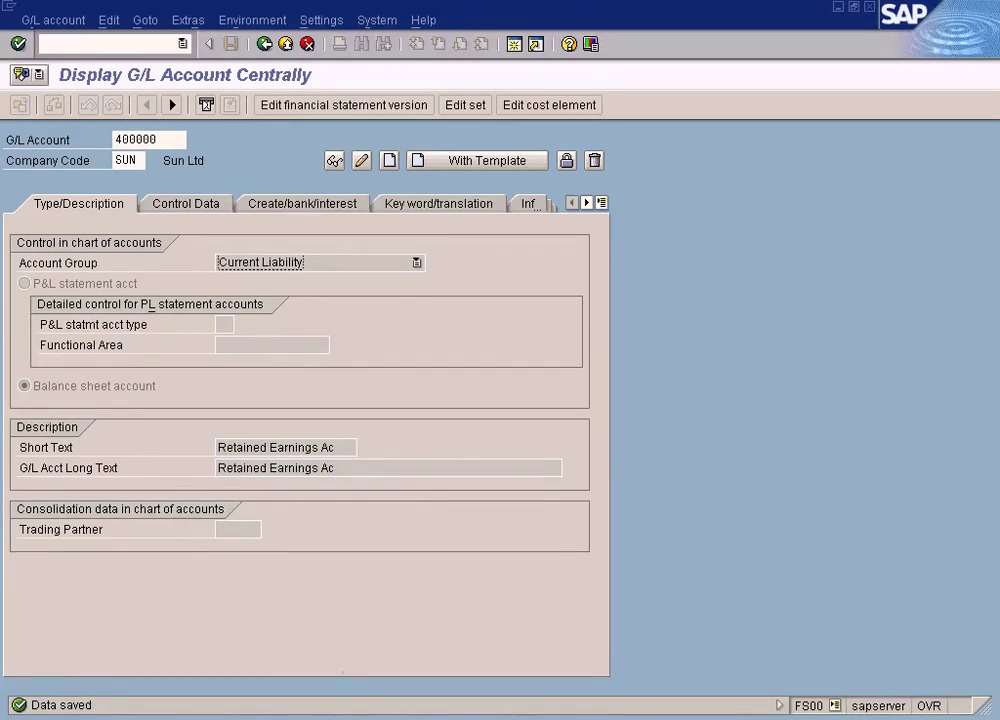
click(300, 718)
click(330, 673)
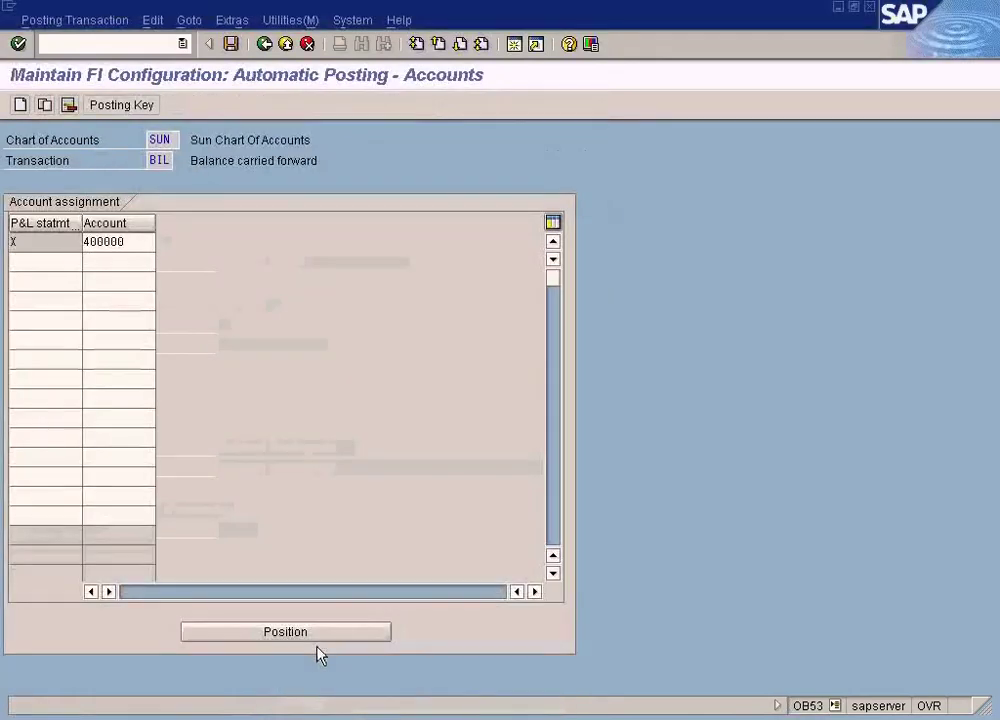
double_click(103, 241)
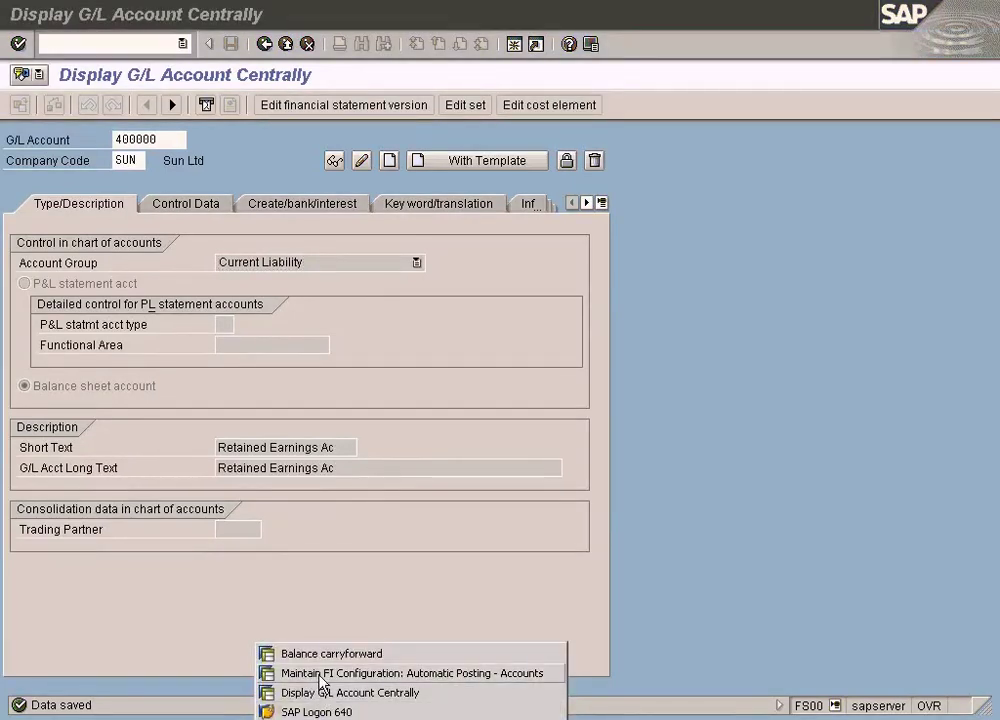
- Point out account 400000 in the type X assignment row, and display its G/L master data again
click(310, 671)
click(142, 260)
click(134, 242)
click(128, 263)
click(128, 242)
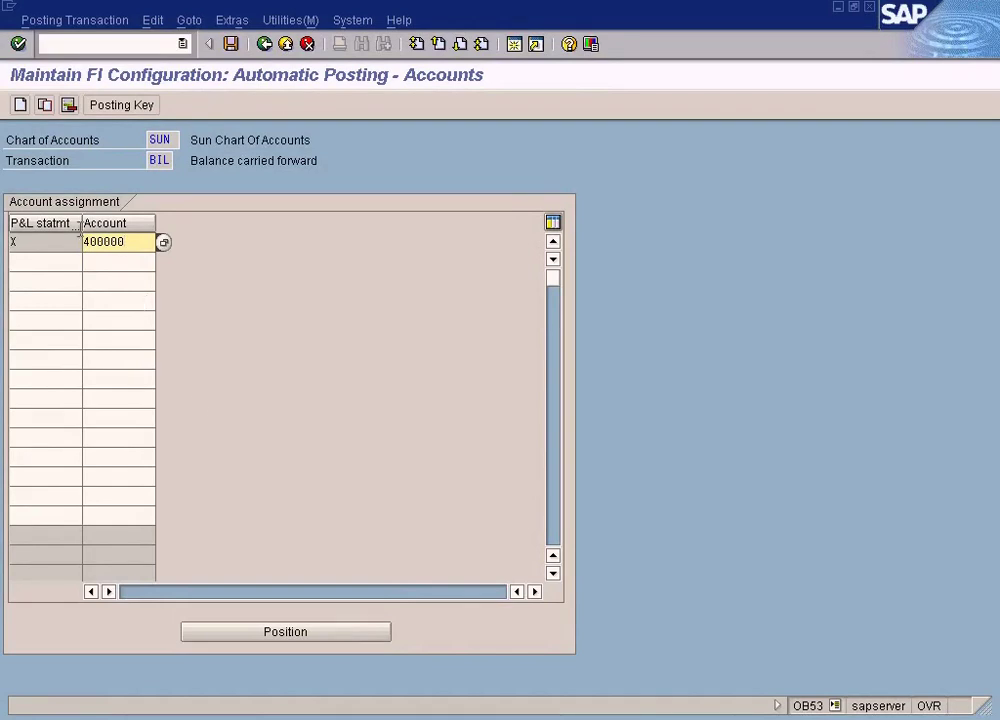
click(320, 718)
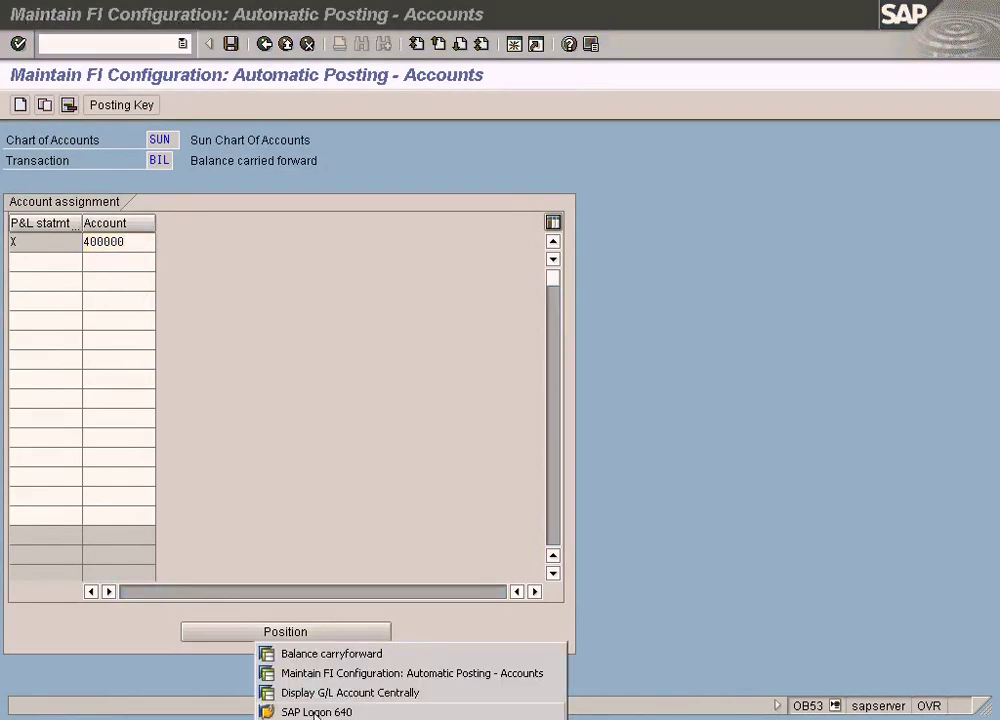
click(320, 692)
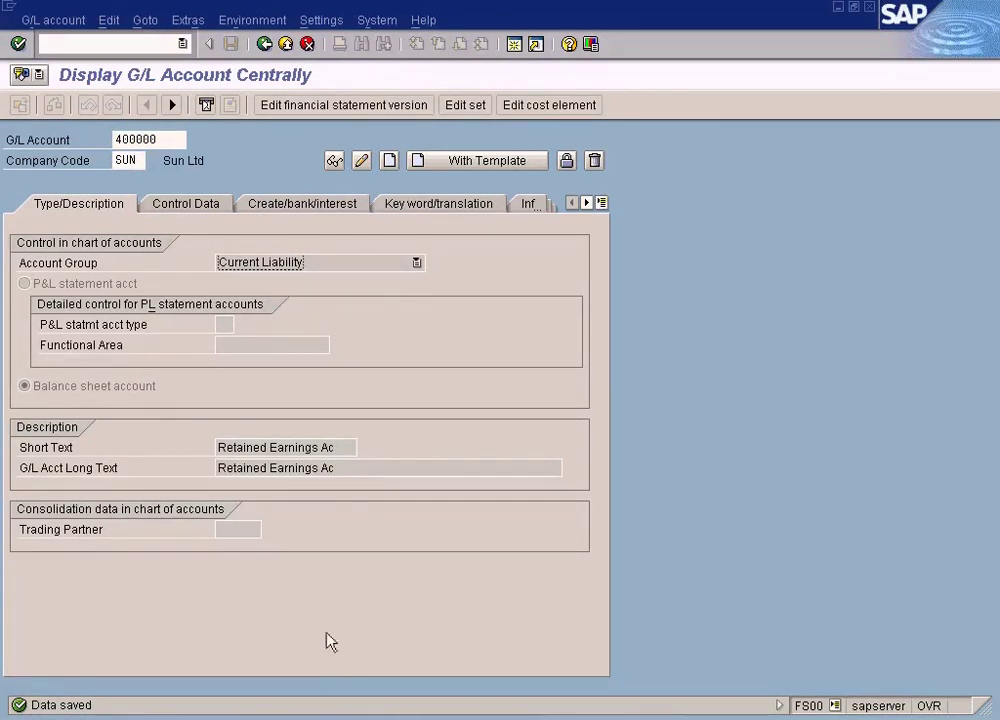
- Return to the balance carried forward account assignment for chart of accounts SUN, save it, and go back to the Implementation Guide
click(328, 670)
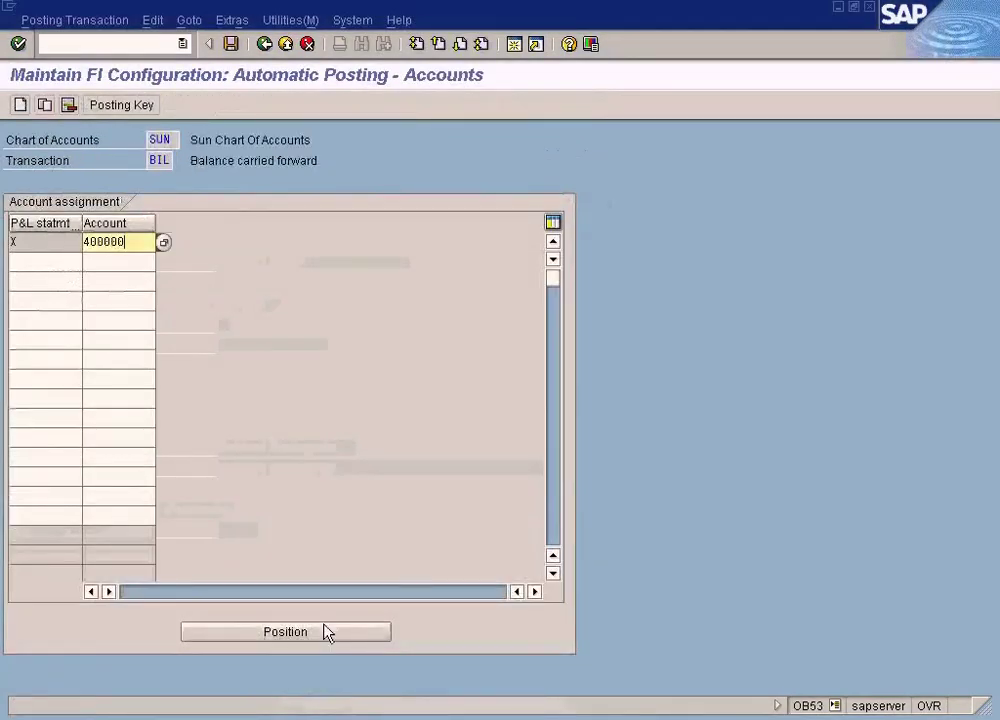
click(114, 300)
click(114, 322)
click(118, 300)
click(118, 261)
click(118, 300)
click(118, 340)
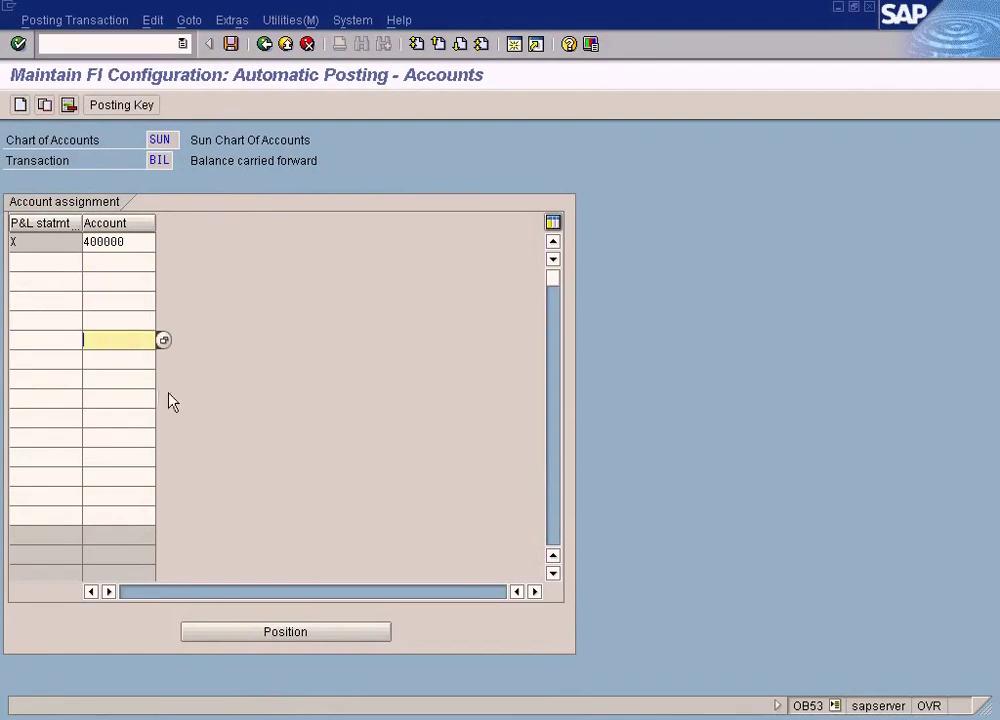
click(231, 44)
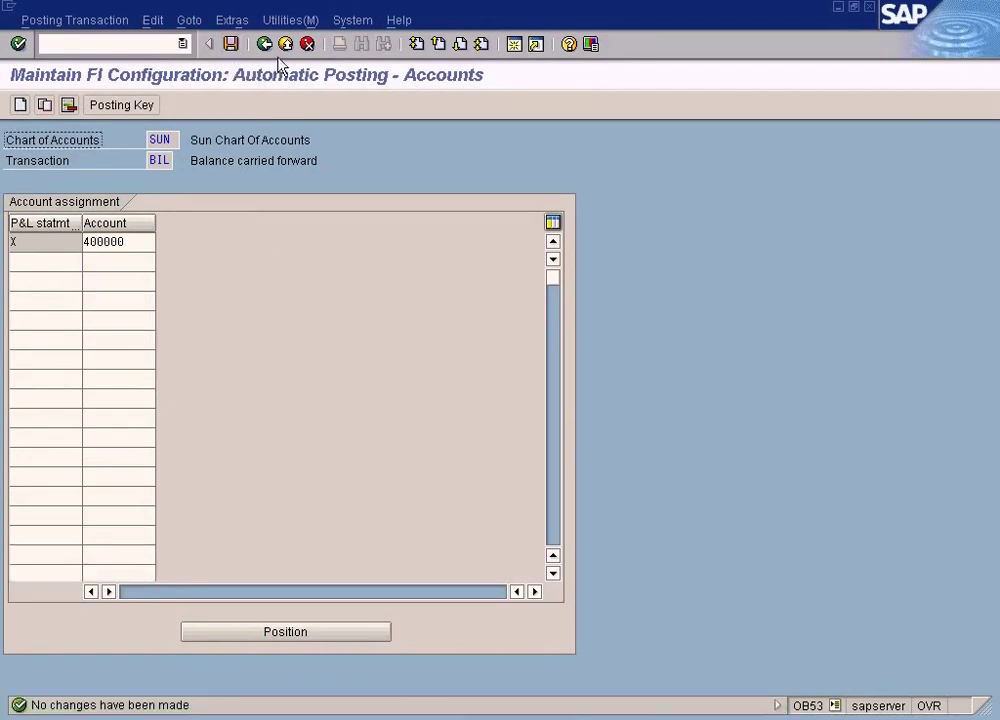
click(265, 45)
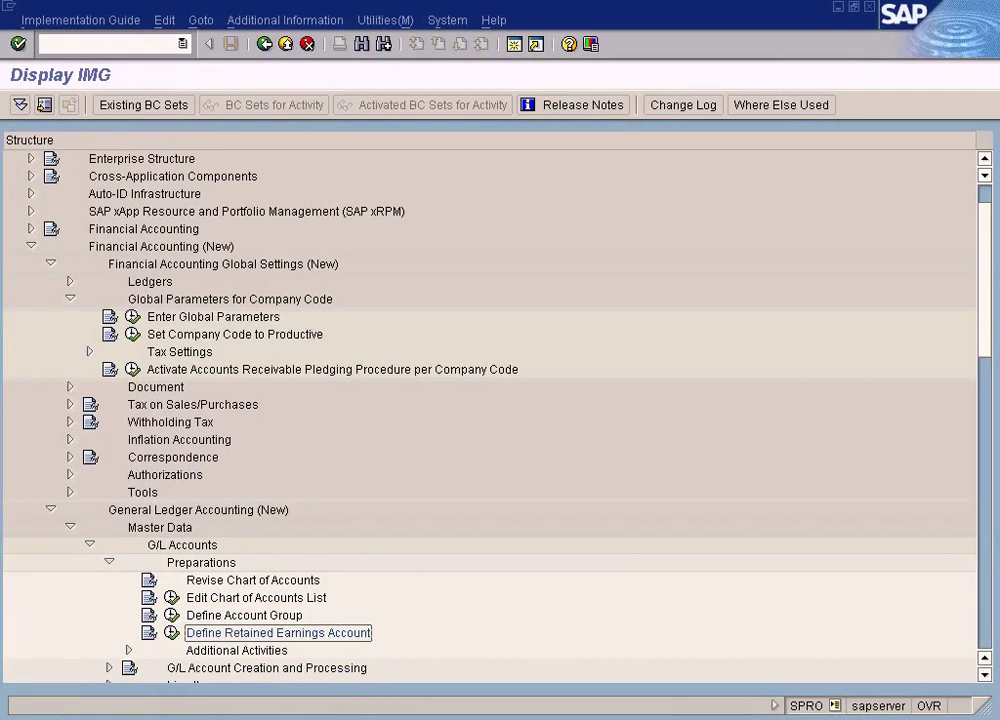
- Switch to the session displaying G/L account 400000 centrally and leave it for SAP Easy Access
click(330, 718)
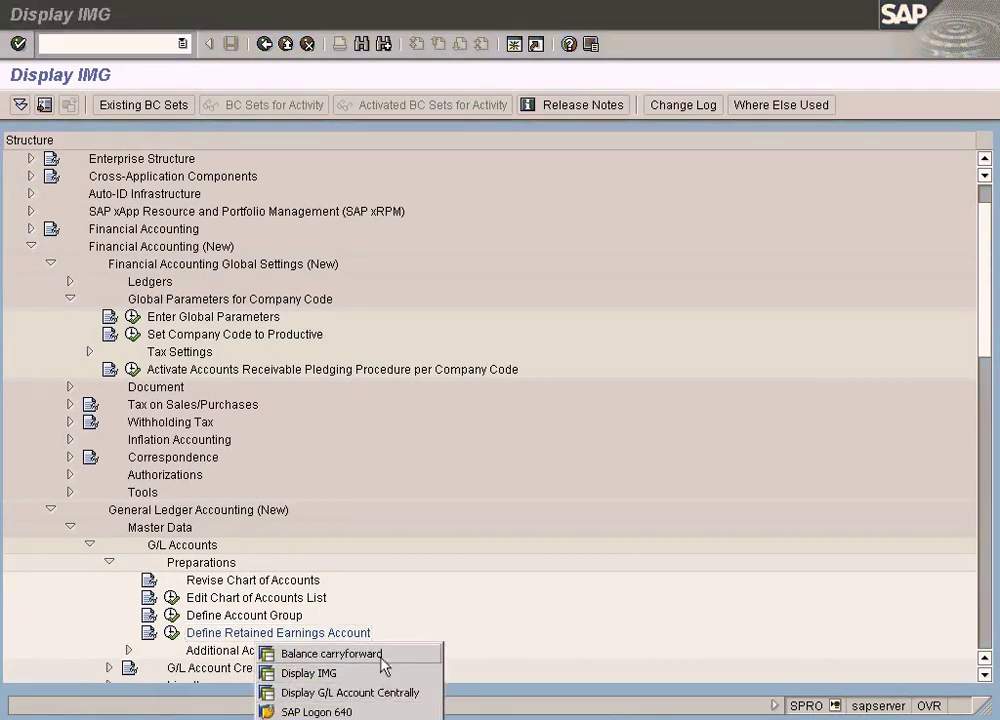
click(383, 690)
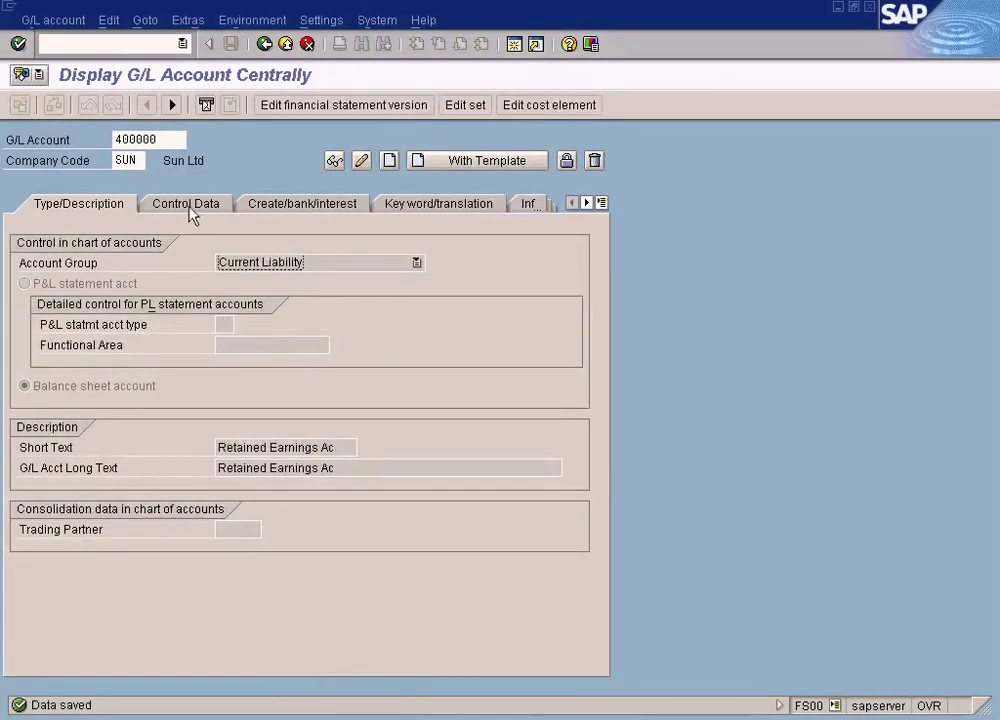
click(266, 44)
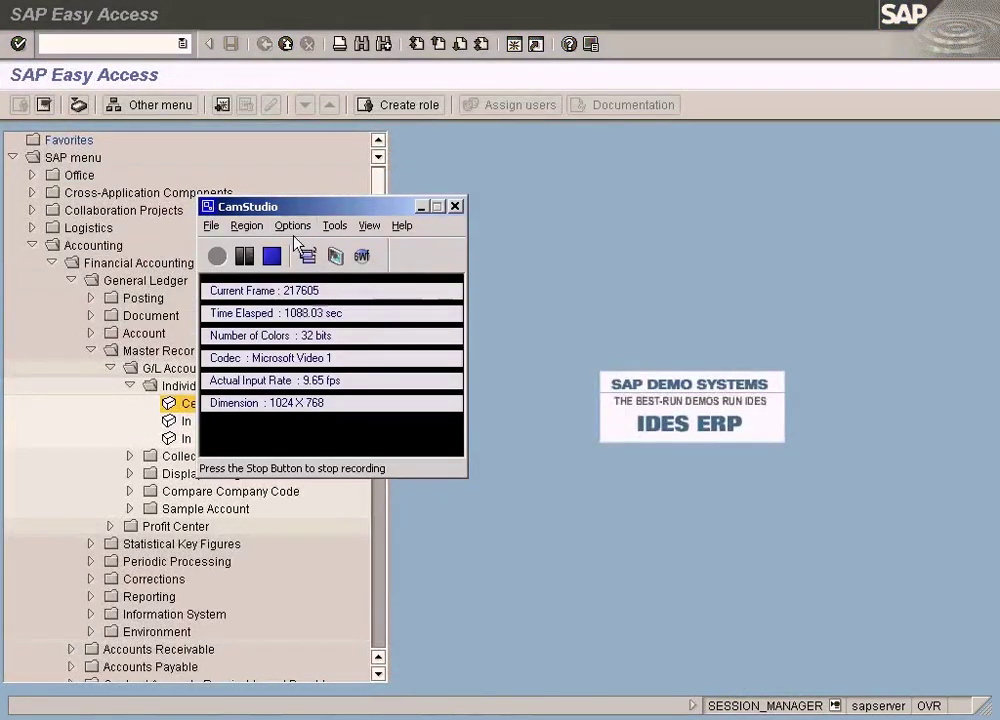
click(275, 256)
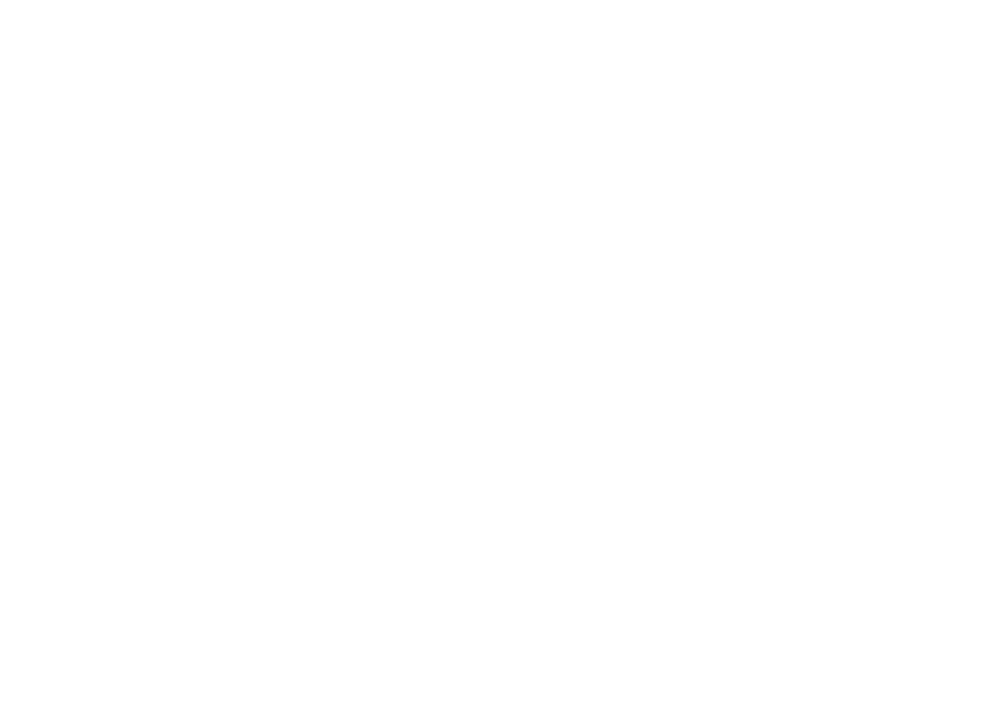